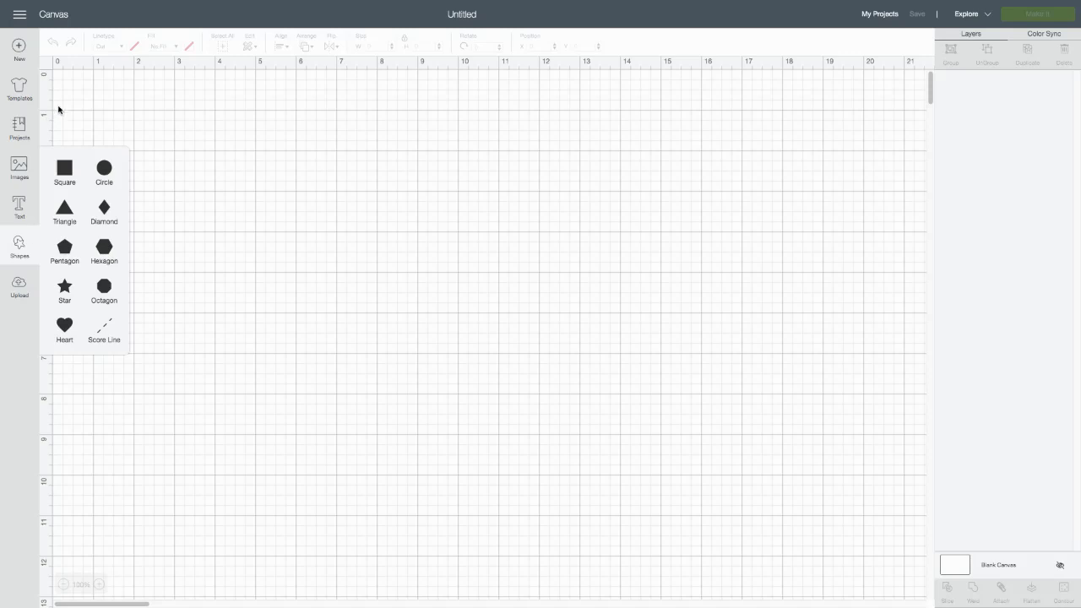
# Insert a square about 2.875 in wide, unlock its proportions, and place it at the canvas's upper-left corner
pyautogui.click(67, 172)
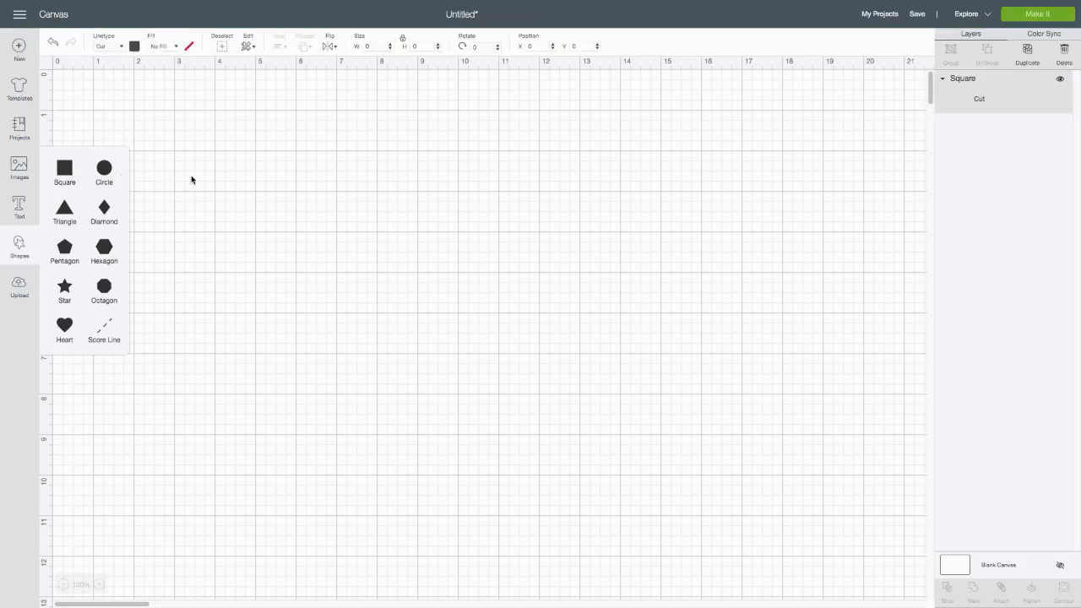
pyautogui.click(177, 292)
pyautogui.moveTo(164, 225); pyautogui.dragTo(161, 192)
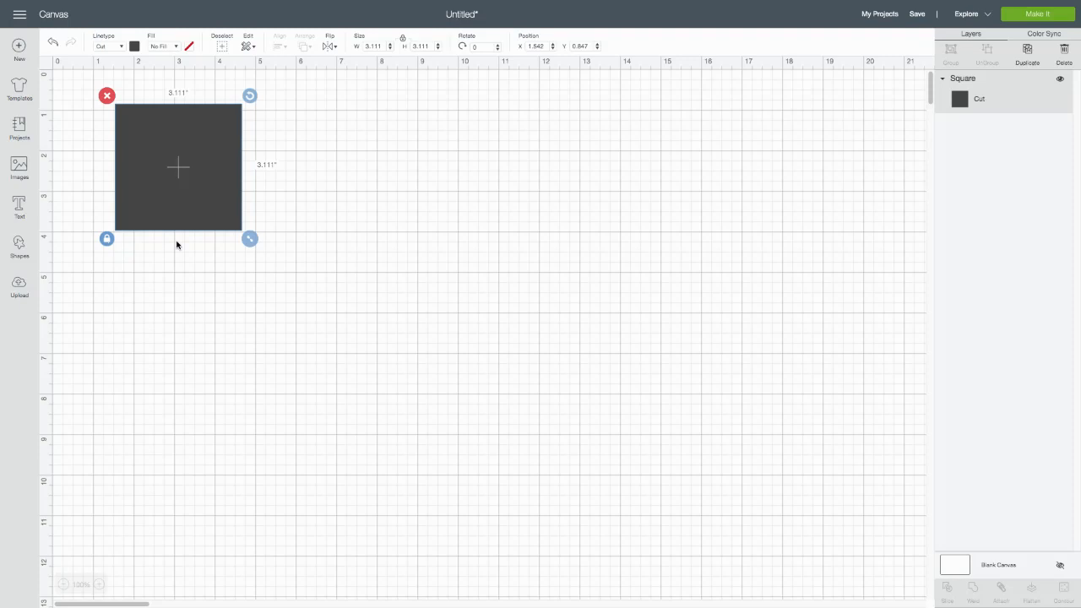
pyautogui.moveTo(251, 241)
pyautogui.mouseDown()
pyautogui.moveTo(296, 295)
pyautogui.moveTo(241, 238)
pyautogui.mouseUp()
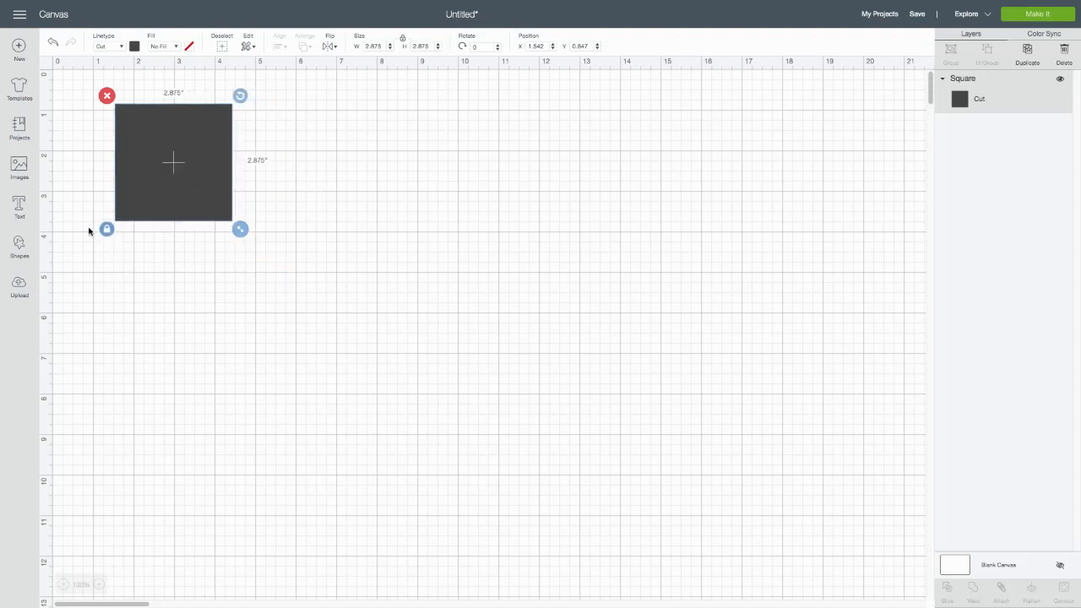
pyautogui.click(107, 229)
pyautogui.moveTo(152, 188); pyautogui.dragTo(93, 157)
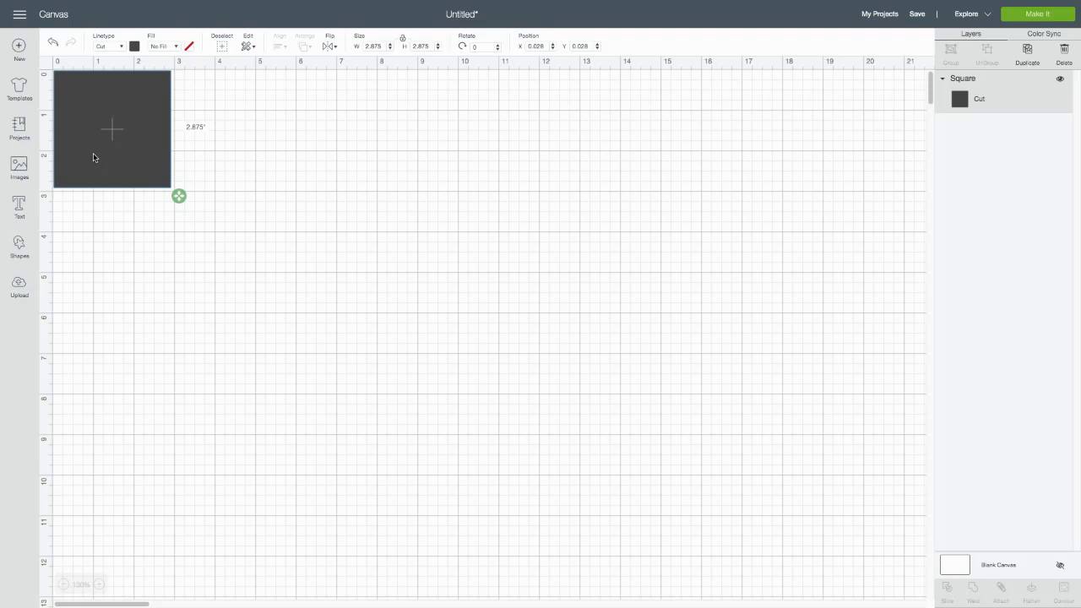
# Stretch the square into a portrait rectangle about 5.722 by 8.736 in, place it near X 3.931, Y 0.472, and relock its proportions
pyautogui.moveTo(178, 196); pyautogui.dragTo(294, 435)
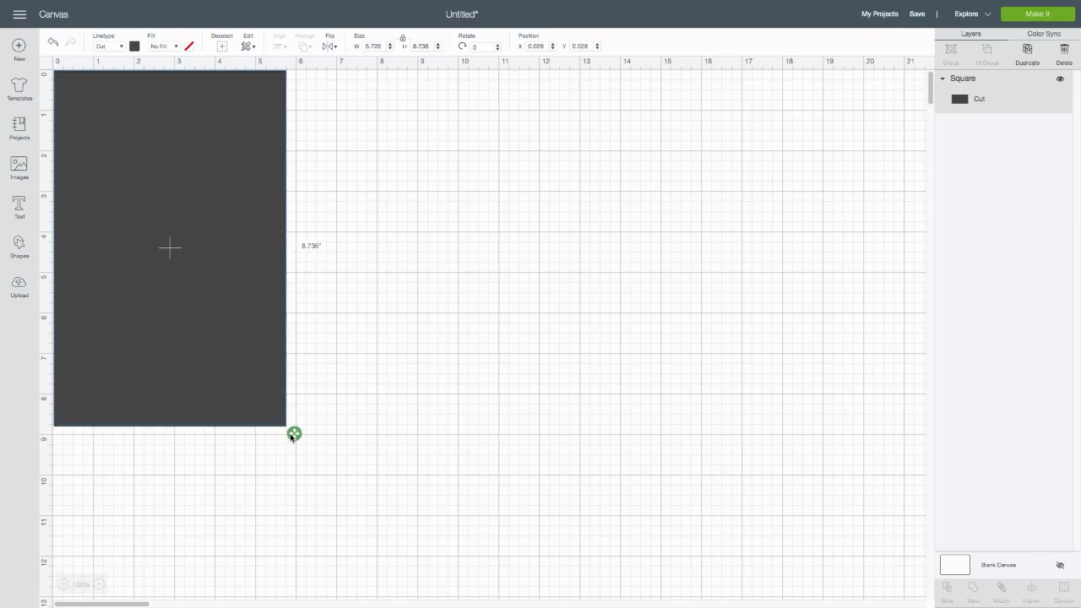
pyautogui.moveTo(127, 258); pyautogui.dragTo(398, 296)
pyautogui.click(205, 453)
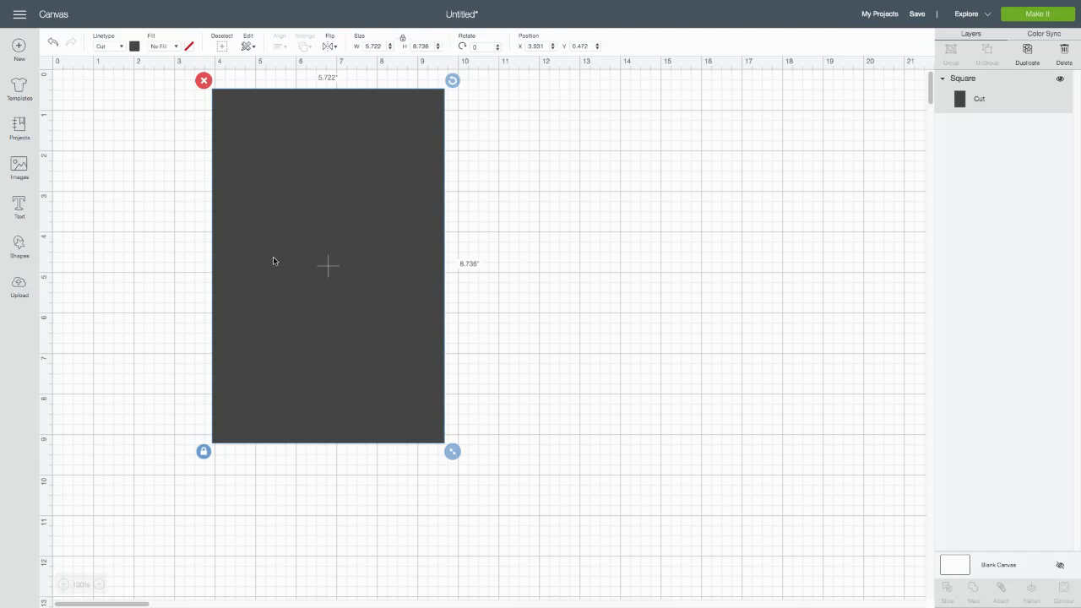
# Recolor the rectangle pale cream (#efecc9) and move it to the canvas's top edge at about X 4.028, Y 0.014
pyautogui.click(135, 46)
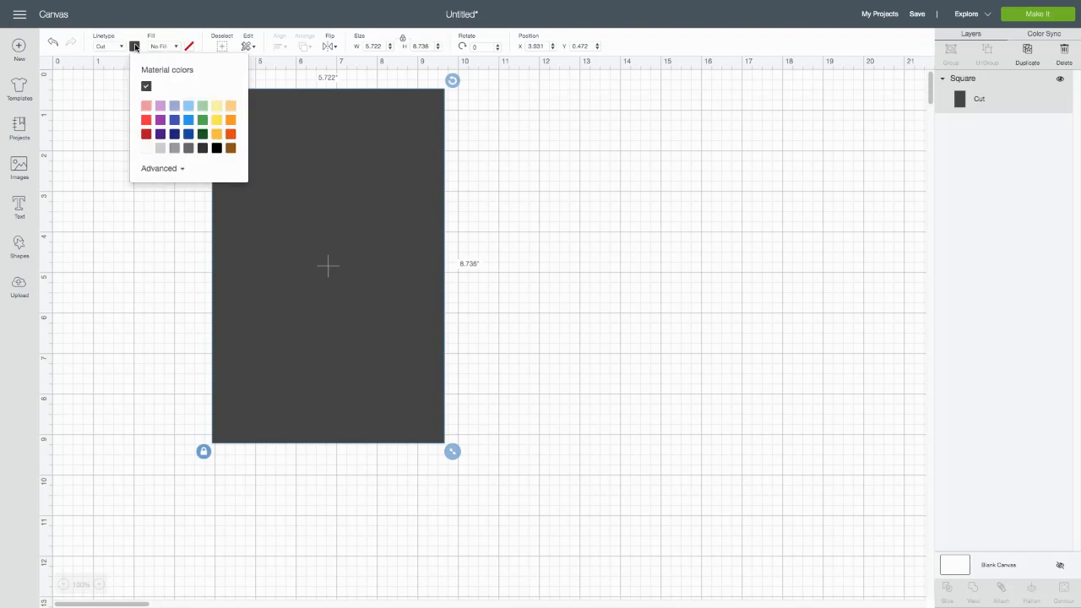
pyautogui.click(217, 107)
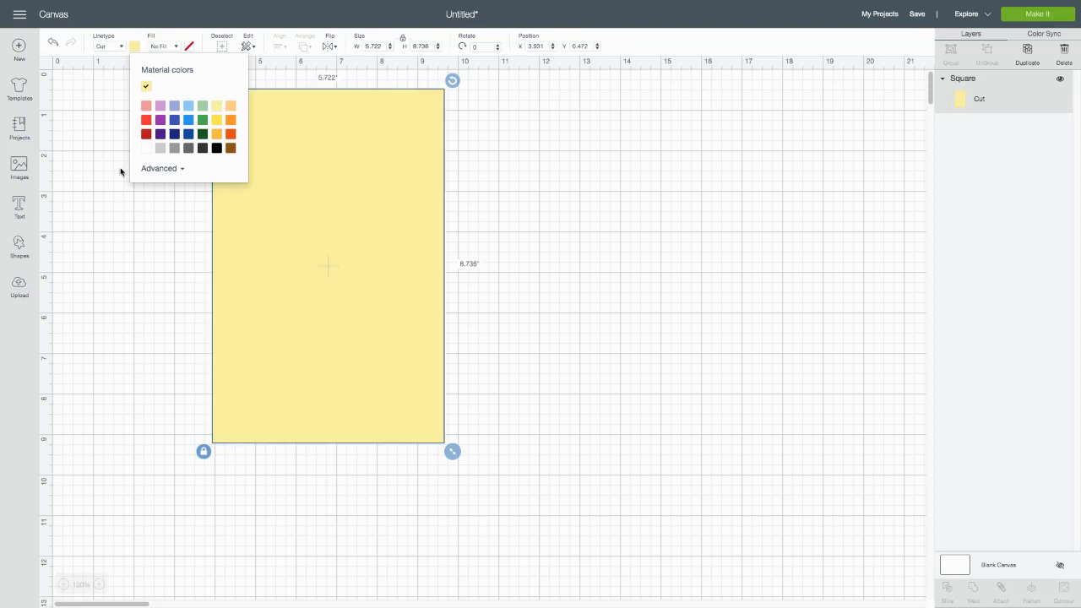
pyautogui.click(153, 169)
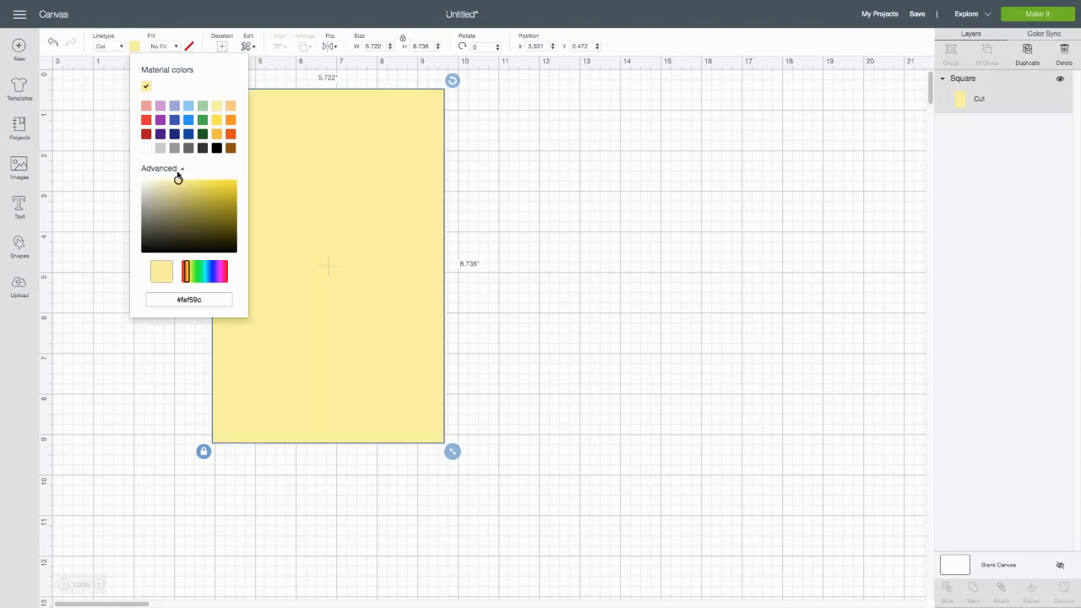
pyautogui.moveTo(179, 181); pyautogui.dragTo(156, 184)
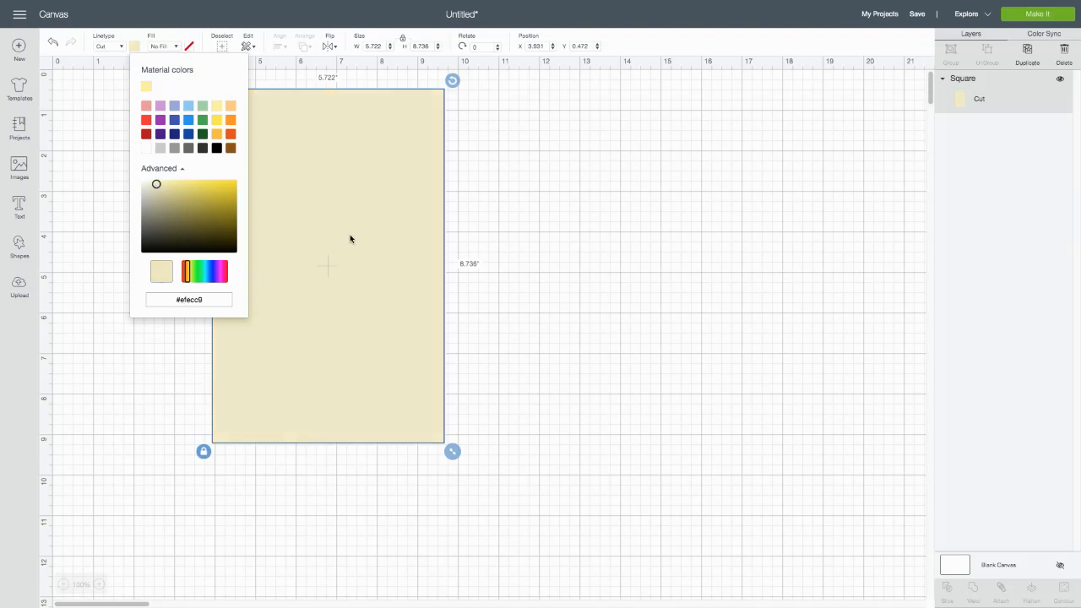
pyautogui.click(337, 198)
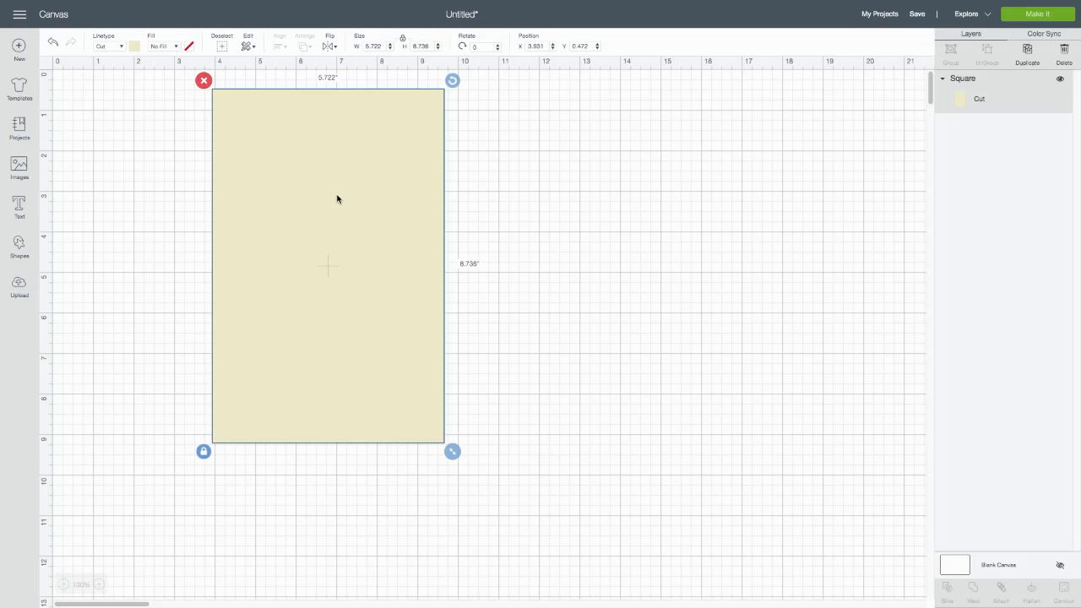
pyautogui.moveTo(318, 180); pyautogui.dragTo(322, 161)
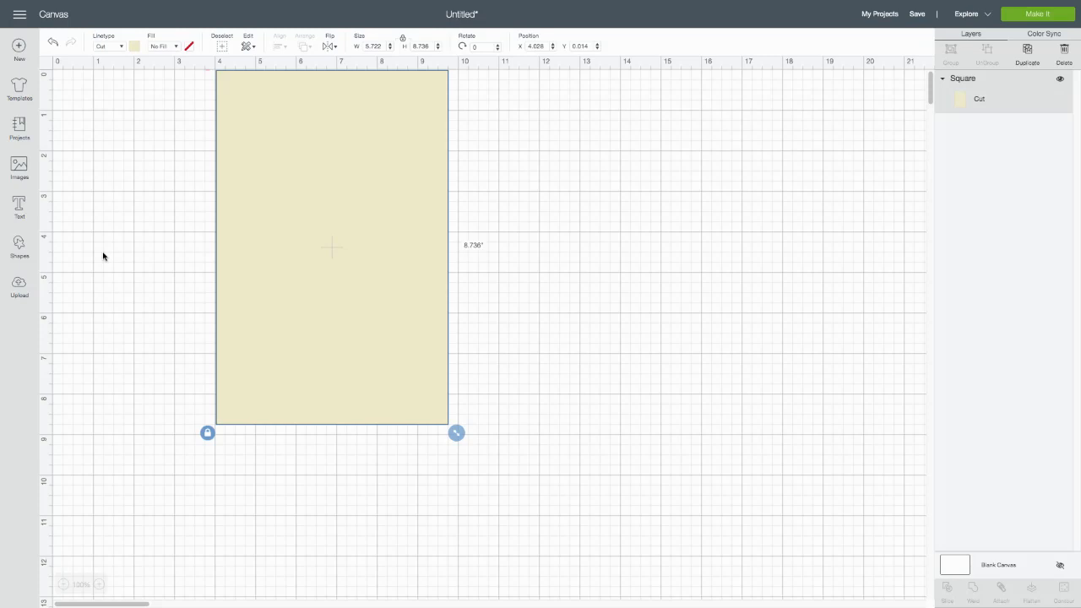
# Add a score line on the empty canvas beside the cream rectangle and rotate it about 90° so it lies horizontally
pyautogui.click(20, 246)
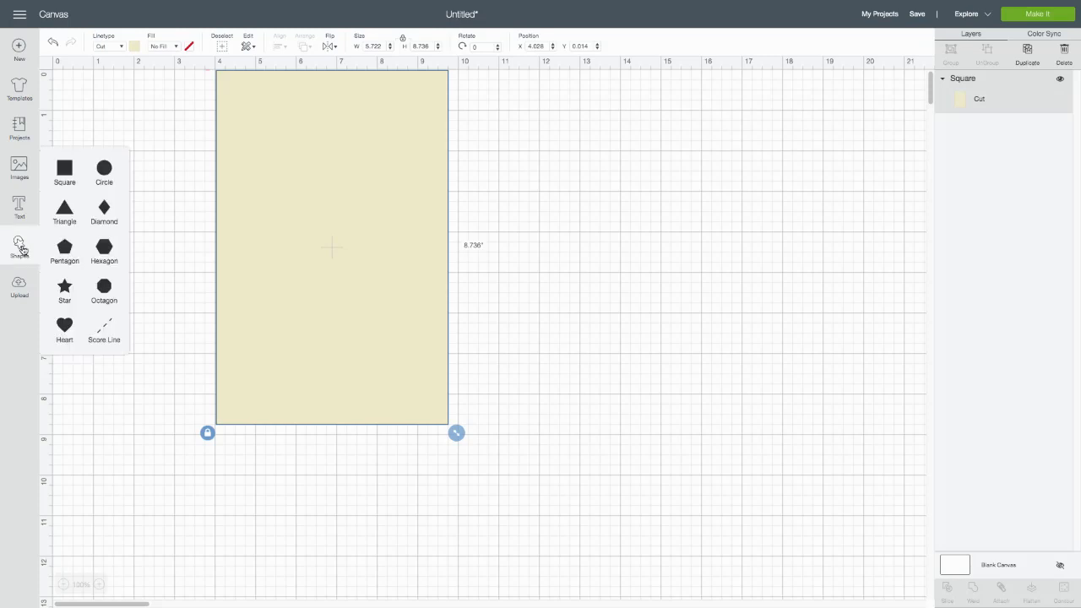
pyautogui.click(104, 329)
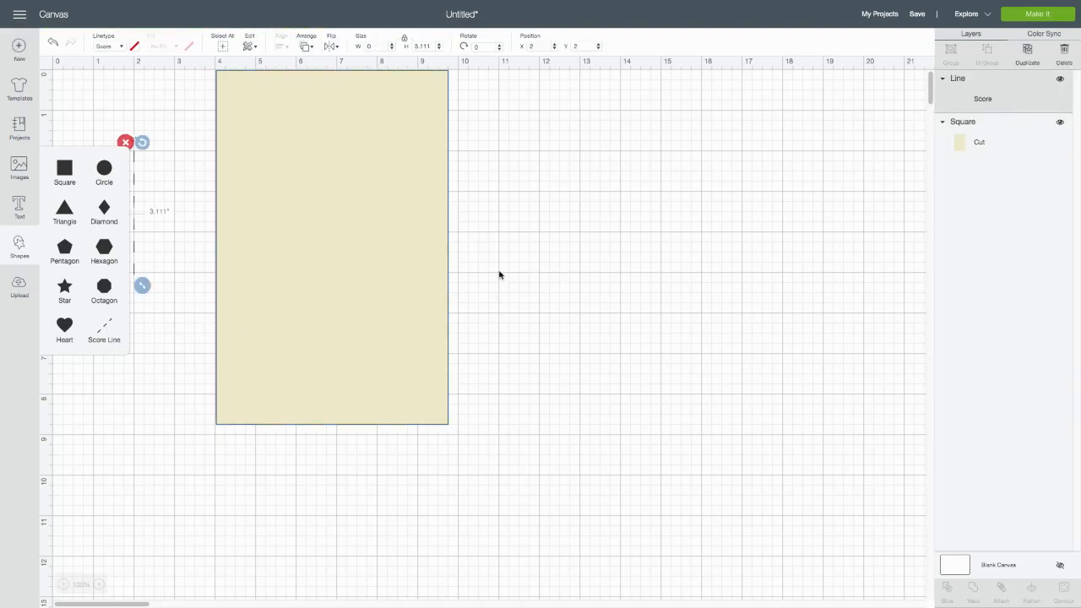
pyautogui.moveTo(498, 274); pyautogui.dragTo(661, 275)
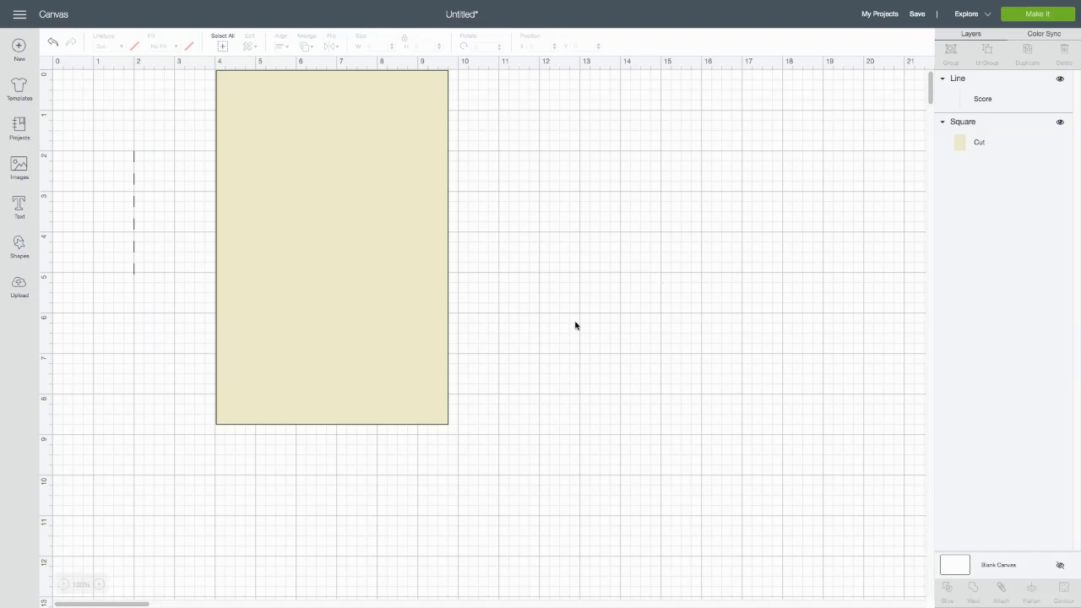
pyautogui.click(132, 228)
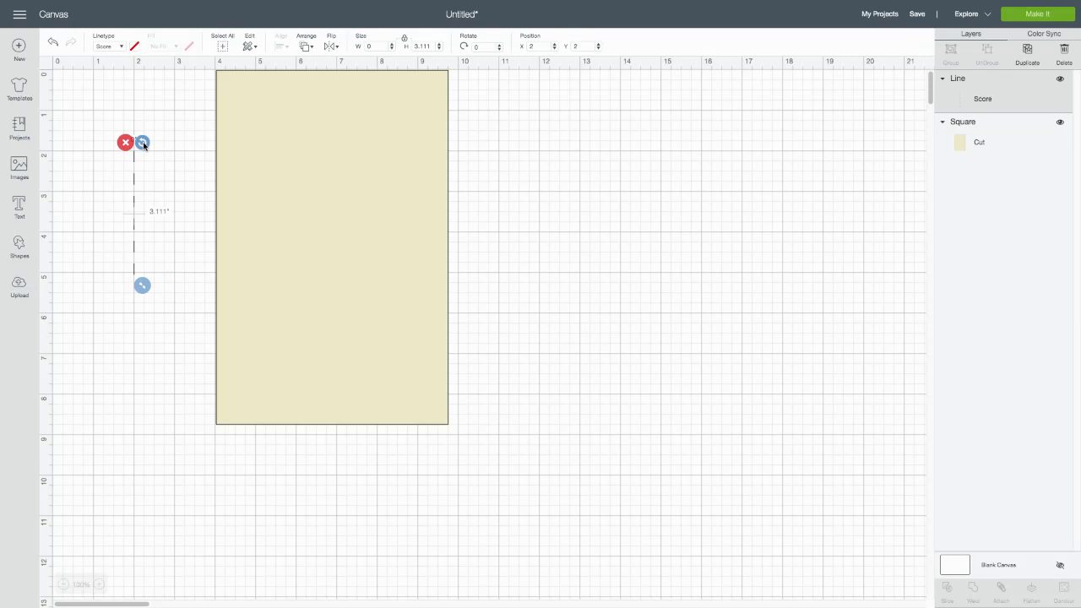
pyautogui.moveTo(131, 189); pyautogui.dragTo(155, 190)
pyautogui.moveTo(413, 187); pyautogui.dragTo(580, 212)
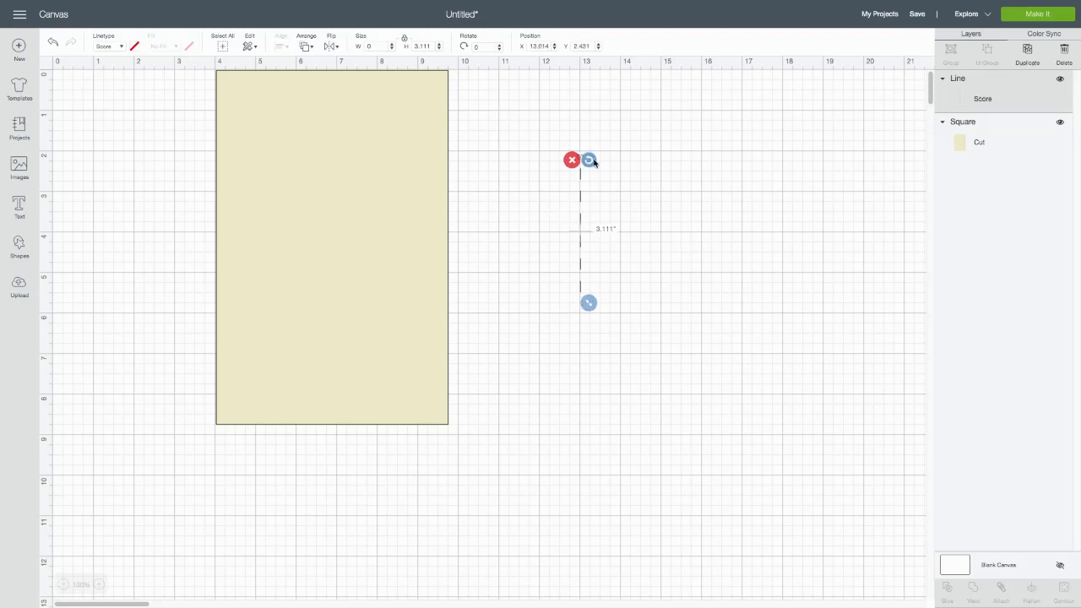
pyautogui.moveTo(589, 162); pyautogui.dragTo(647, 242)
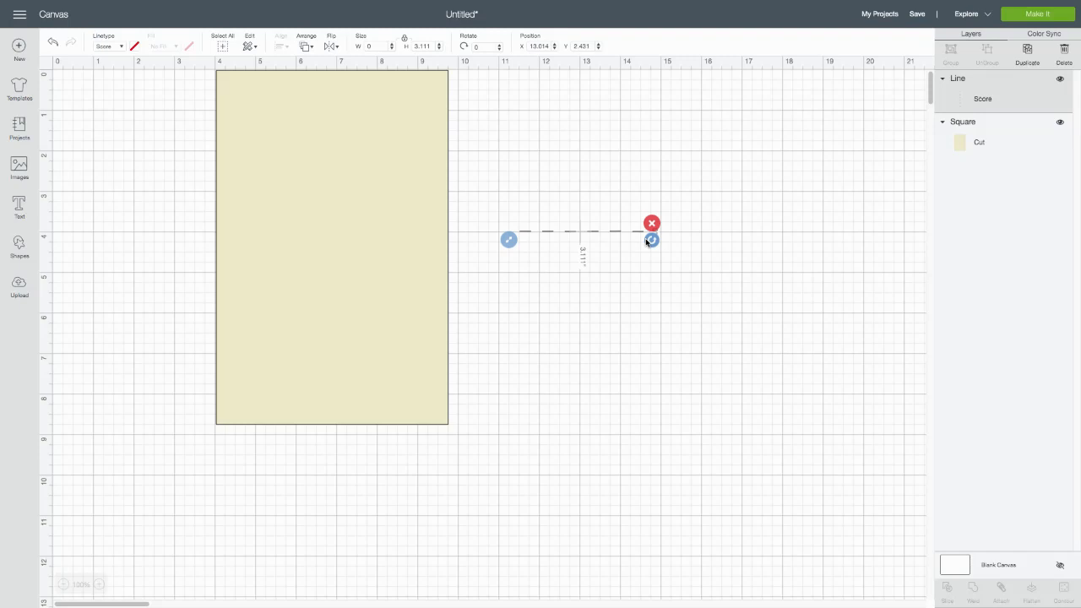
pyautogui.click(648, 241)
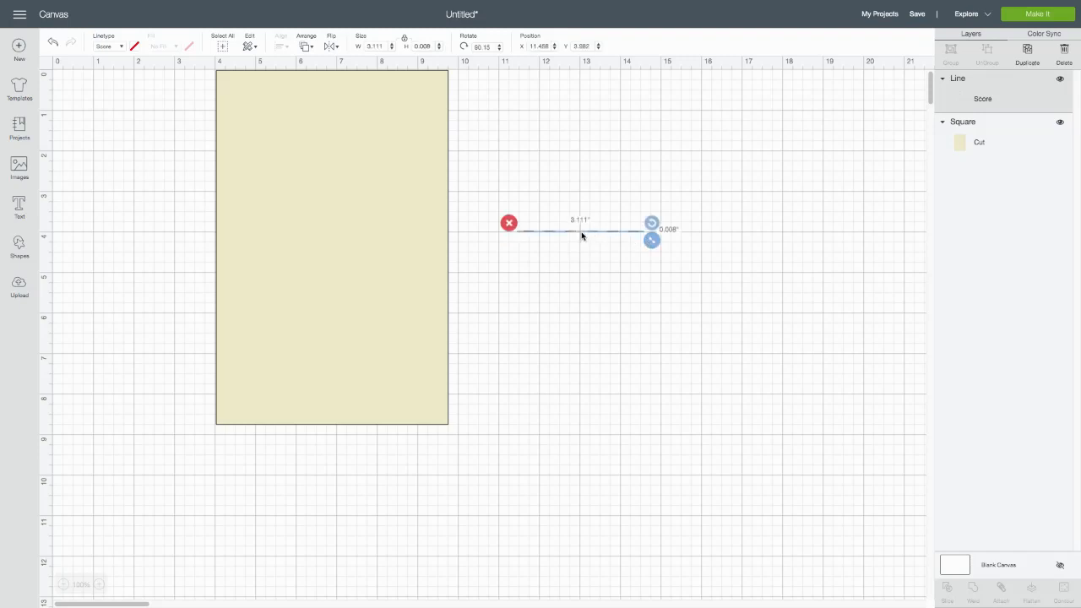
# Lengthen the score line to the cream rectangle's full width and place it across the rectangle's vertical middle
pyautogui.moveTo(650, 243); pyautogui.dragTo(734, 267)
pyautogui.moveTo(661, 234); pyautogui.dragTo(364, 250)
pyautogui.moveTo(442, 261); pyautogui.dragTo(461, 264)
pyautogui.click(180, 311)
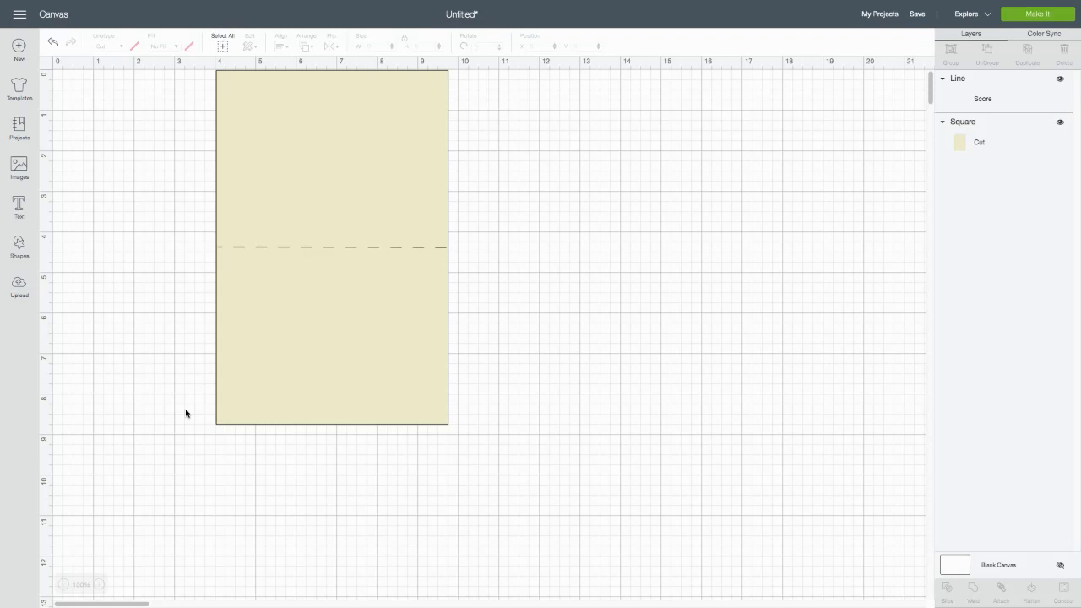
# Group and attach the score line and the cream rectangle, and move the card base to about X 5.194, Y 0.278
pyautogui.moveTo(364, 369); pyautogui.dragTo(349, 448)
pyautogui.moveTo(255, 382); pyautogui.dragTo(364, 340)
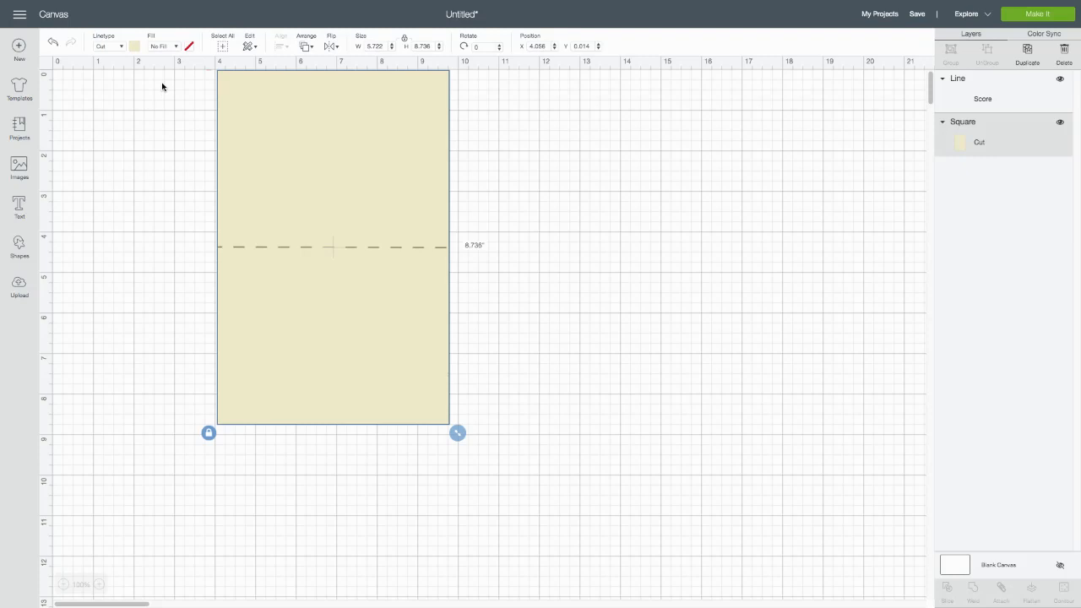
pyautogui.moveTo(163, 86); pyautogui.dragTo(666, 473)
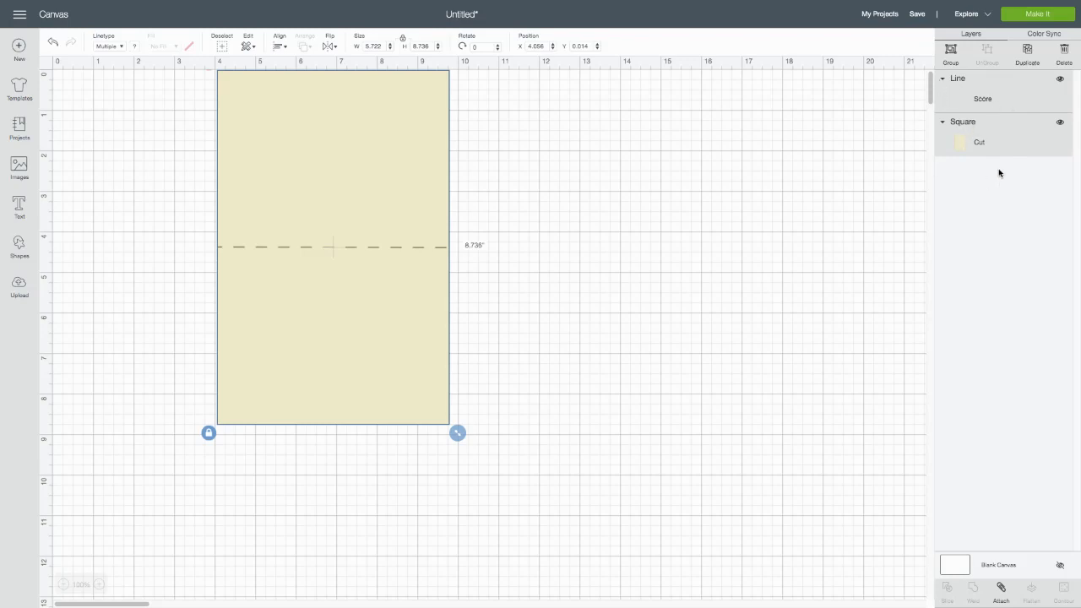
pyautogui.click(950, 51)
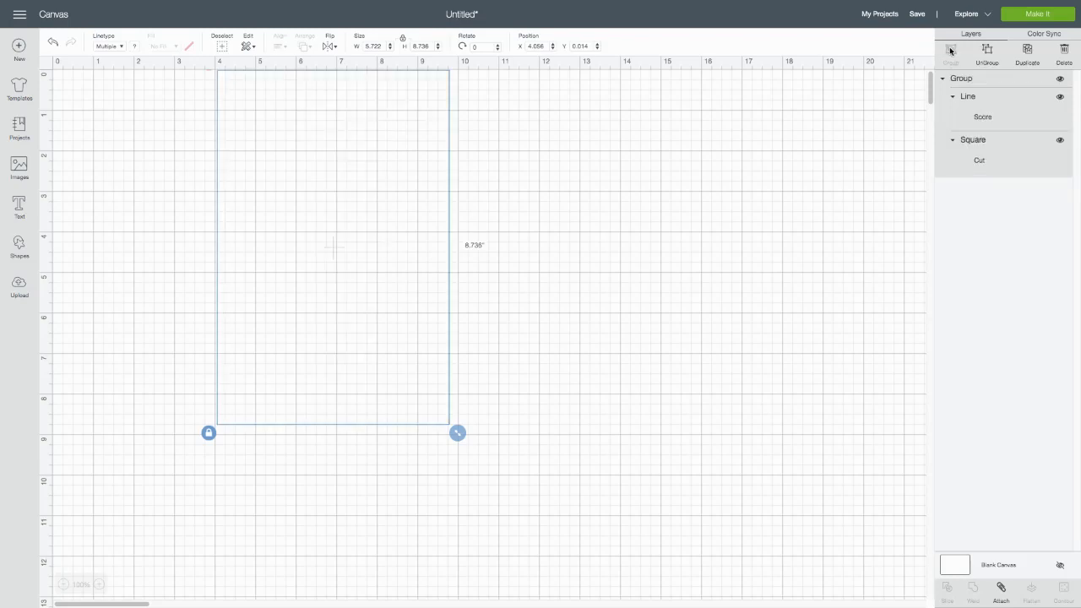
pyautogui.click(1001, 591)
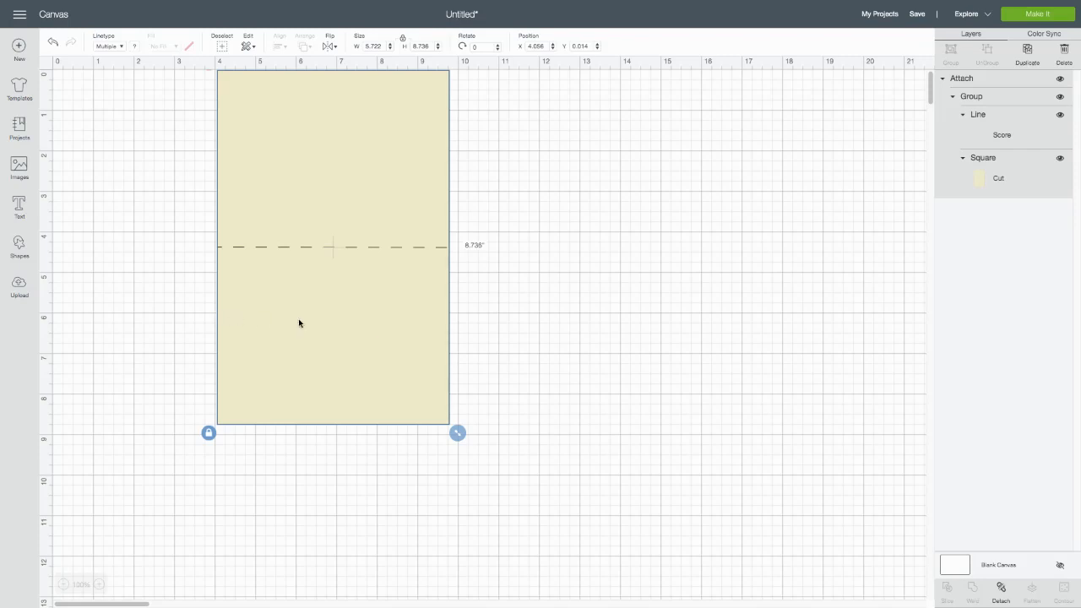
pyautogui.moveTo(271, 335); pyautogui.dragTo(347, 338)
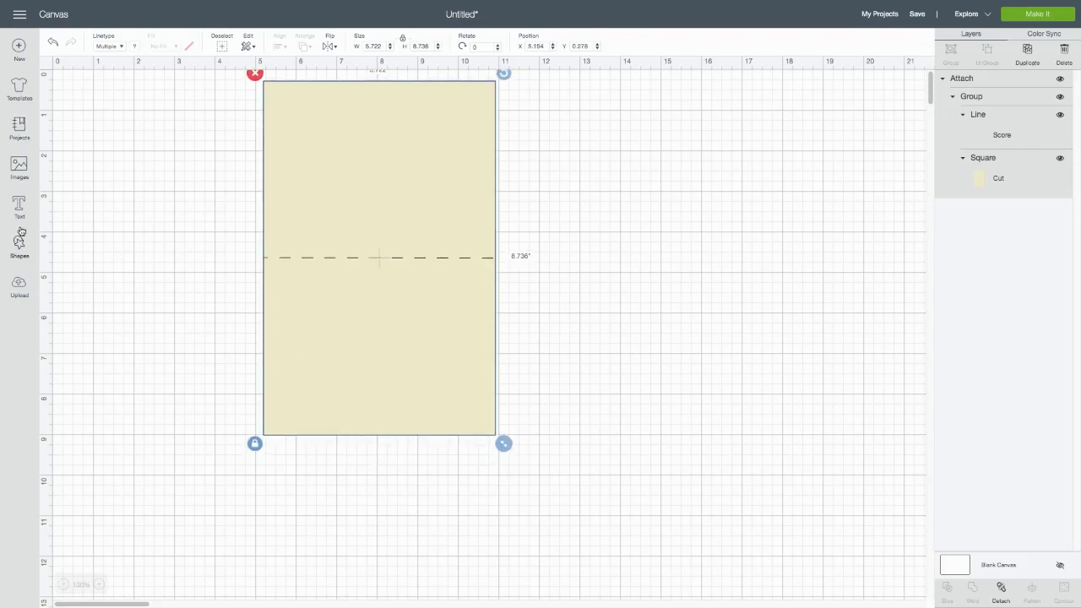
# Add a second square and stretch it to about 5.444 by 4.111 in, filling the card's lower half with a narrow border
pyautogui.click(21, 246)
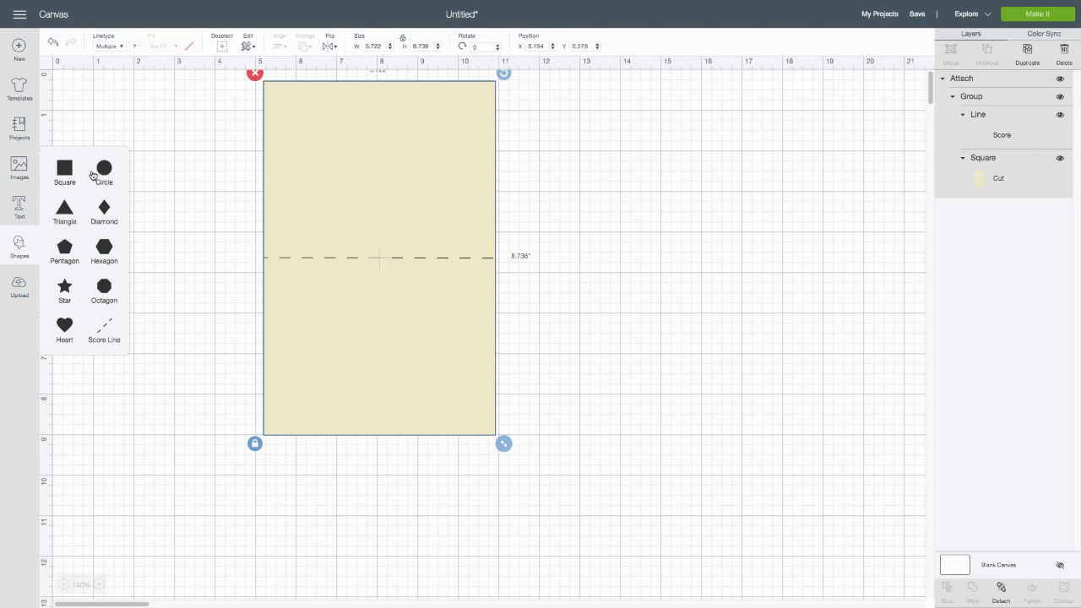
pyautogui.click(65, 169)
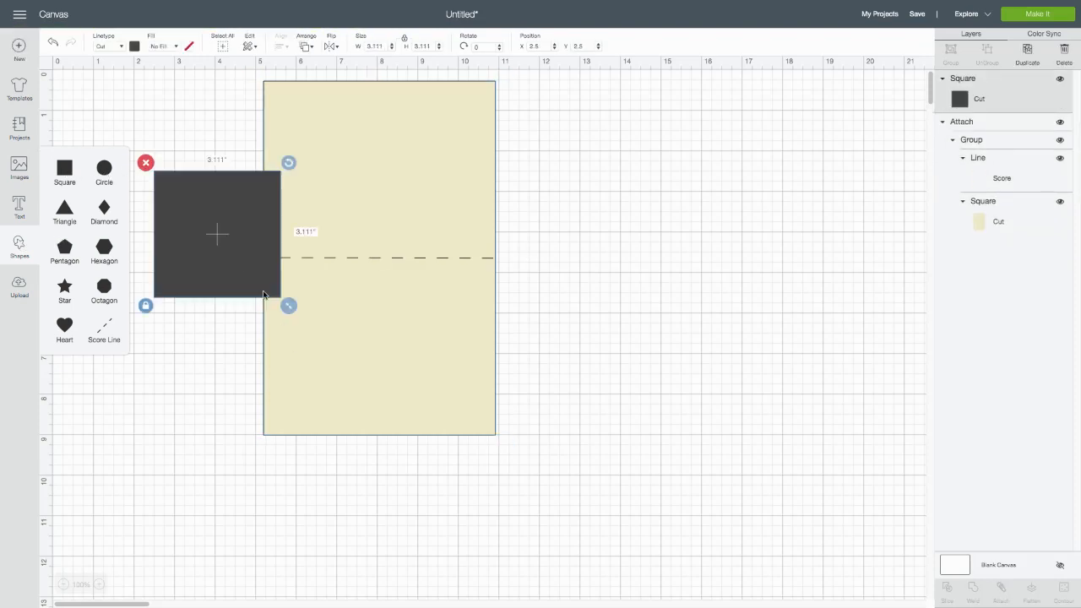
pyautogui.moveTo(235, 268); pyautogui.dragTo(348, 360)
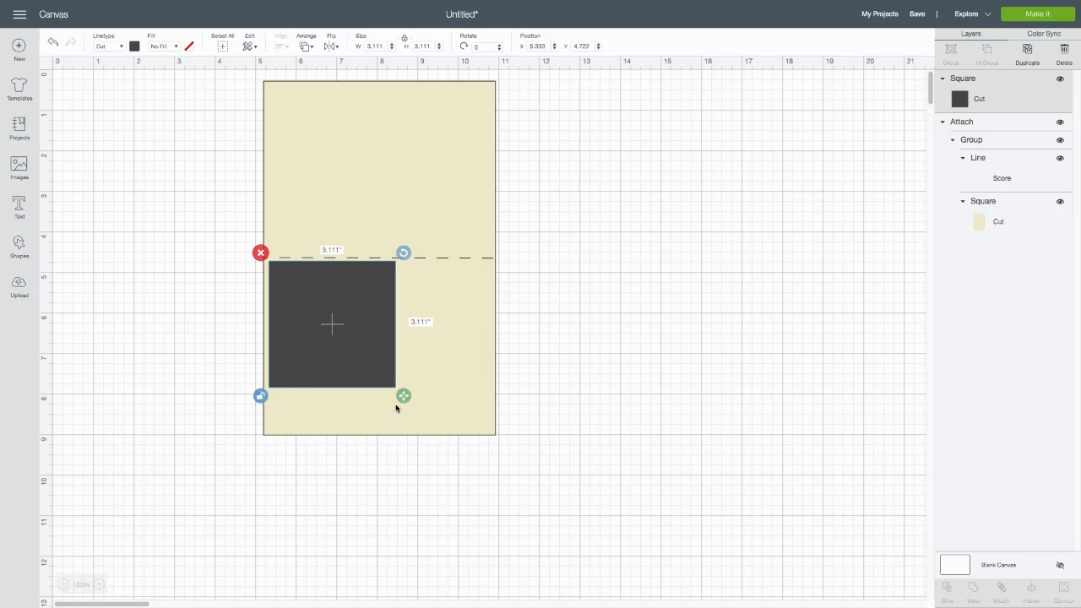
pyautogui.moveTo(403, 394); pyautogui.dragTo(497, 436)
pyautogui.click(261, 437)
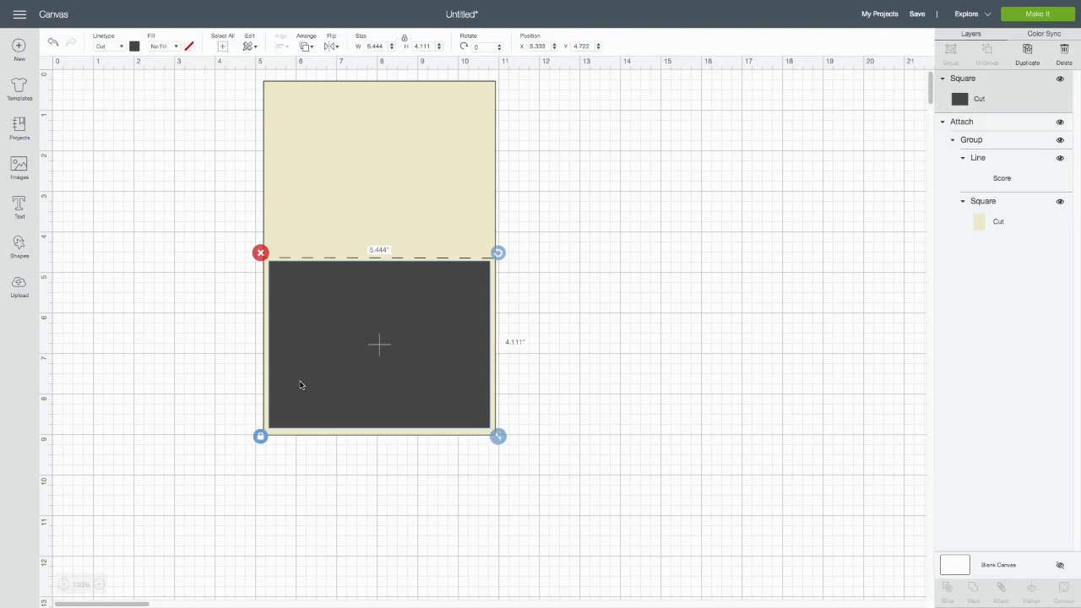
# Recolor the lower panel a very dark navy and reposition it on the card's lower half at about X 5.361, Y 4.778
pyautogui.click(135, 47)
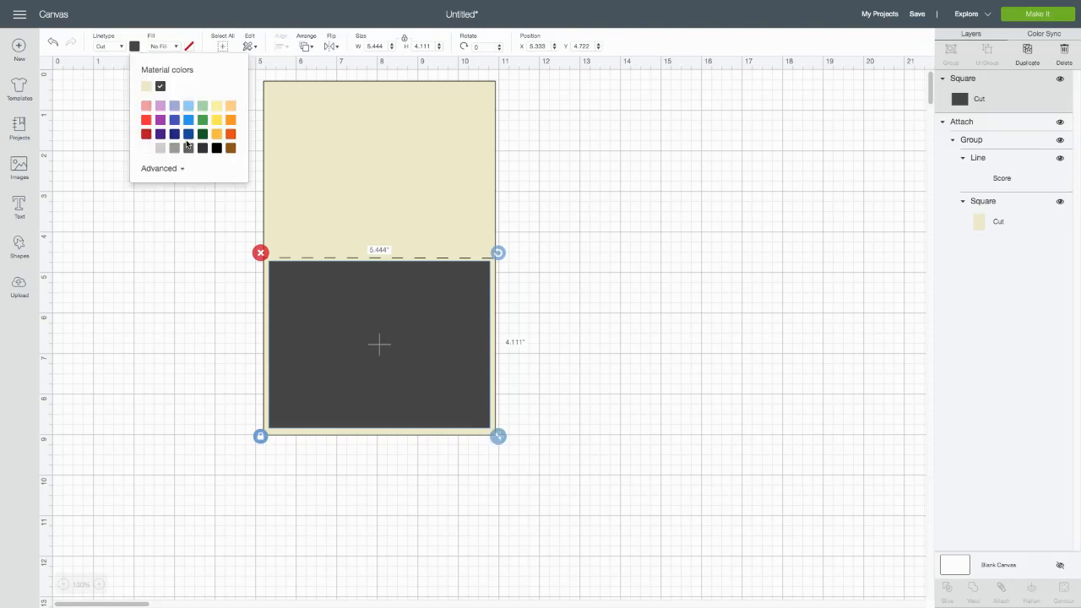
pyautogui.click(173, 133)
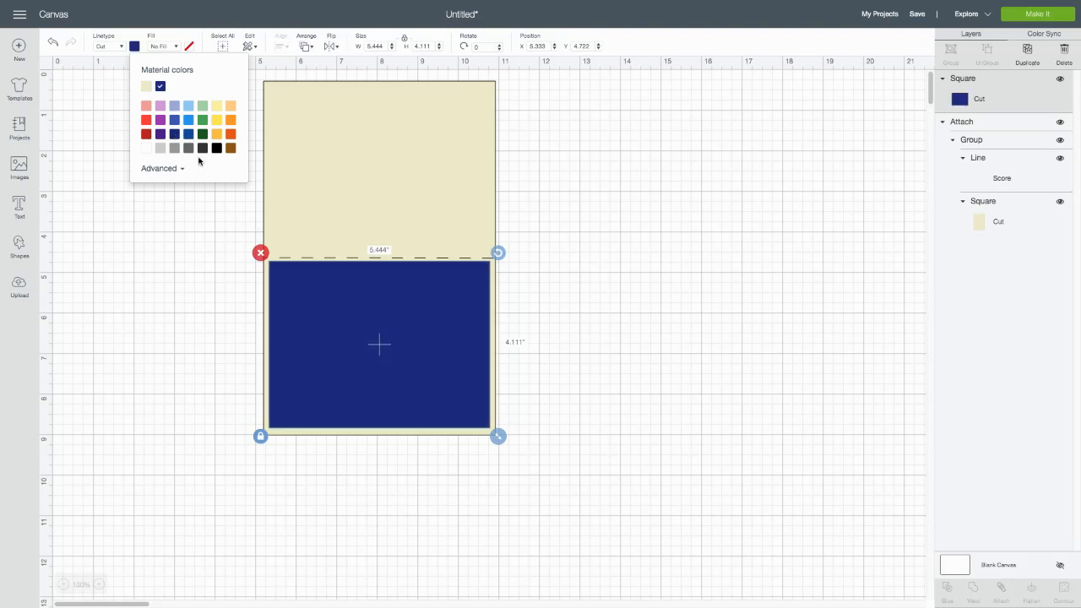
pyautogui.click(166, 169)
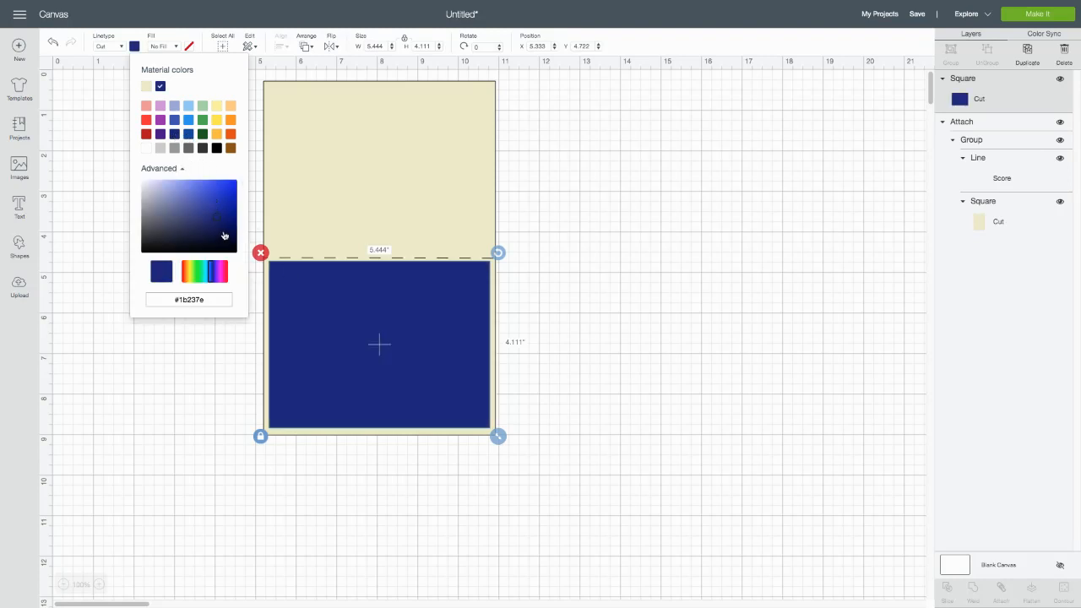
pyautogui.moveTo(217, 220); pyautogui.dragTo(232, 235)
pyautogui.click(577, 388)
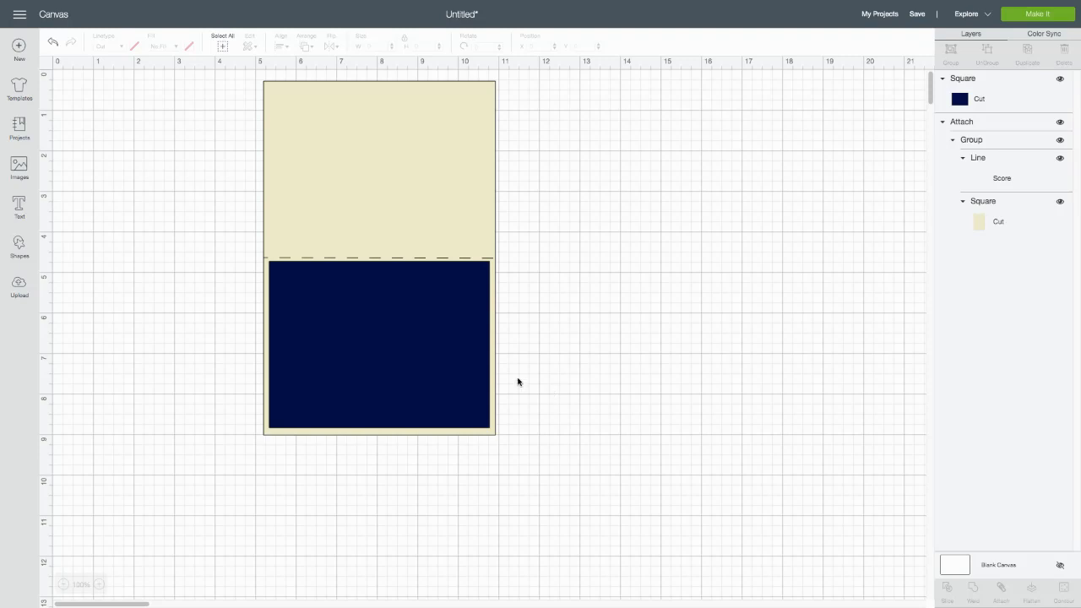
pyautogui.moveTo(340, 353); pyautogui.dragTo(617, 174)
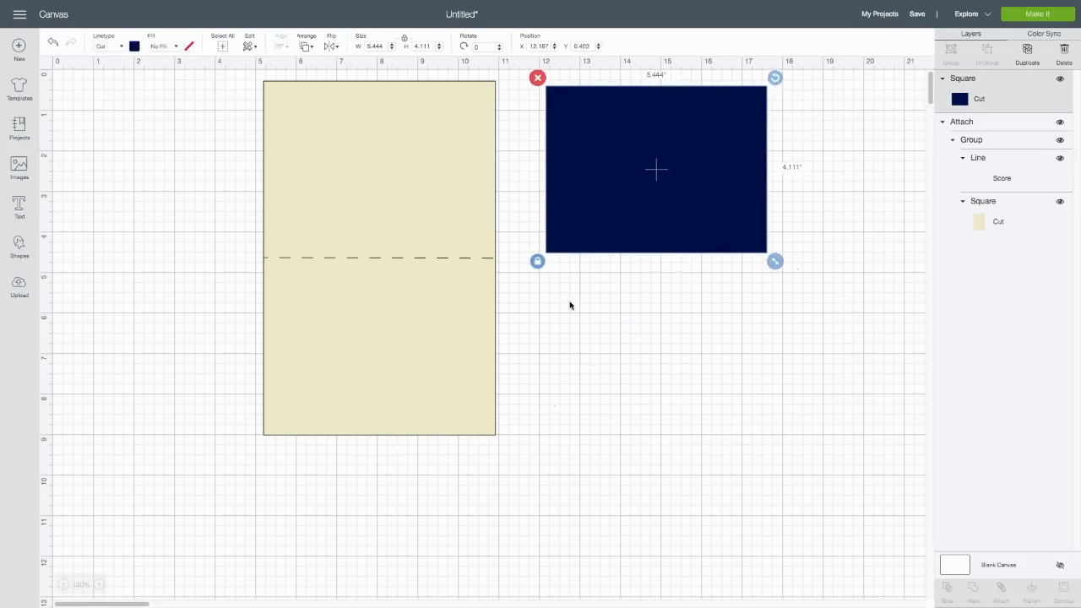
pyautogui.moveTo(616, 223); pyautogui.dragTo(354, 390)
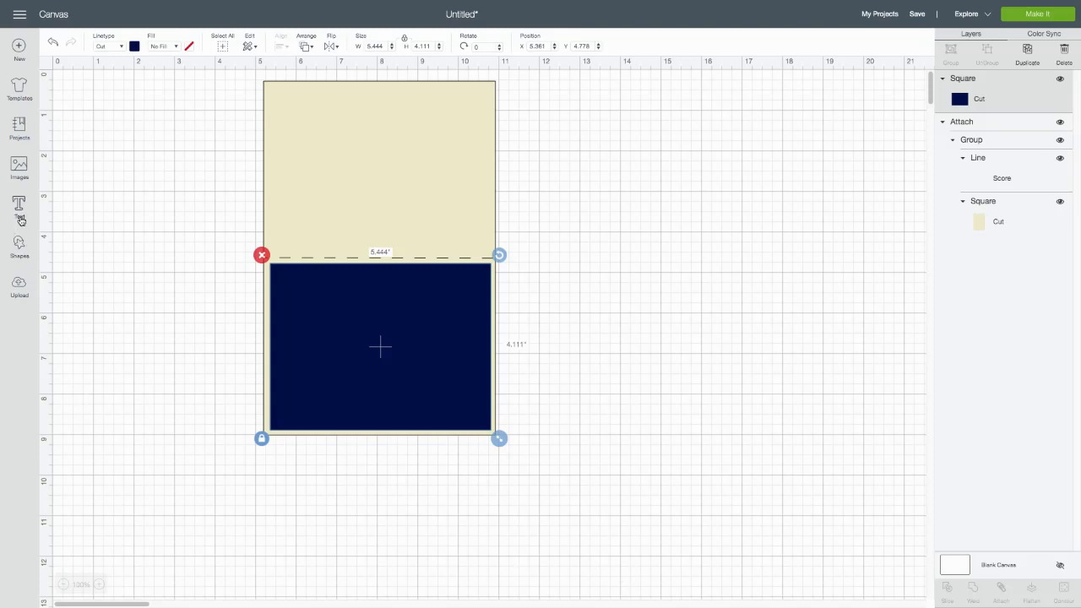
# Add a square and reshape it into a strip about 5.708 by 0.958 in, sized to span the card's full width
pyautogui.click(19, 245)
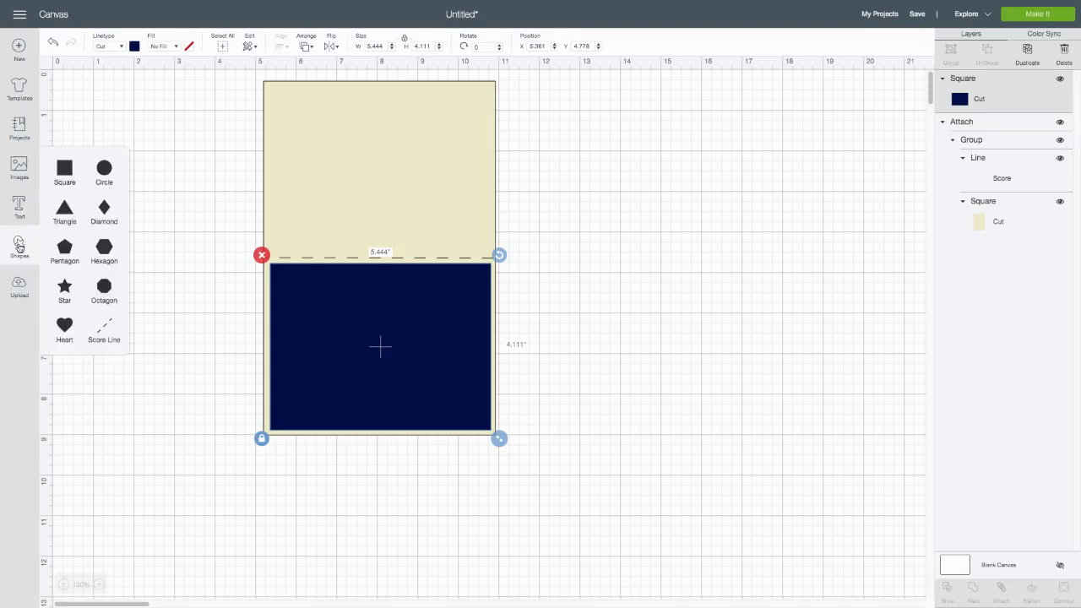
pyautogui.click(61, 174)
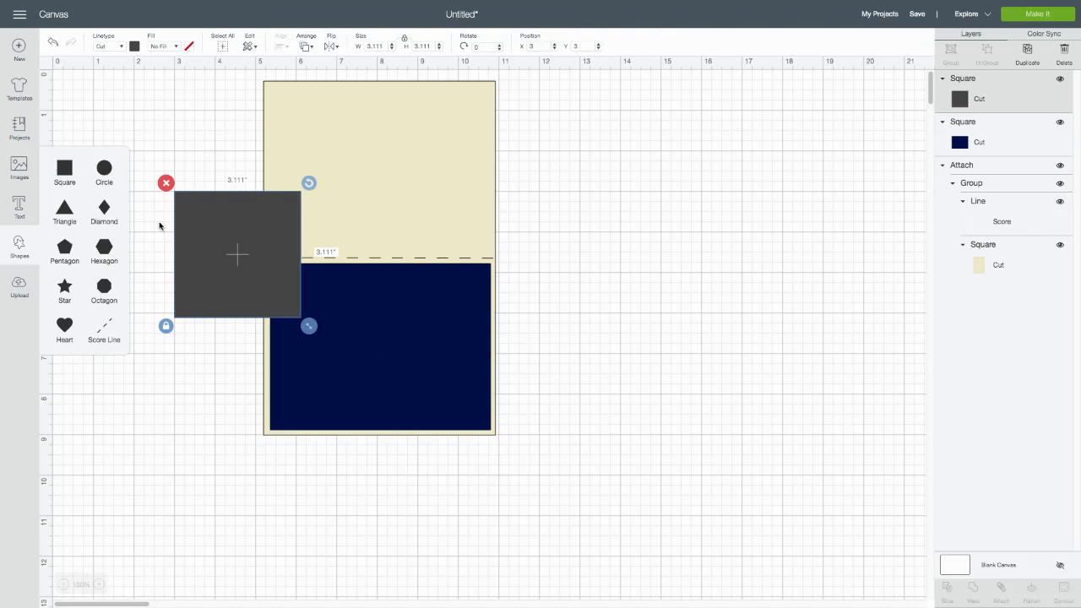
pyautogui.moveTo(220, 294); pyautogui.dragTo(741, 373)
pyautogui.moveTo(838, 410); pyautogui.dragTo(836, 326)
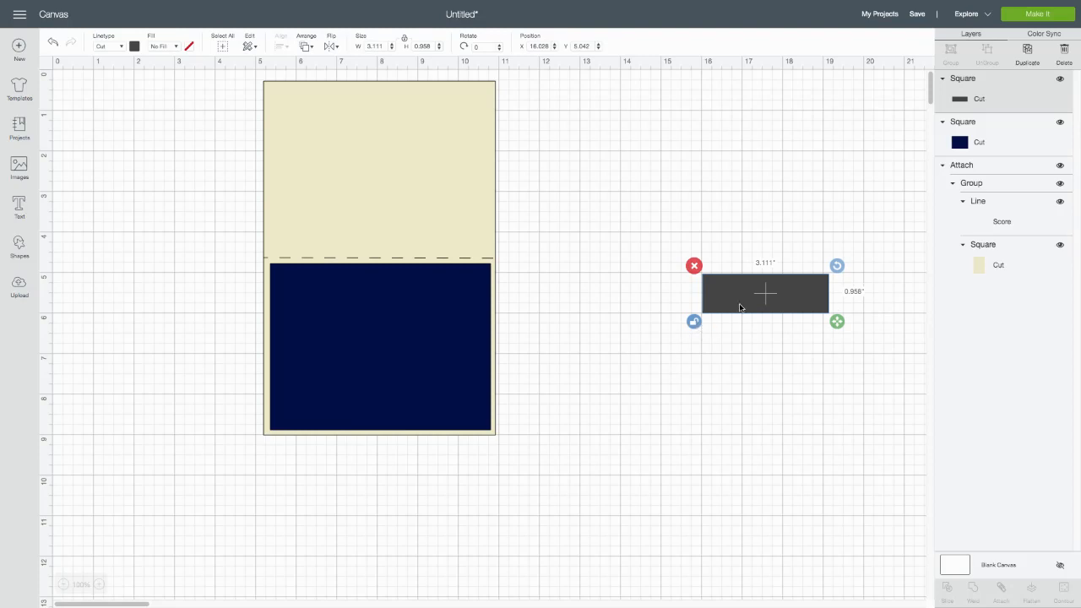
pyautogui.moveTo(751, 296); pyautogui.dragTo(315, 399)
pyautogui.moveTo(401, 423); pyautogui.dragTo(505, 422)
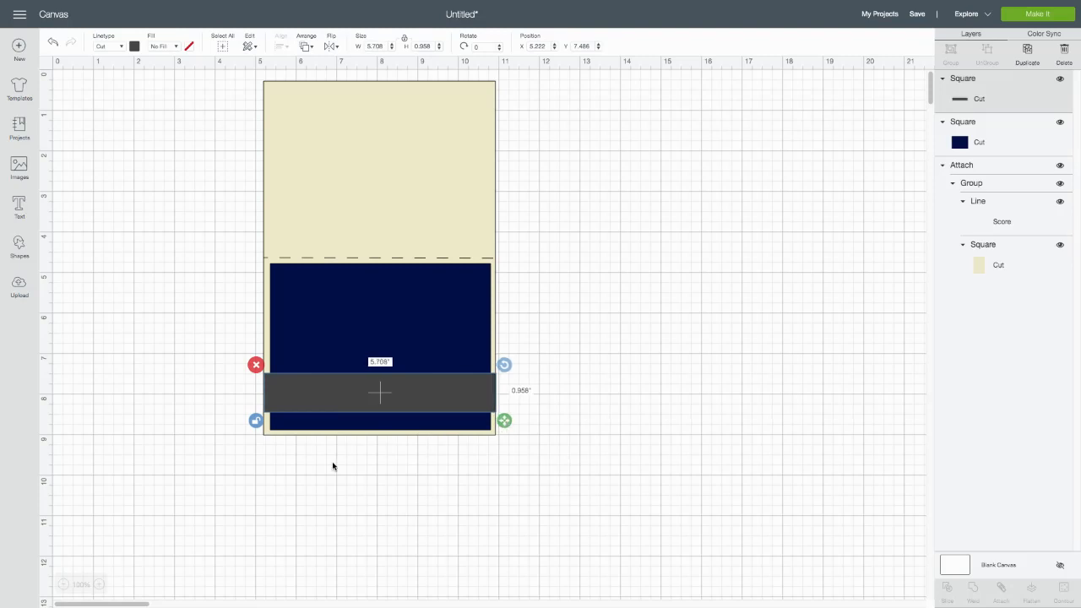
# Move the strip off the card to about X 14.236, Y 5.431 and recolor it brown
pyautogui.moveTo(338, 393); pyautogui.dragTo(700, 309)
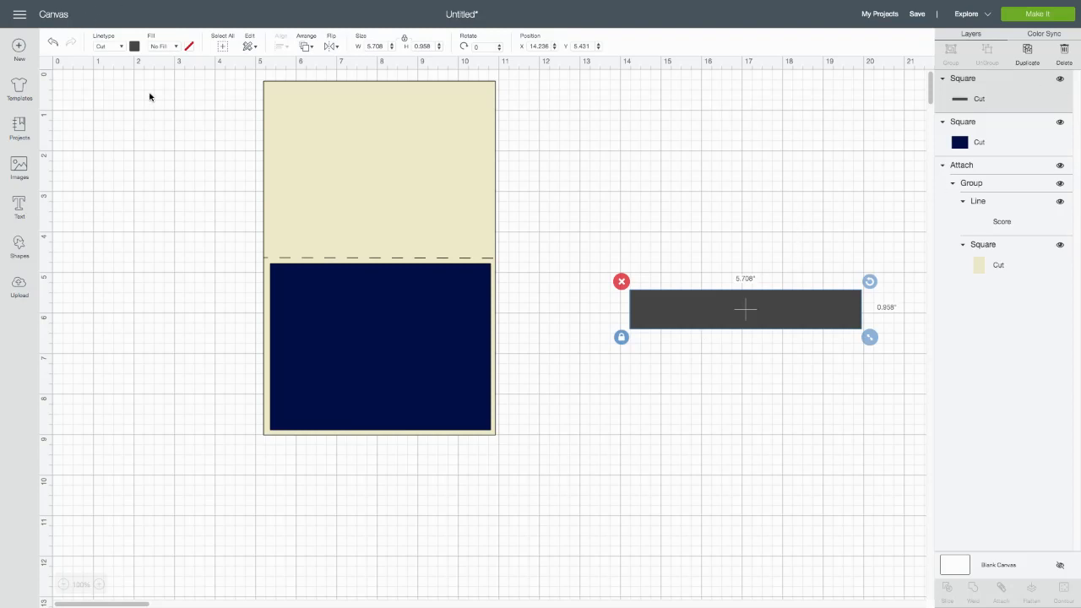
pyautogui.click(135, 47)
pyautogui.click(230, 147)
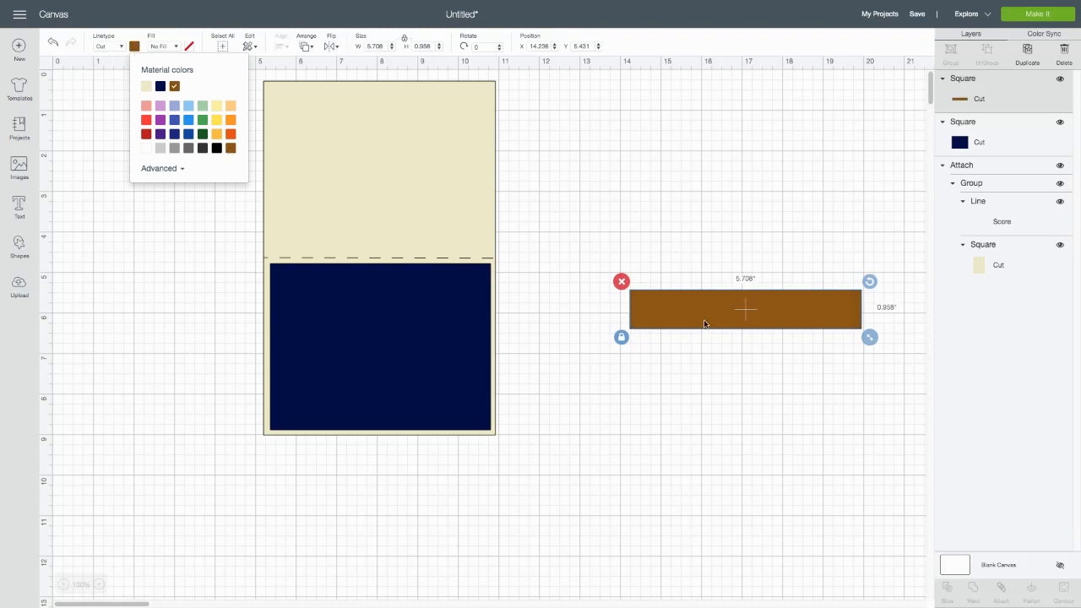
# Duplicate the brown strip and place the copy below the original at about X 14.306, Y 9.347
pyautogui.click(1027, 50)
pyautogui.moveTo(747, 313); pyautogui.dragTo(741, 450)
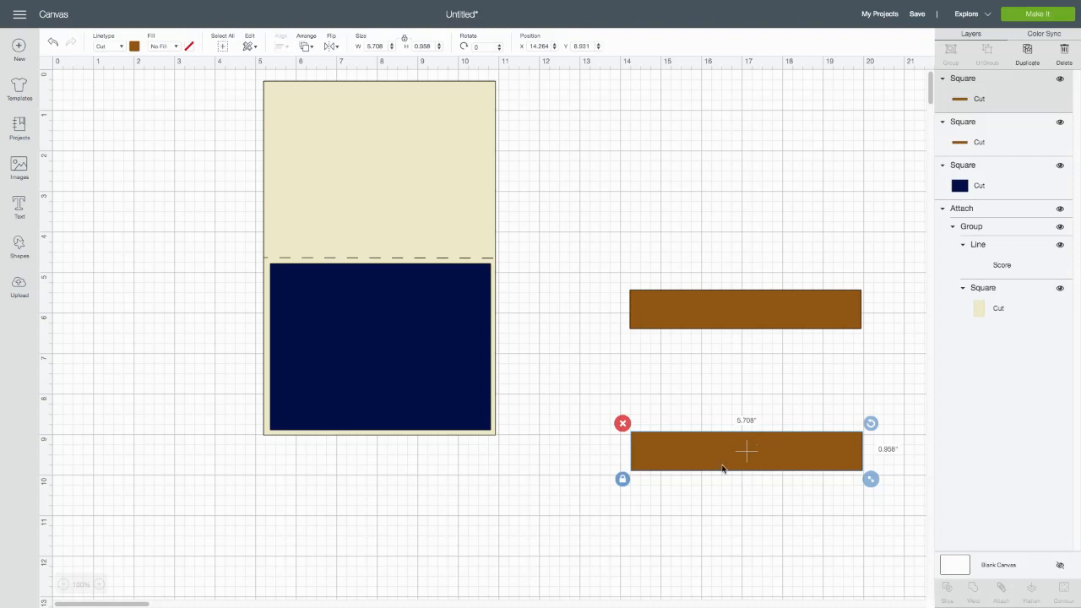
pyautogui.moveTo(723, 456)
pyautogui.mouseDown()
pyautogui.moveTo(700, 297)
pyautogui.moveTo(725, 467)
pyautogui.mouseUp()
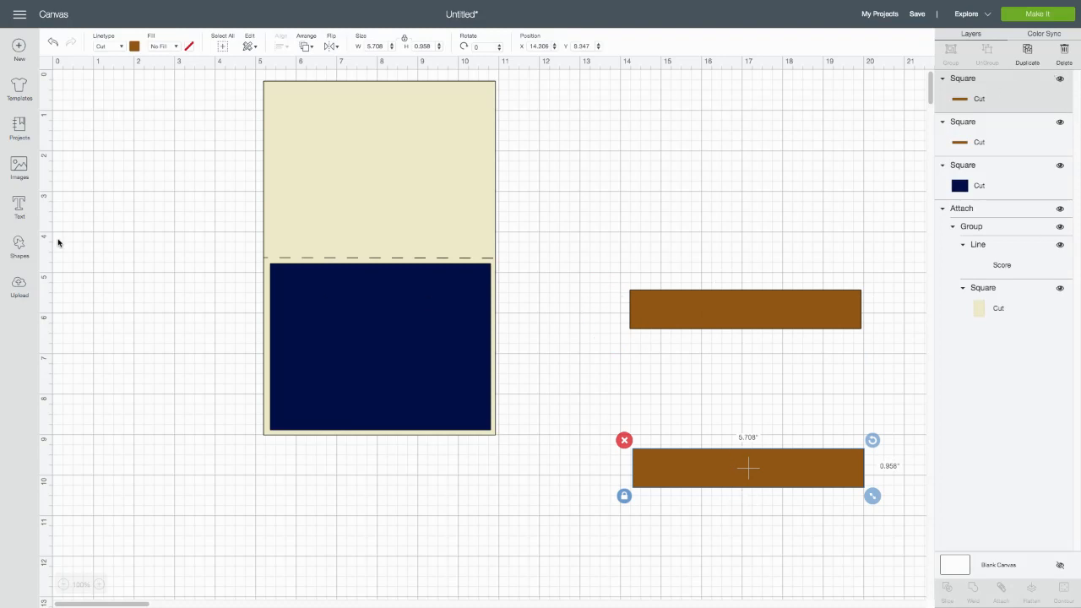
pyautogui.click(18, 245)
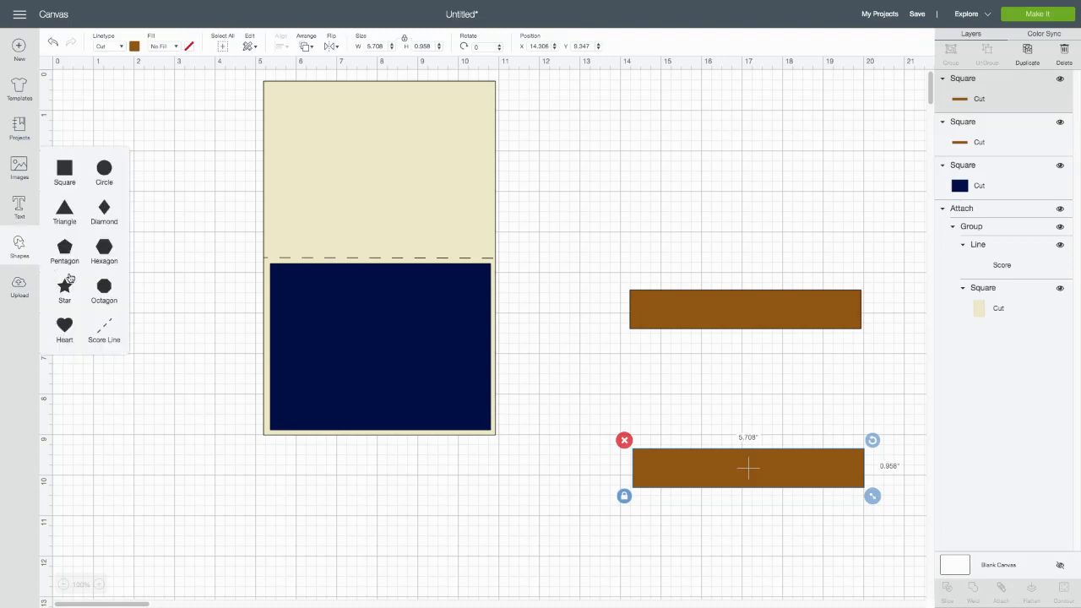
pyautogui.click(65, 173)
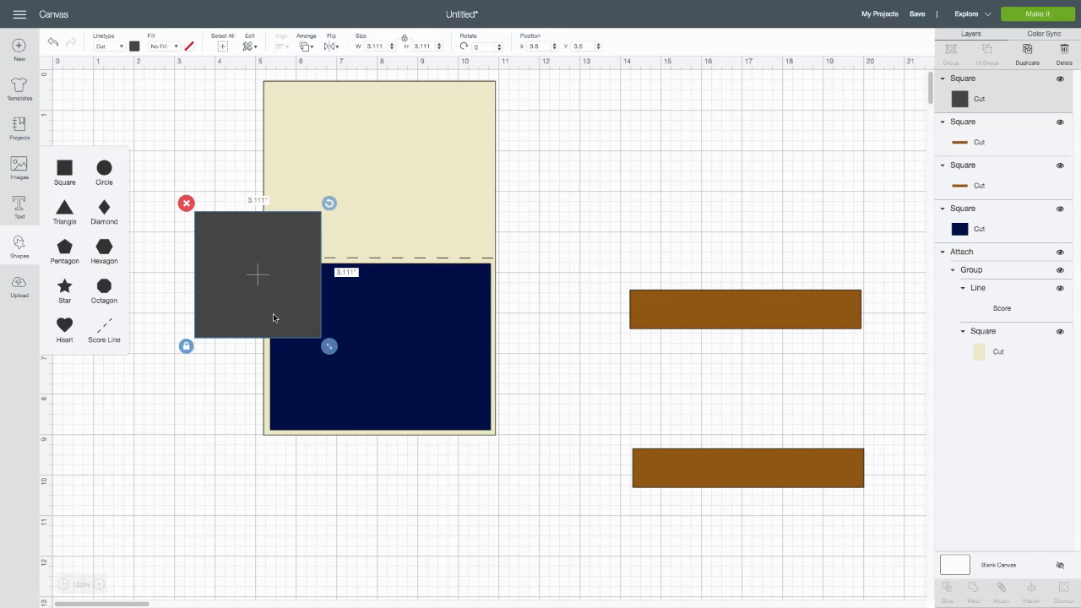
pyautogui.click(186, 203)
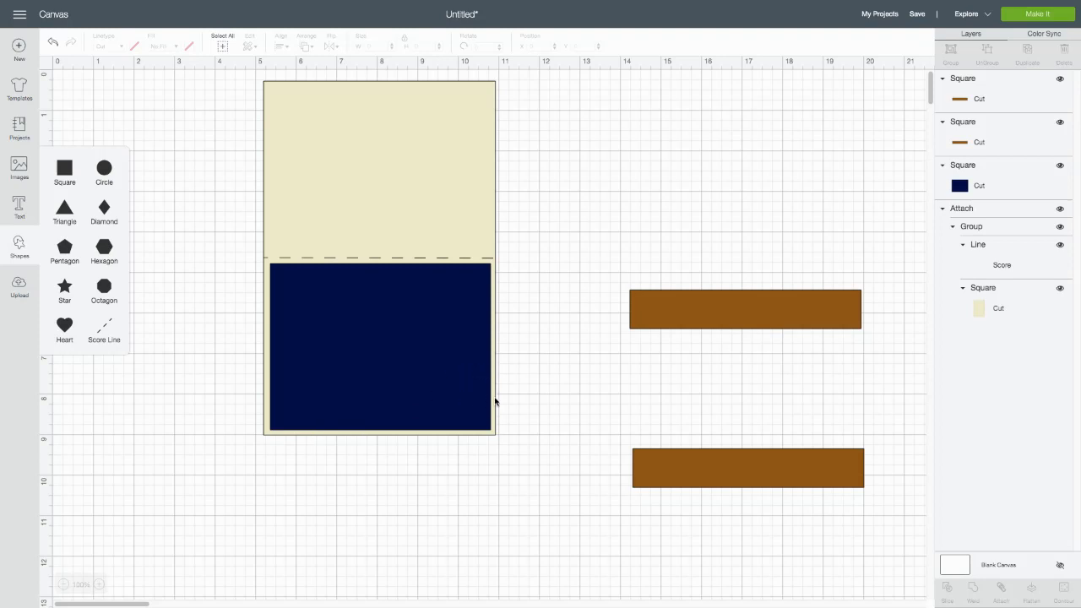
# Add a square, stretch it to about 4.028 by 2.986 in, and leave only the right end of the upper brown strip uncovered
pyautogui.click(62, 172)
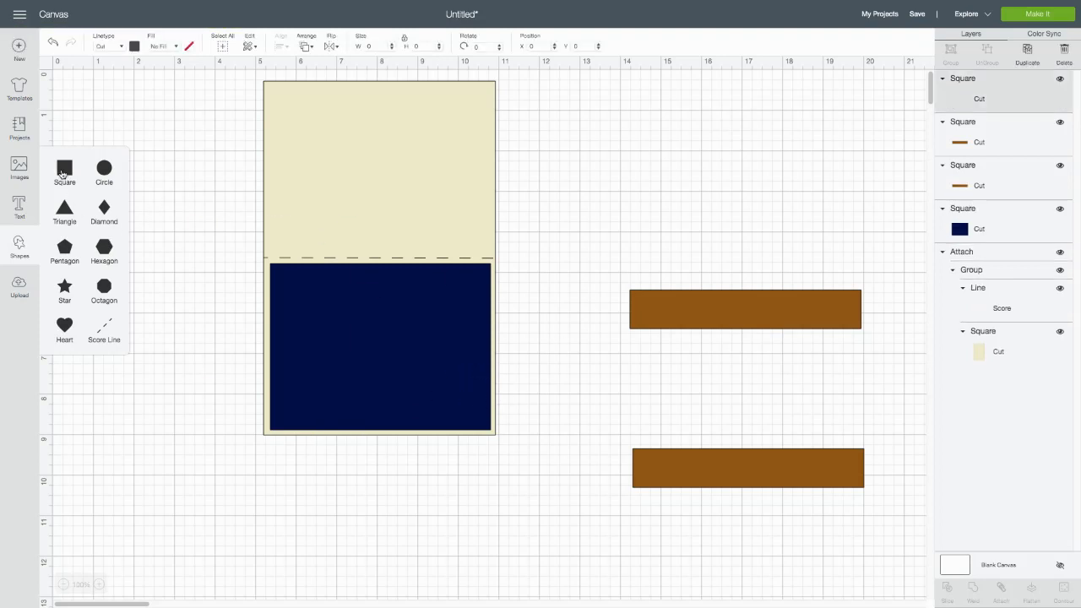
pyautogui.moveTo(276, 285); pyautogui.dragTo(682, 301)
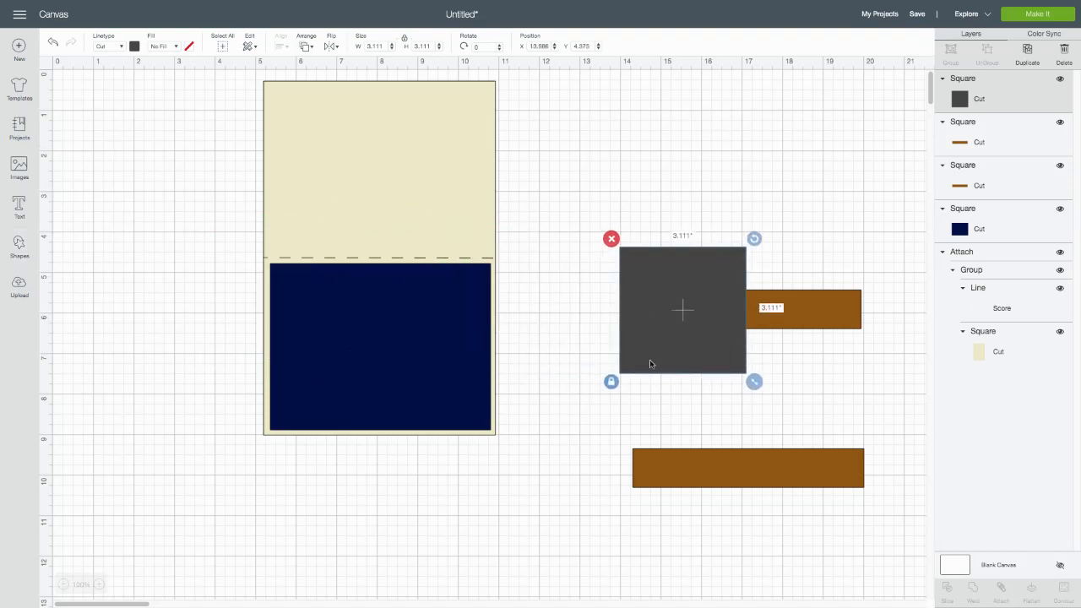
pyautogui.click(612, 382)
pyautogui.moveTo(754, 381); pyautogui.dragTo(792, 378)
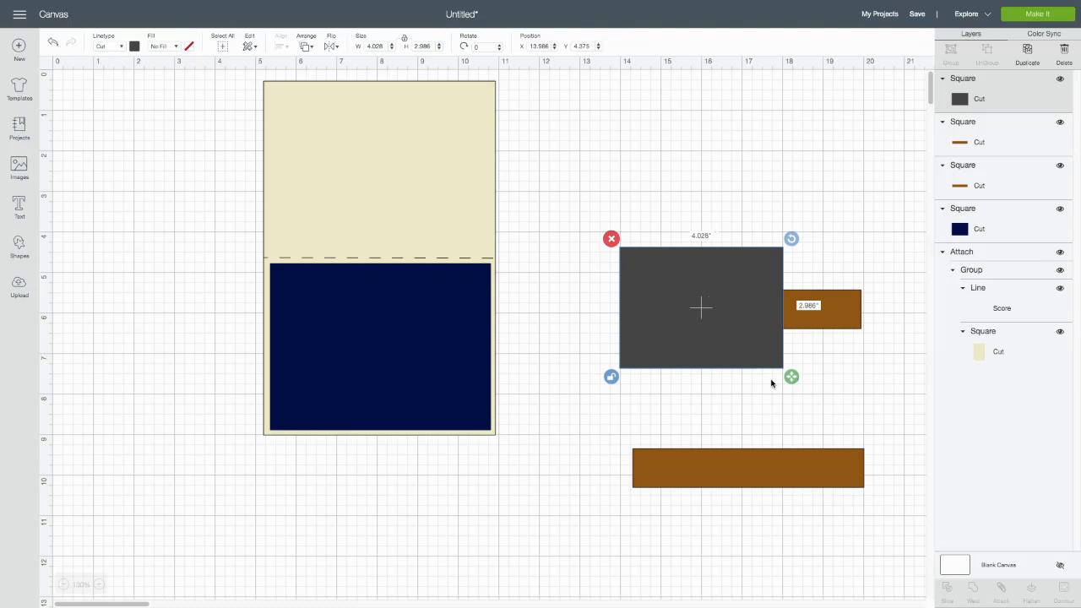
pyautogui.click(610, 377)
# Group the gray rectangle with the upper brown strip and slice the two shapes
pyautogui.click(557, 211)
pyautogui.moveTo(555, 208); pyautogui.dragTo(896, 399)
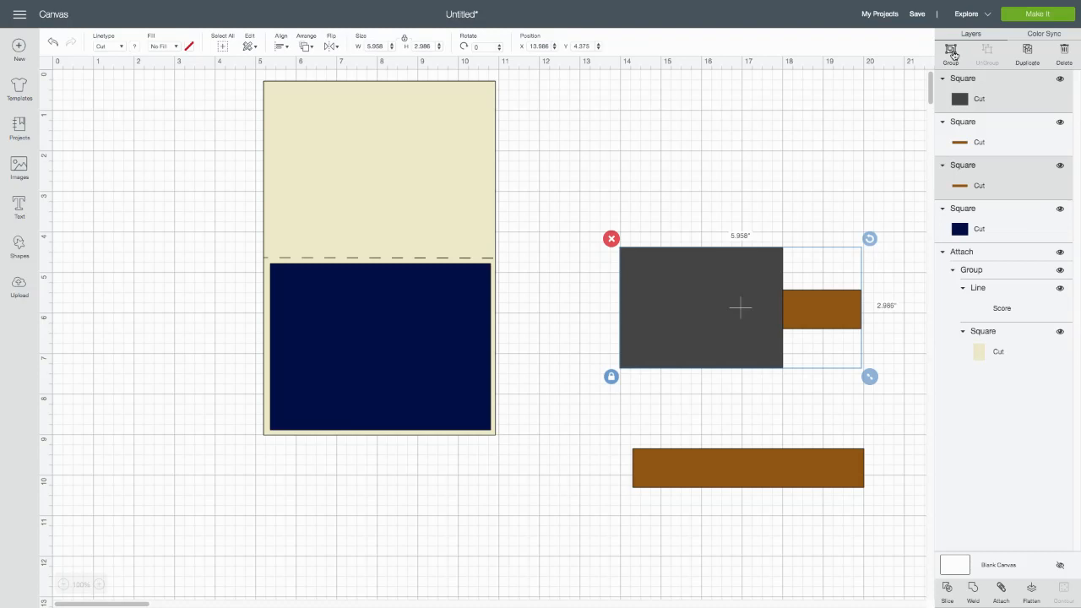
pyautogui.click(952, 54)
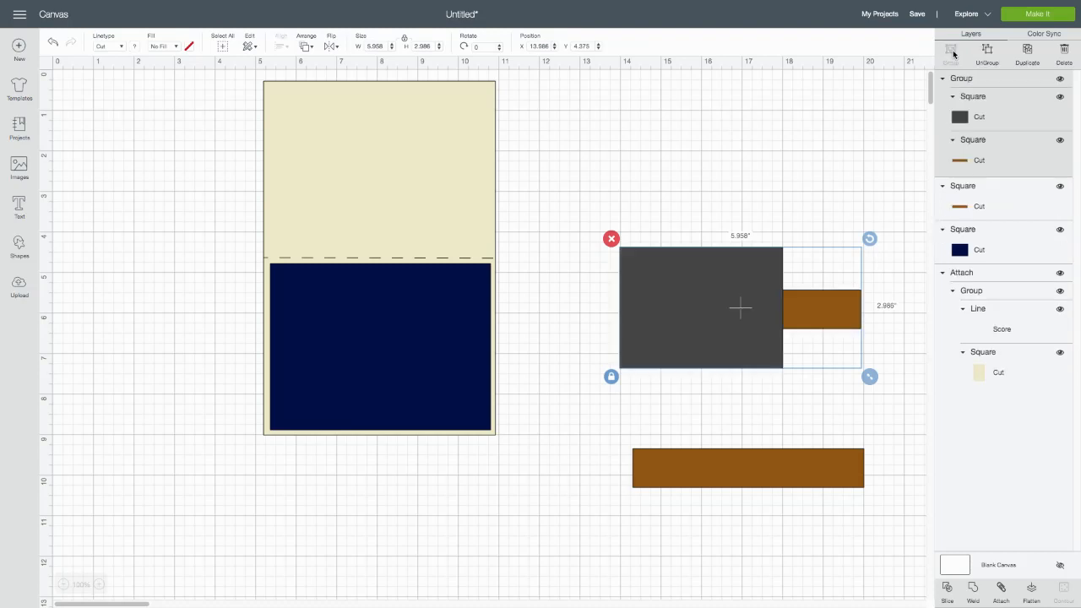
pyautogui.click(946, 590)
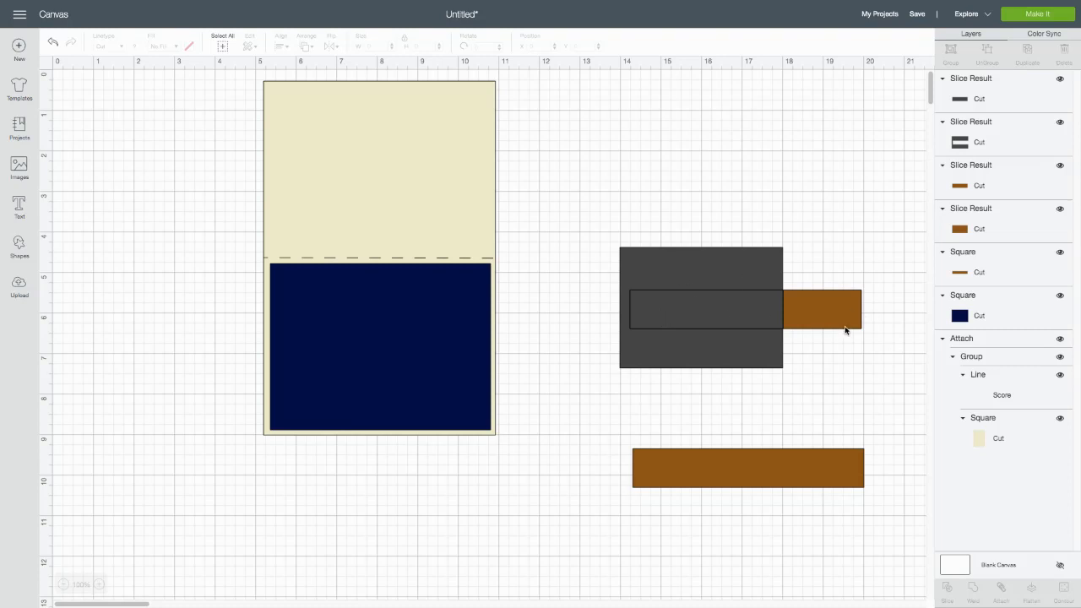
# Separate the slice results and delete the two gray pieces and the longer brown piece, keeping the short brown end
pyautogui.moveTo(673, 256); pyautogui.dragTo(648, 134)
pyautogui.moveTo(703, 319); pyautogui.dragTo(806, 202)
pyautogui.moveTo(696, 307); pyautogui.dragTo(679, 271)
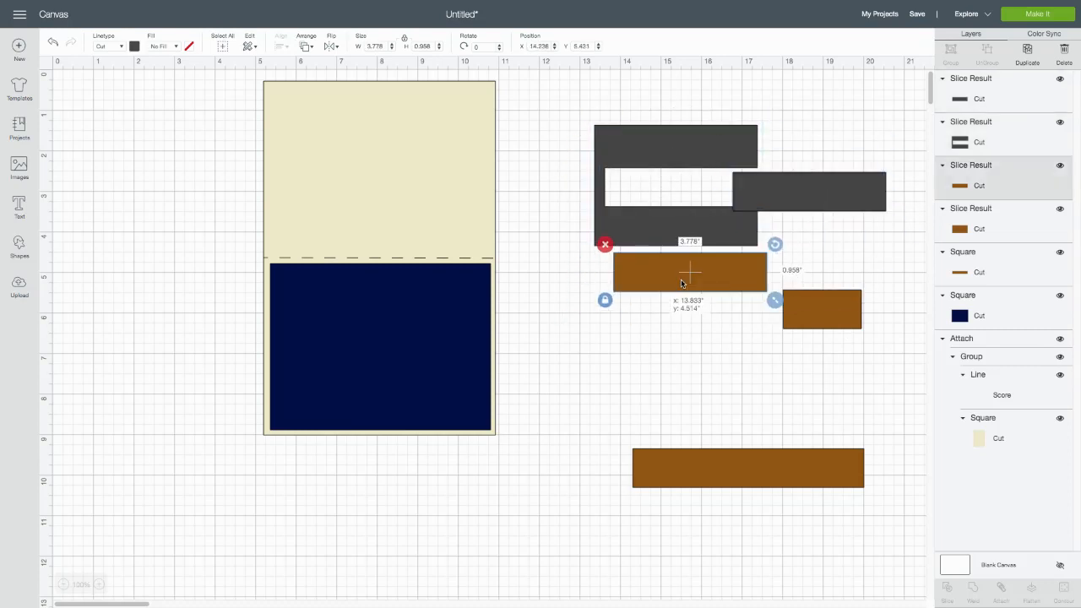
pyautogui.moveTo(822, 312); pyautogui.dragTo(820, 394)
pyautogui.moveTo(566, 103); pyautogui.dragTo(887, 301)
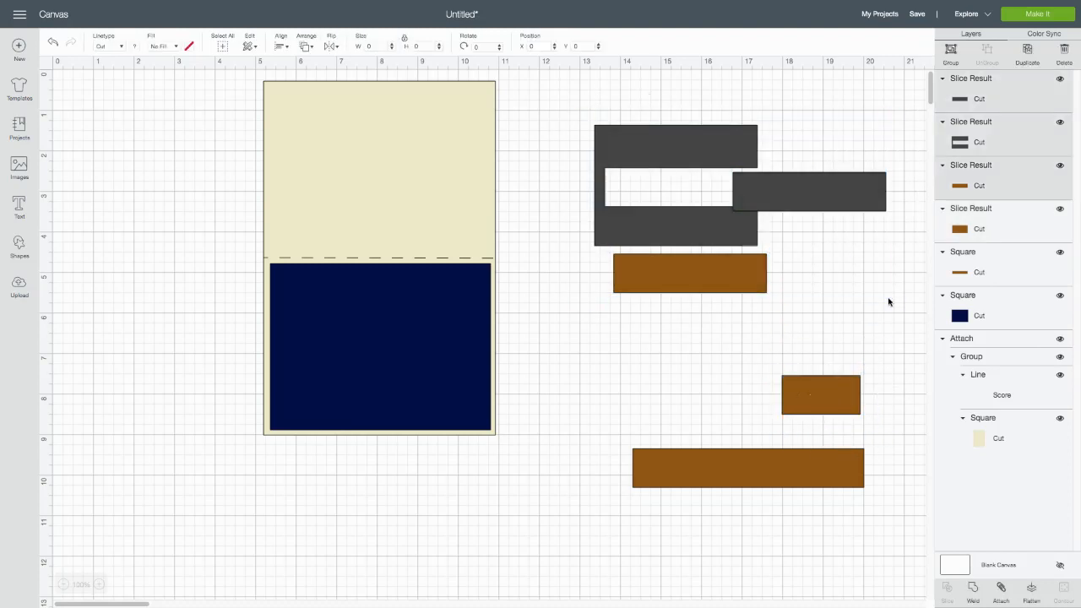
pyautogui.press('Delete')
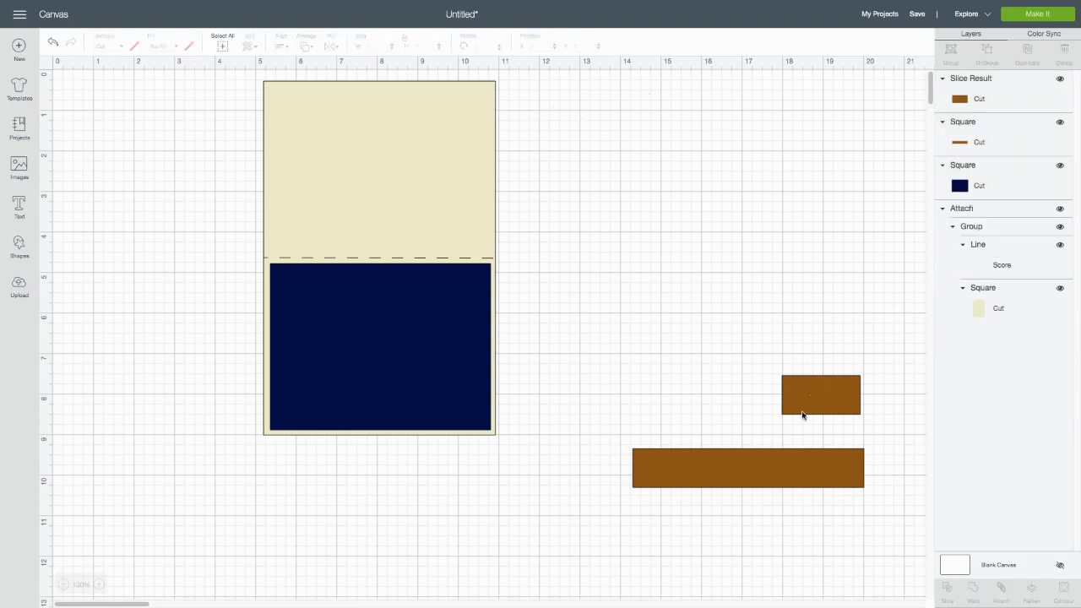
# Place the short brown piece against the card's right edge near the bottom, and move the full-length brown strip to about X 14.111, Y 5.958
pyautogui.moveTo(815, 395); pyautogui.dragTo(447, 396)
pyautogui.moveTo(767, 479); pyautogui.dragTo(758, 342)
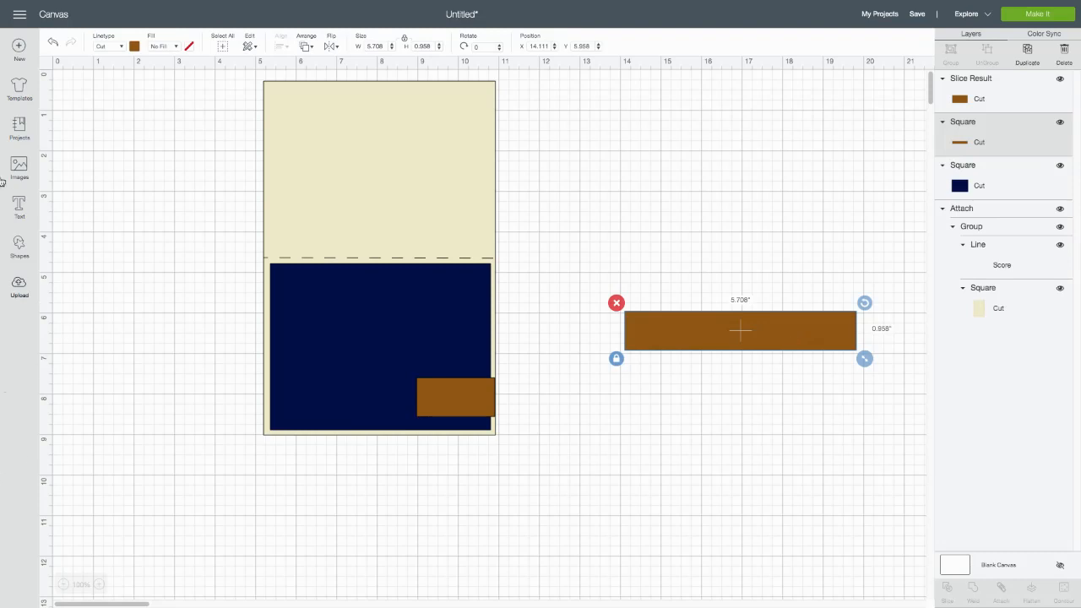
# Add a circle below the brown strip and stretch it into an ellipse about 7.153 by 3.819 in
pyautogui.click(18, 245)
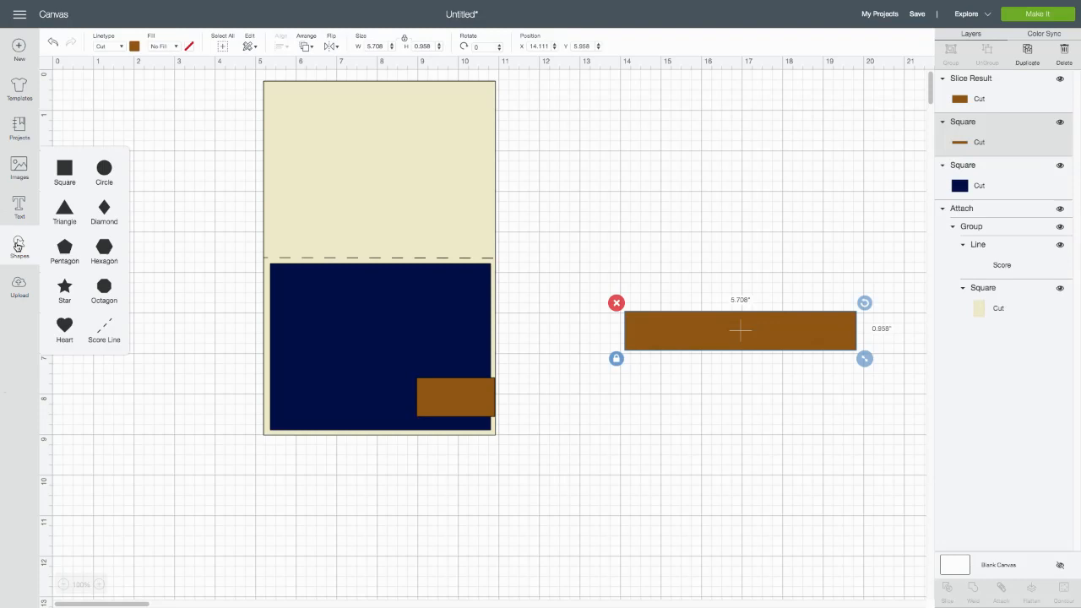
pyautogui.click(104, 171)
pyautogui.moveTo(287, 338); pyautogui.dragTo(634, 480)
pyautogui.click(570, 518)
pyautogui.moveTo(712, 518); pyautogui.dragTo(868, 528)
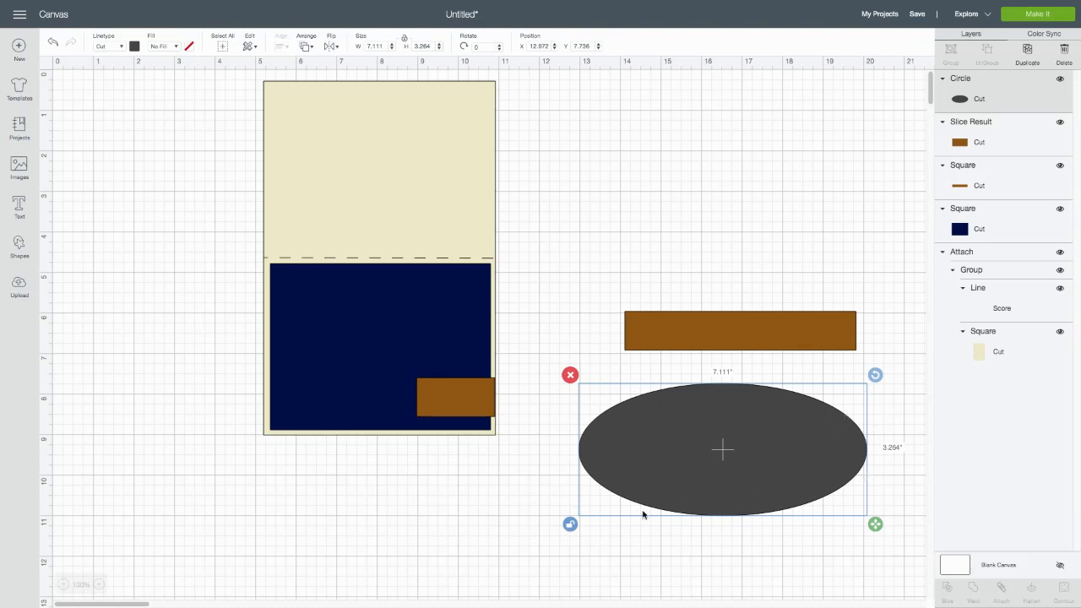
pyautogui.moveTo(875, 532); pyautogui.dragTo(874, 554)
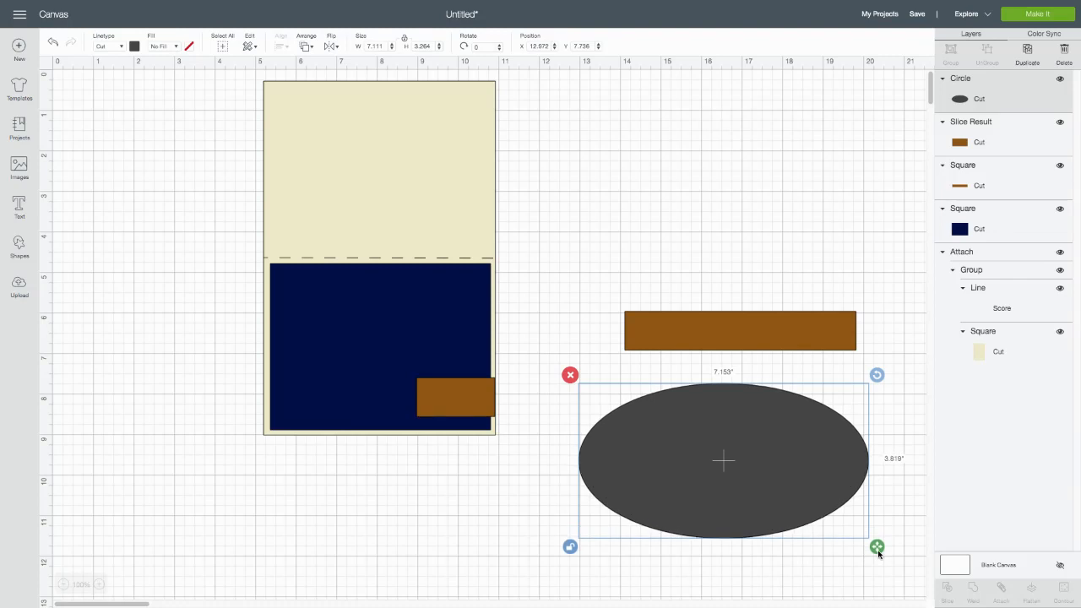
pyautogui.moveTo(754, 469); pyautogui.dragTo(728, 493)
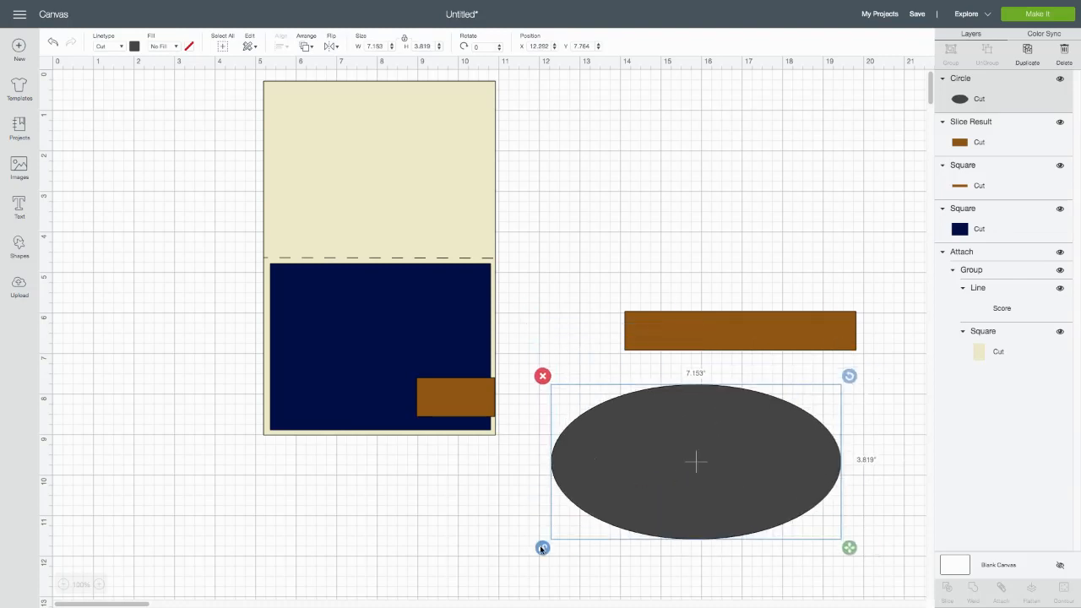
# Position the ellipse over the brown strip at about X 11.4, Y 4.54, leaving the strip's right end exposed, and group and slice both shapes
pyautogui.moveTo(694, 459); pyautogui.dragTo(666, 333)
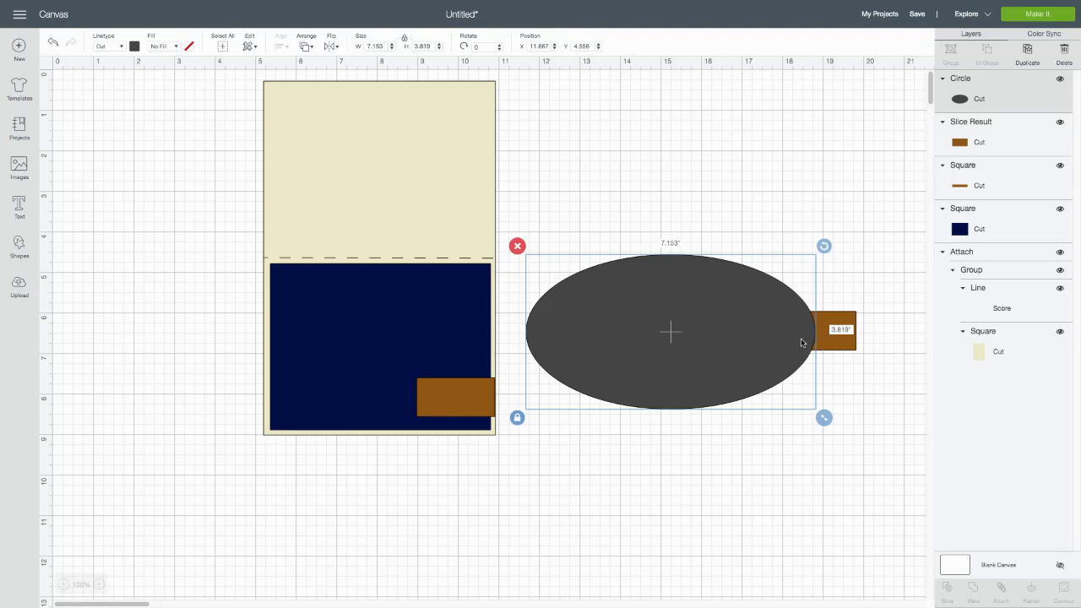
pyautogui.moveTo(782, 341); pyautogui.dragTo(771, 341)
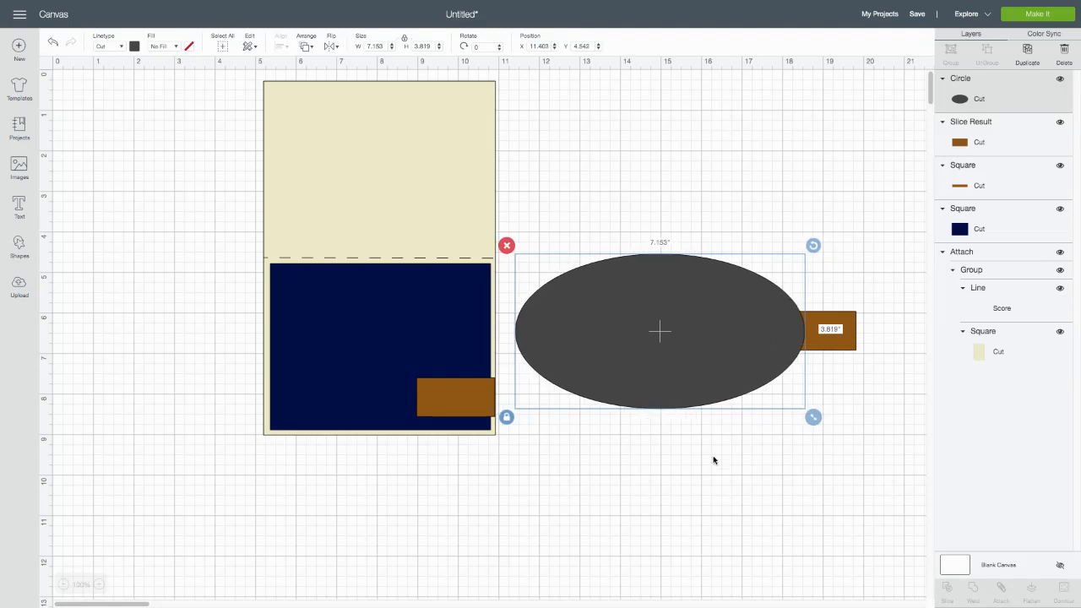
pyautogui.click(521, 204)
pyautogui.moveTo(519, 203); pyautogui.dragTo(888, 475)
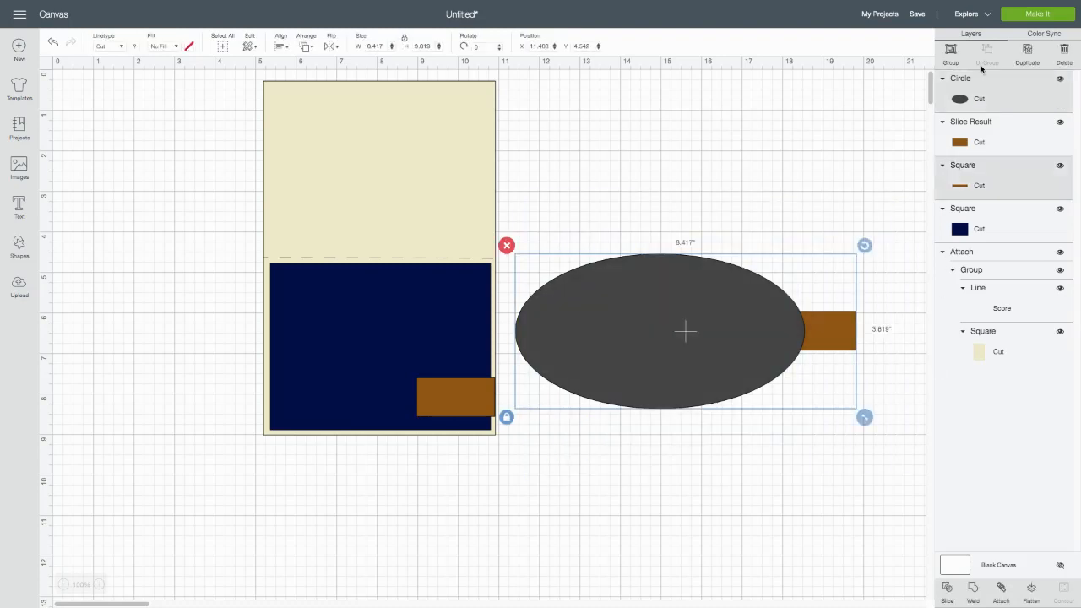
pyautogui.click(950, 51)
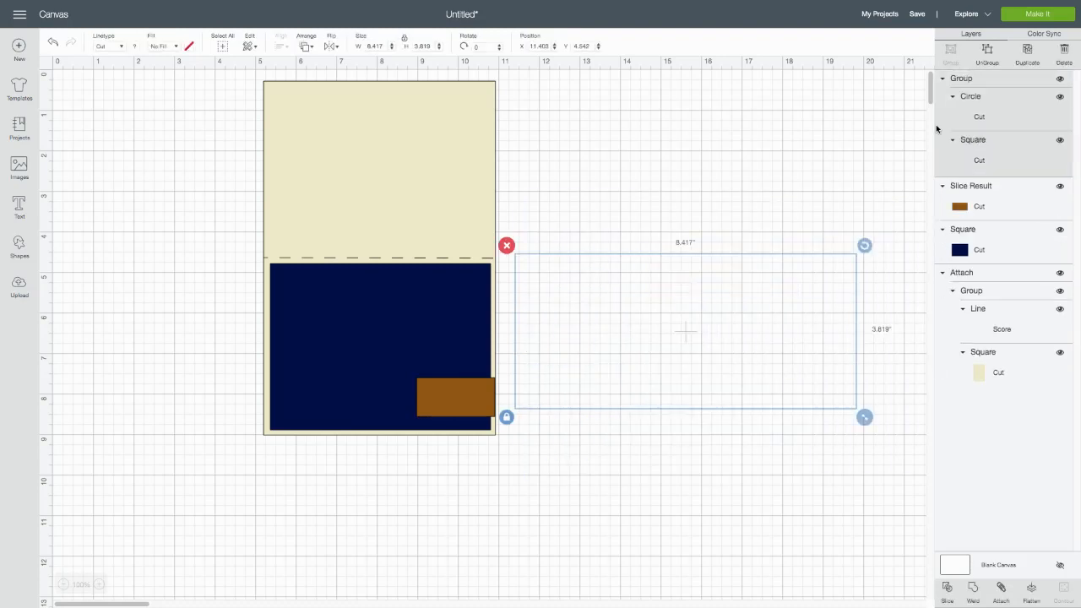
pyautogui.click(946, 589)
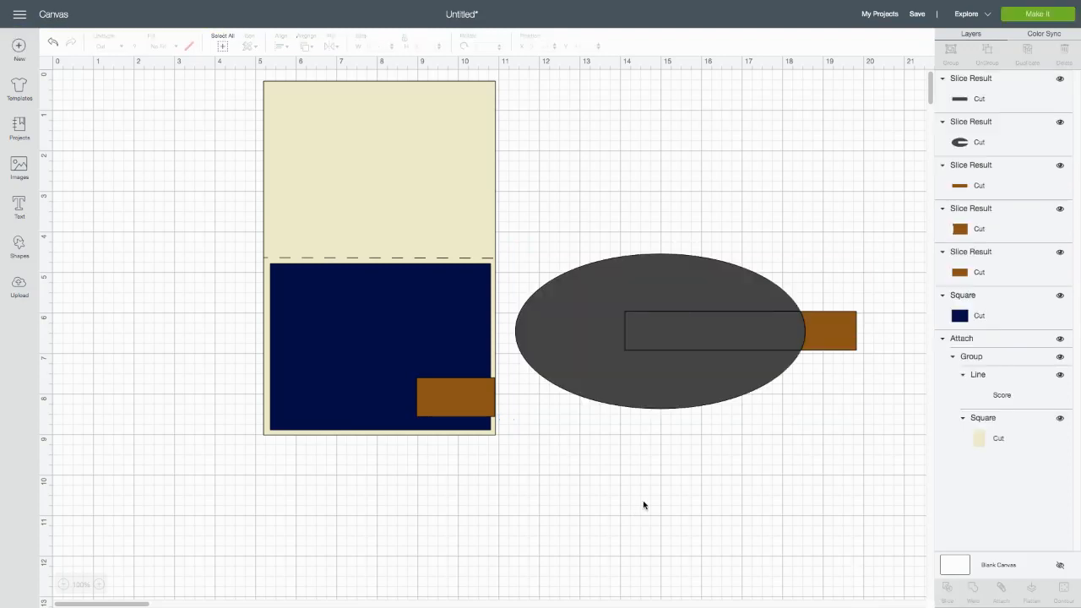
# Separate the slice results and place the round-ended brown strip on the card's left edge at about X 5.208, Y 7.597, overlapping the short piece
pyautogui.moveTo(640, 328); pyautogui.dragTo(651, 171)
pyautogui.moveTo(676, 341); pyautogui.dragTo(697, 180)
pyautogui.moveTo(807, 319); pyautogui.dragTo(834, 281)
pyautogui.moveTo(735, 184); pyautogui.dragTo(737, 179)
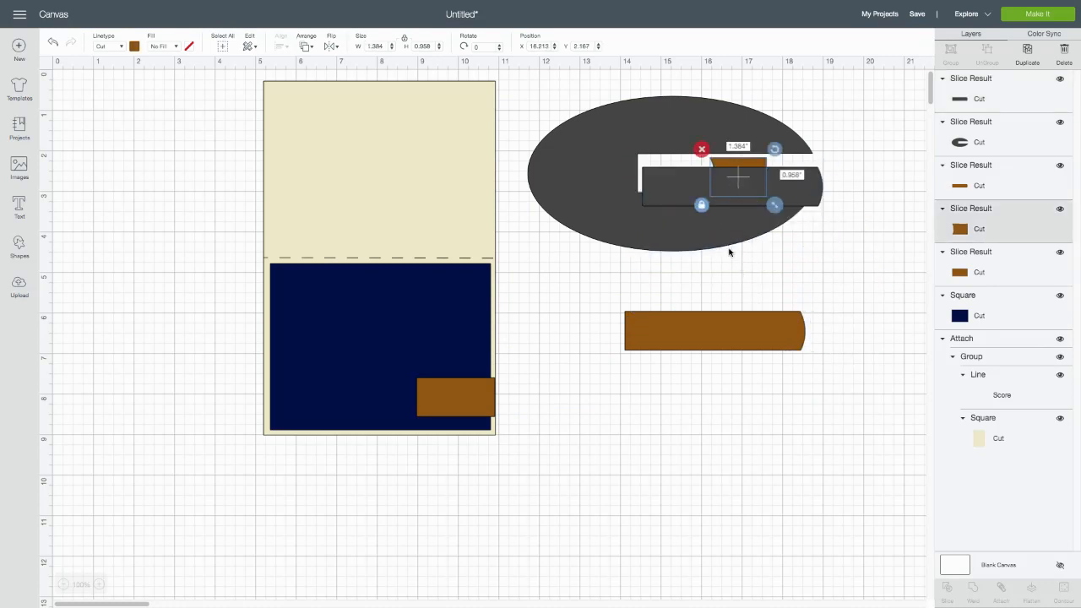
pyautogui.moveTo(729, 333); pyautogui.dragTo(686, 438)
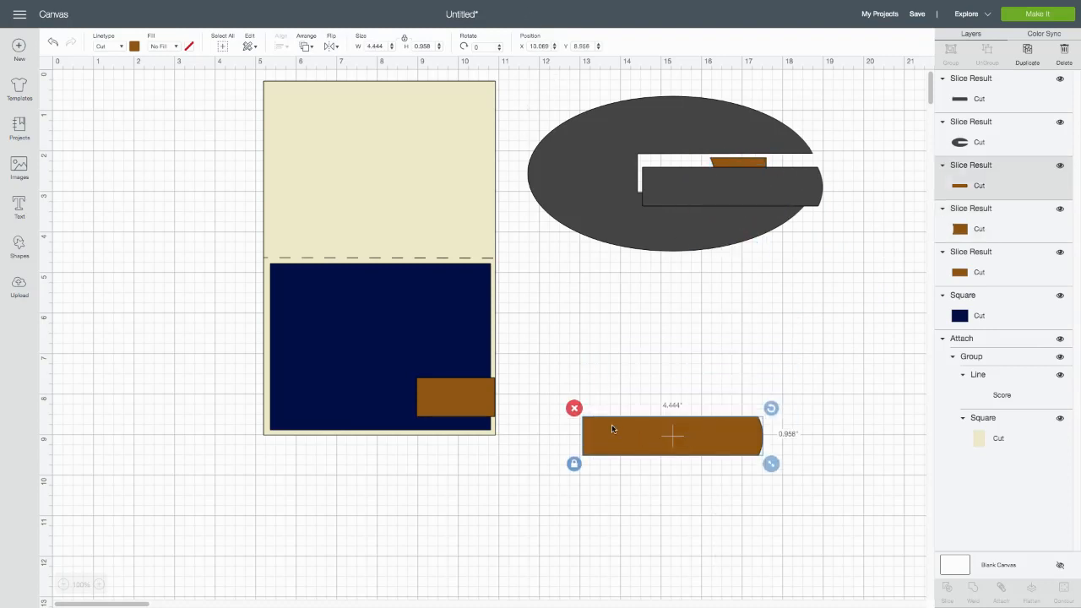
pyautogui.moveTo(633, 437); pyautogui.dragTo(313, 402)
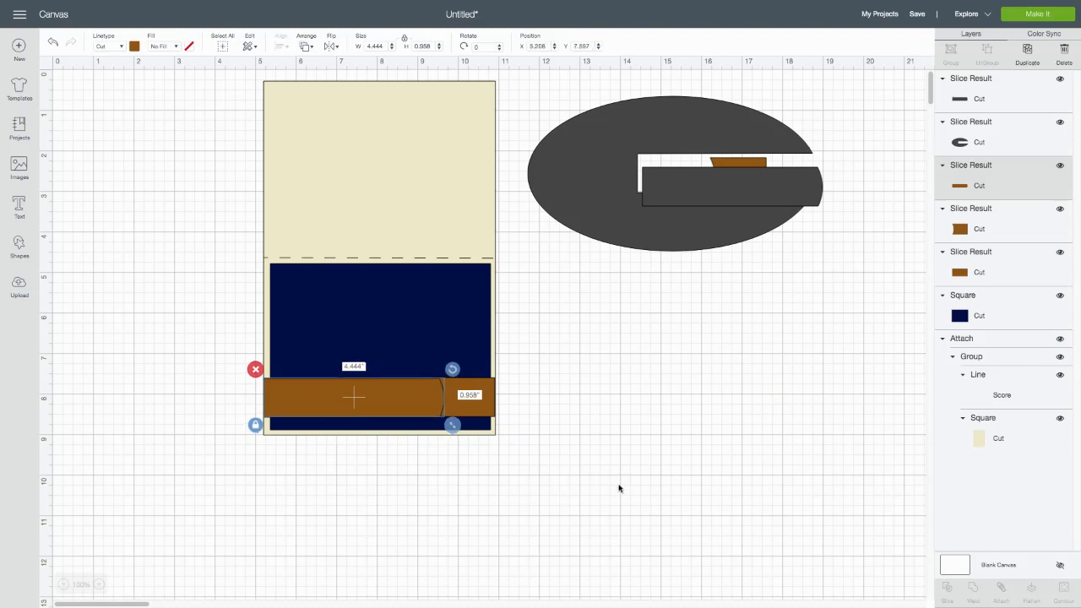
# Delete the leftover gray ellipse pieces and the small brown offcut beside the card
pyautogui.click(656, 476)
pyautogui.moveTo(529, 88); pyautogui.dragTo(878, 285)
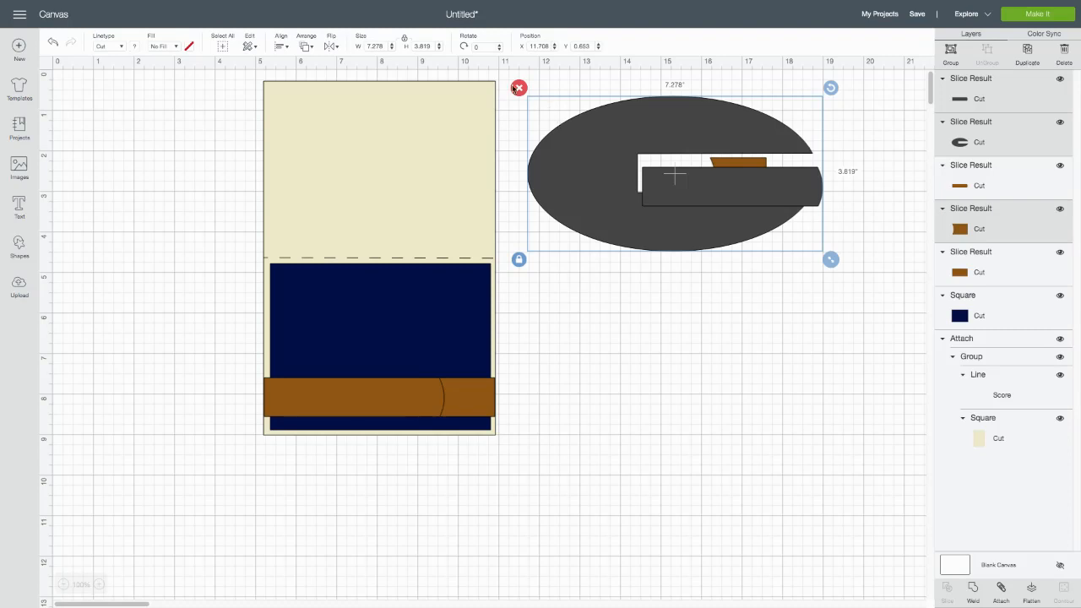
pyautogui.click(516, 89)
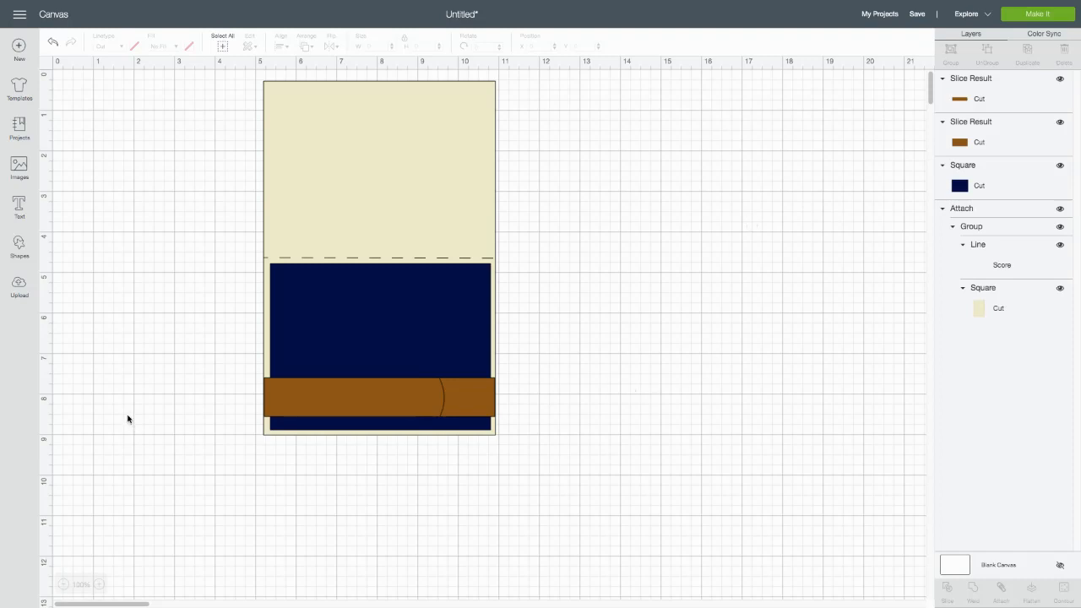
# Add the text DAD and place it on the empty canvas beside the card at about X 15.116, Y 3.153
pyautogui.click(19, 205)
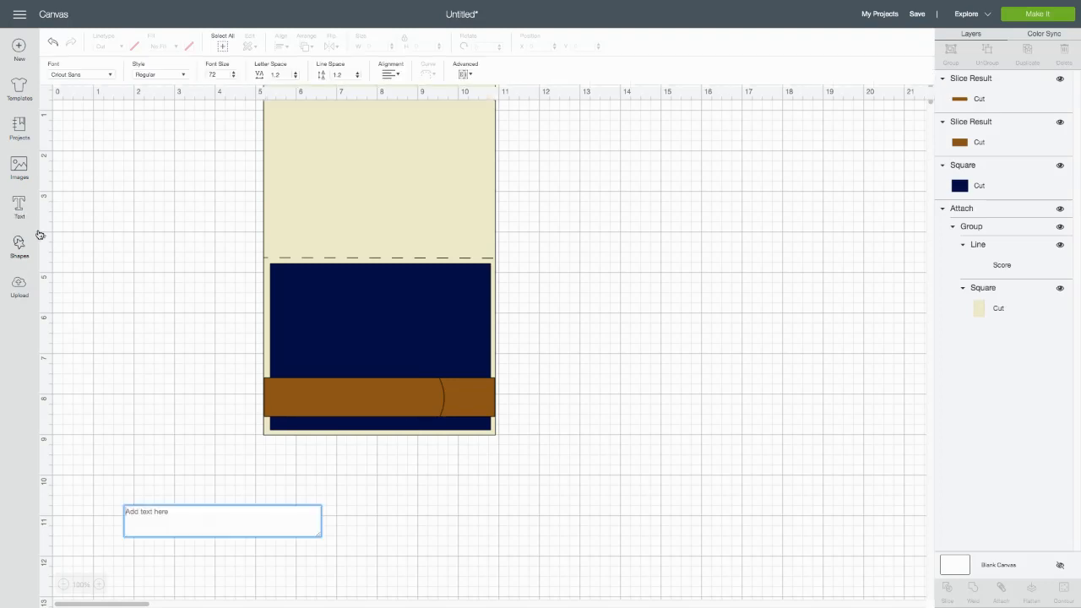
pyautogui.write('DAD')
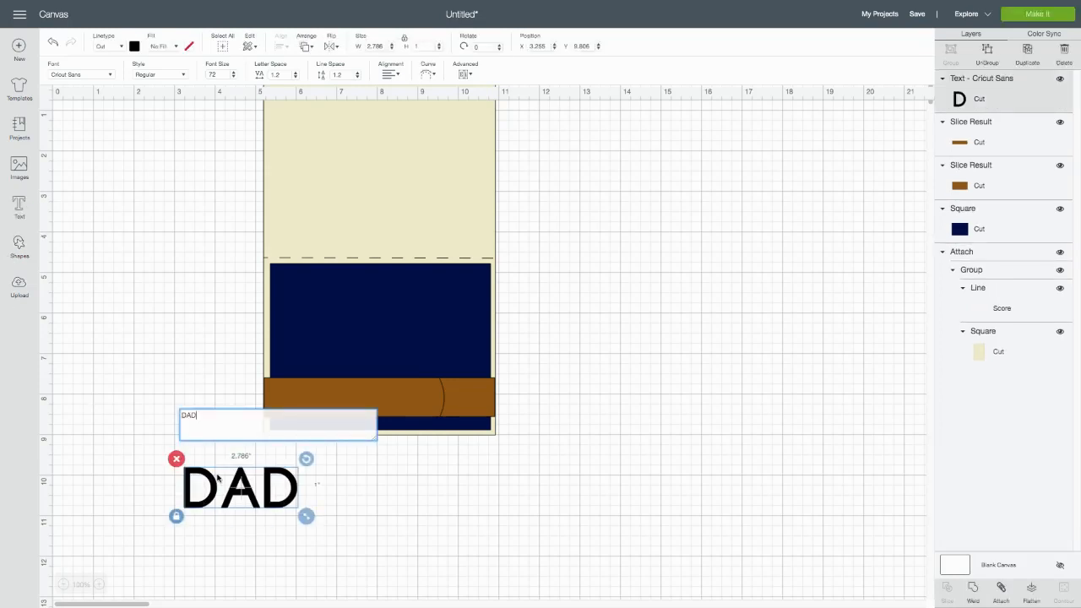
pyautogui.moveTo(221, 474); pyautogui.dragTo(361, 497)
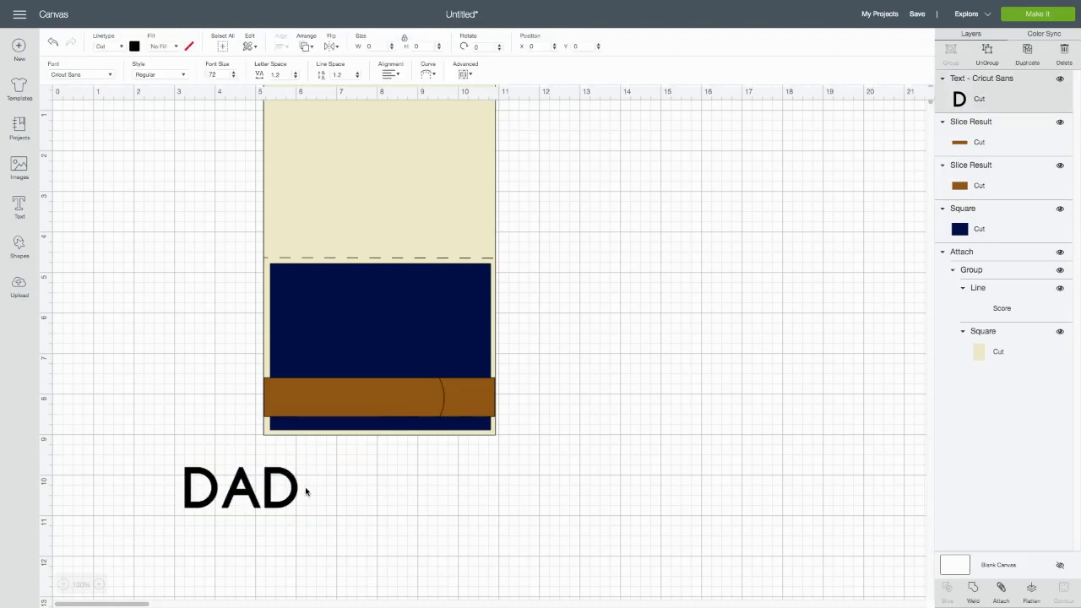
pyautogui.moveTo(277, 500); pyautogui.dragTo(758, 233)
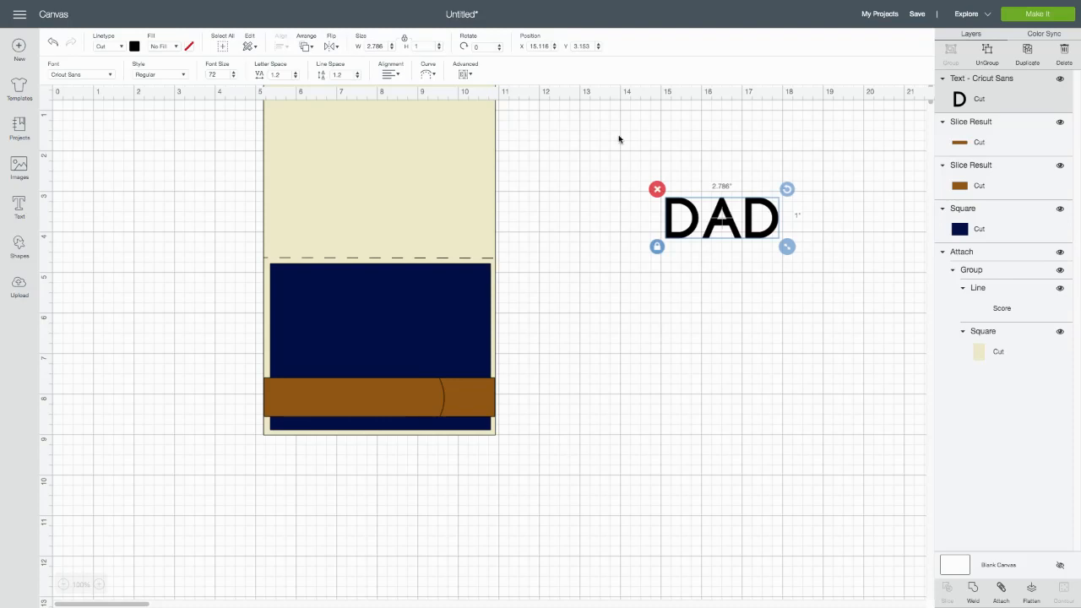
pyautogui.click(610, 161)
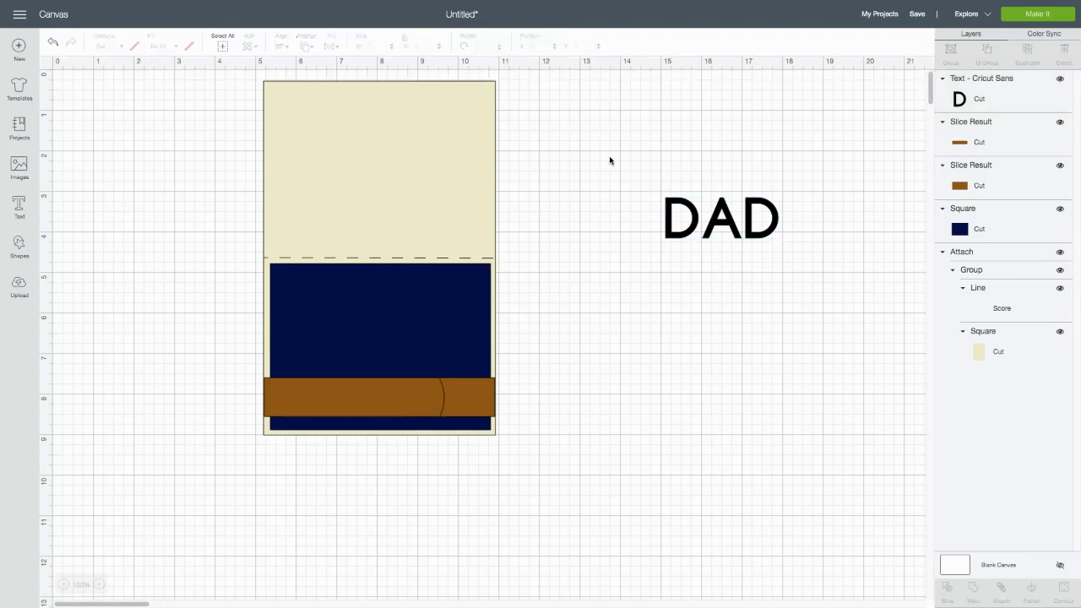
# Search the fonts for "martha" and change the DAD text's font to Martha Stewart - Home Team
pyautogui.click(691, 226)
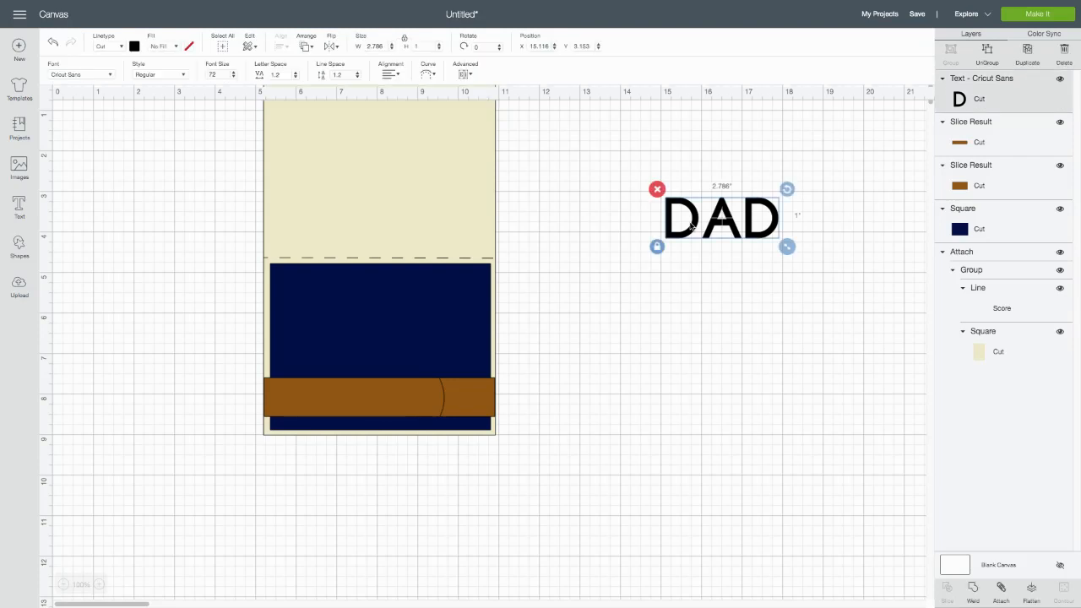
pyautogui.click(110, 76)
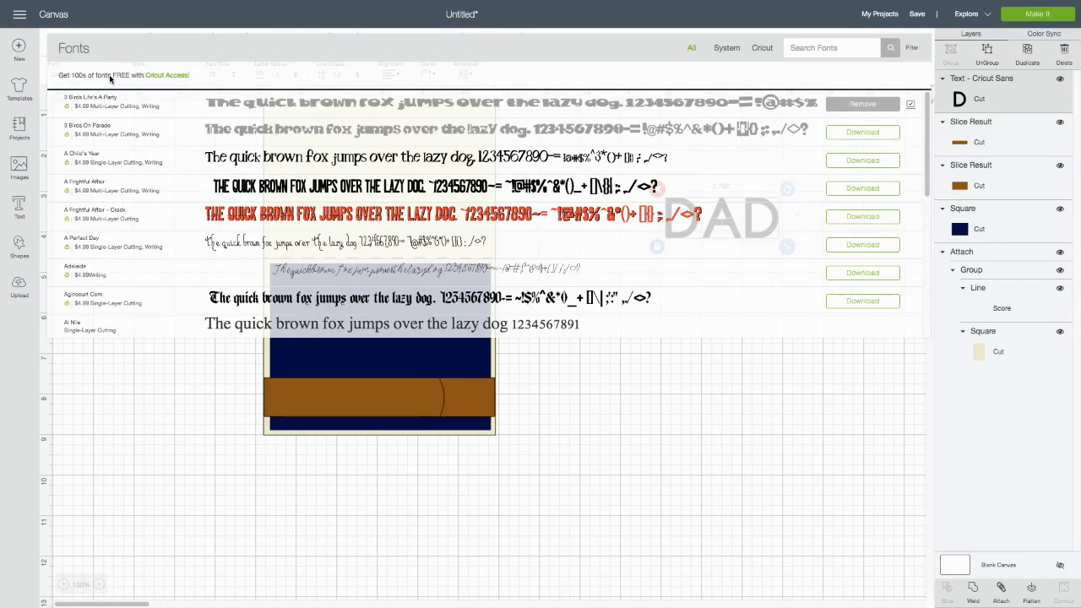
pyautogui.click(812, 48)
pyautogui.write('martha')
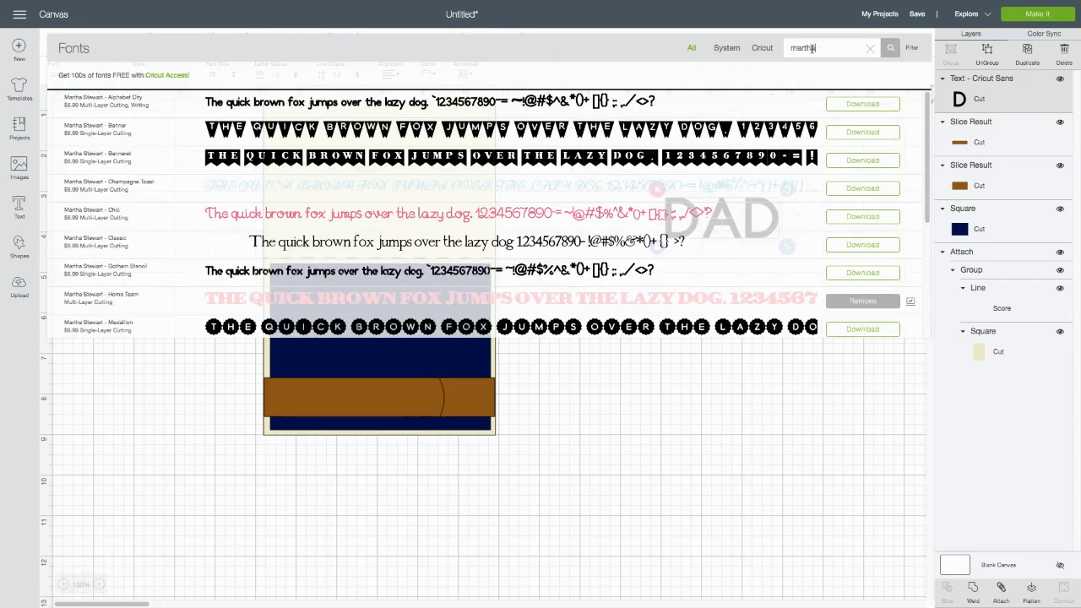
pyautogui.click(498, 302)
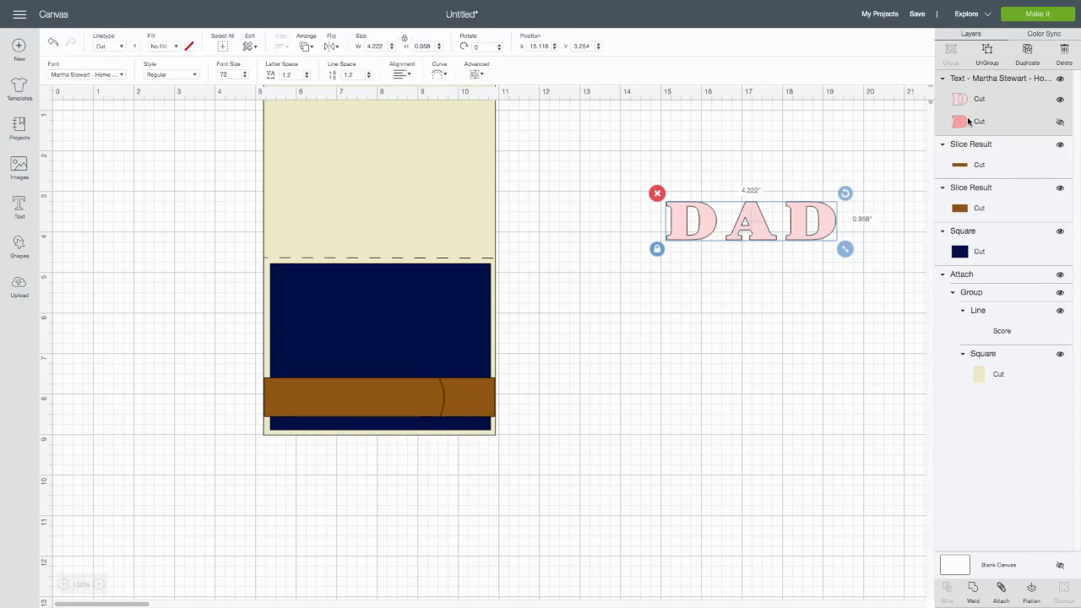
# Show the hidden darker pink backing layer of the DAD text and move the text down to about X 15.076, Y 5.341
pyautogui.click(1060, 123)
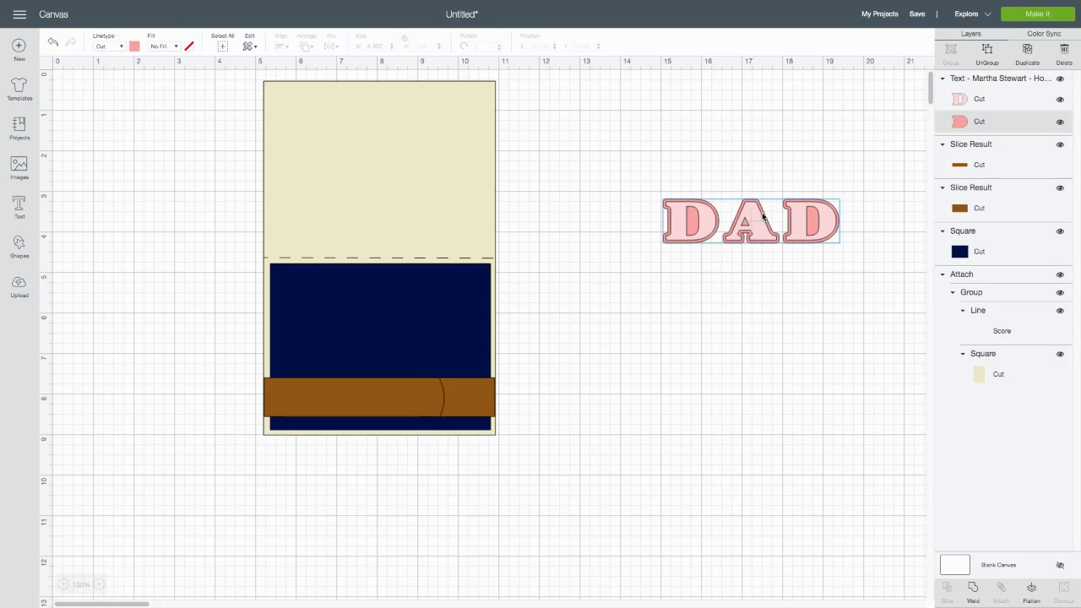
pyautogui.moveTo(755, 228); pyautogui.dragTo(780, 303)
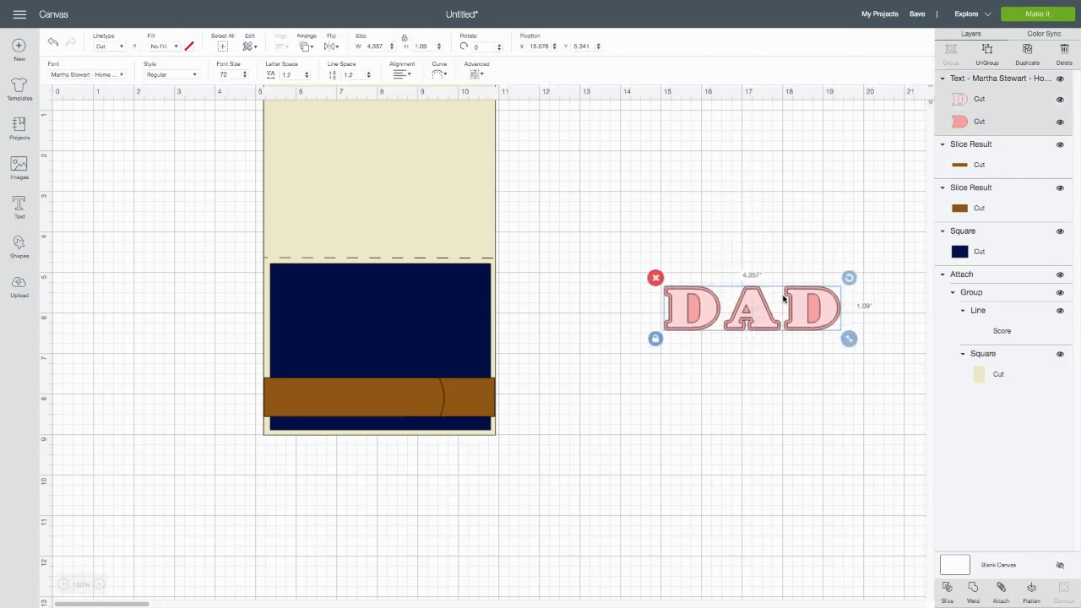
pyautogui.click(697, 272)
# Ungroup the DAD text's two layers and move the light pink letters above the backing to about X 14.586, Y 1.657
pyautogui.moveTo(647, 272); pyautogui.dragTo(867, 362)
pyautogui.click(988, 53)
pyautogui.moveTo(760, 312); pyautogui.dragTo(741, 160)
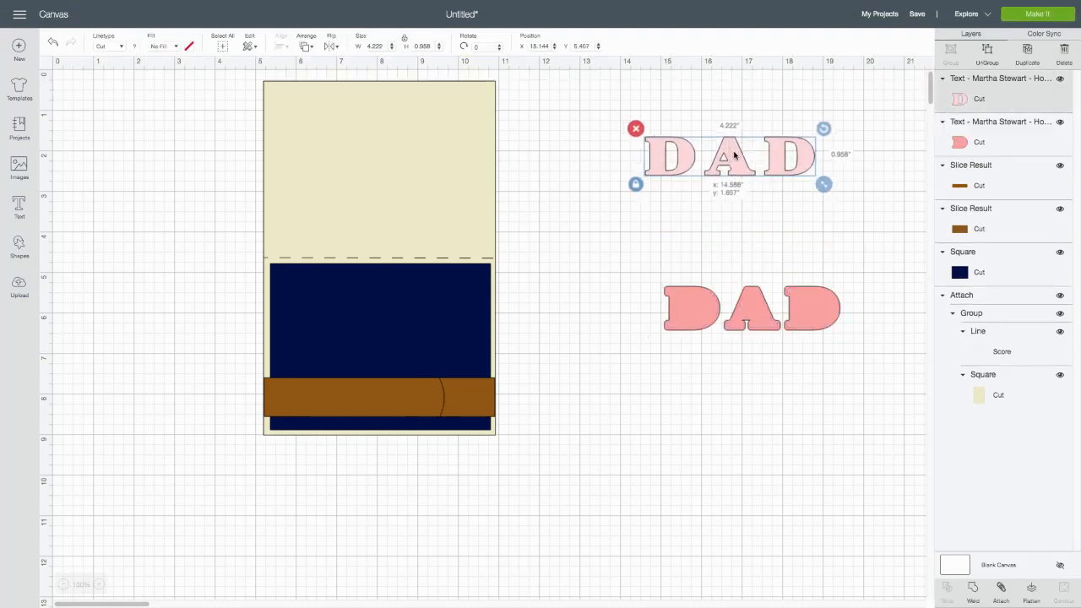
# Recolor the DAD backing layer brown and the light pink front letters golden yellow
pyautogui.click(760, 320)
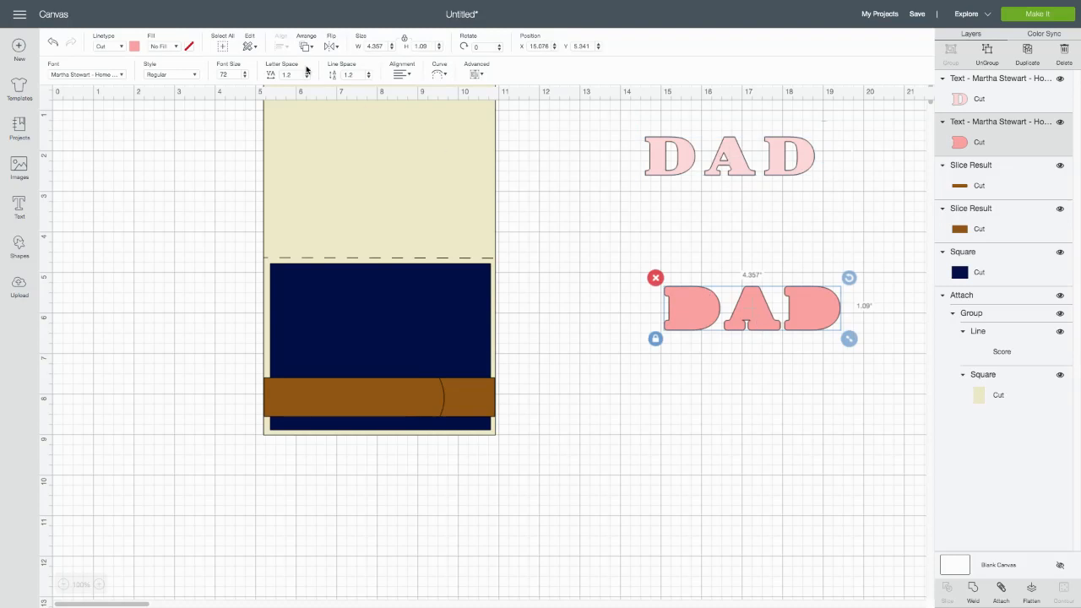
pyautogui.click(134, 47)
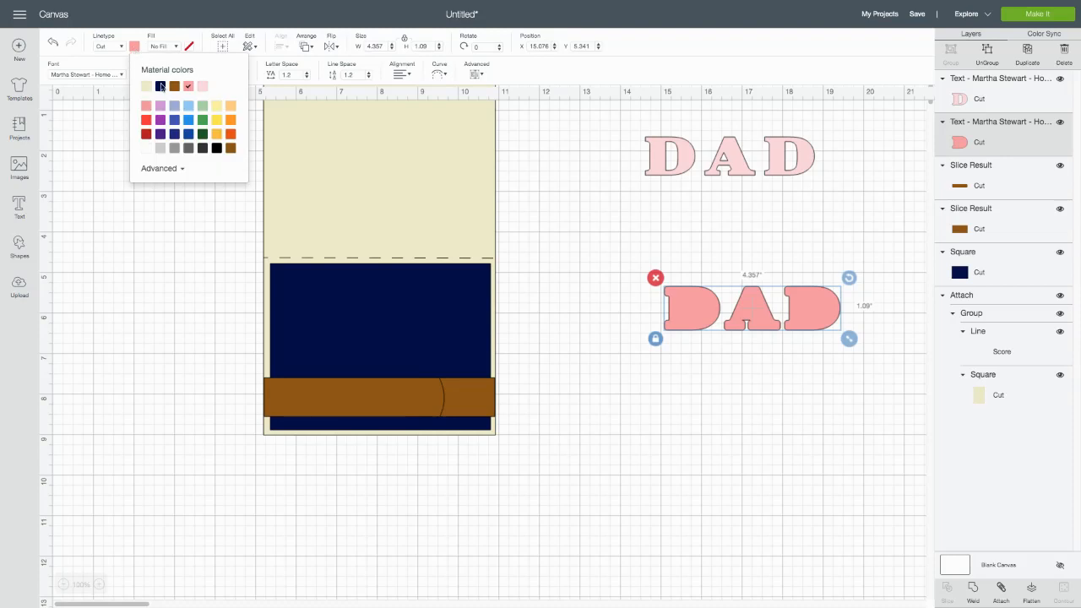
pyautogui.click(230, 149)
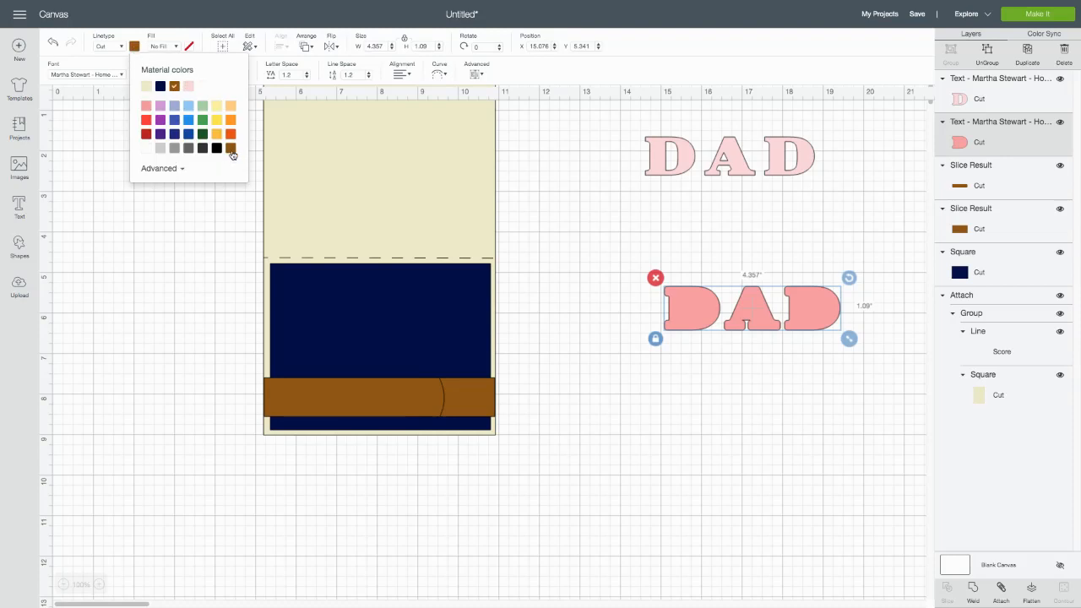
pyautogui.click(656, 169)
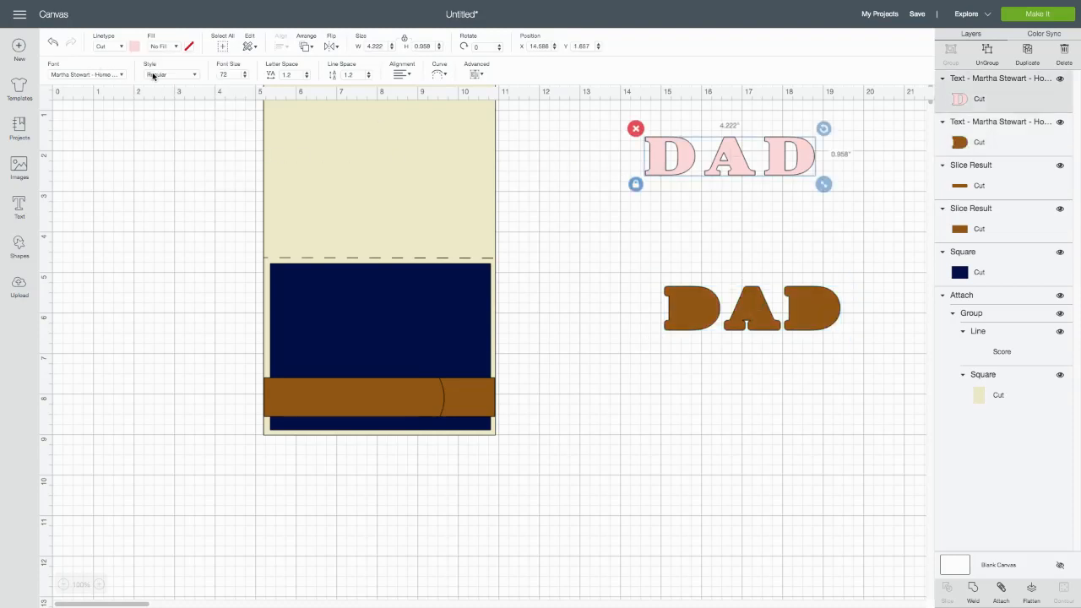
pyautogui.click(119, 47)
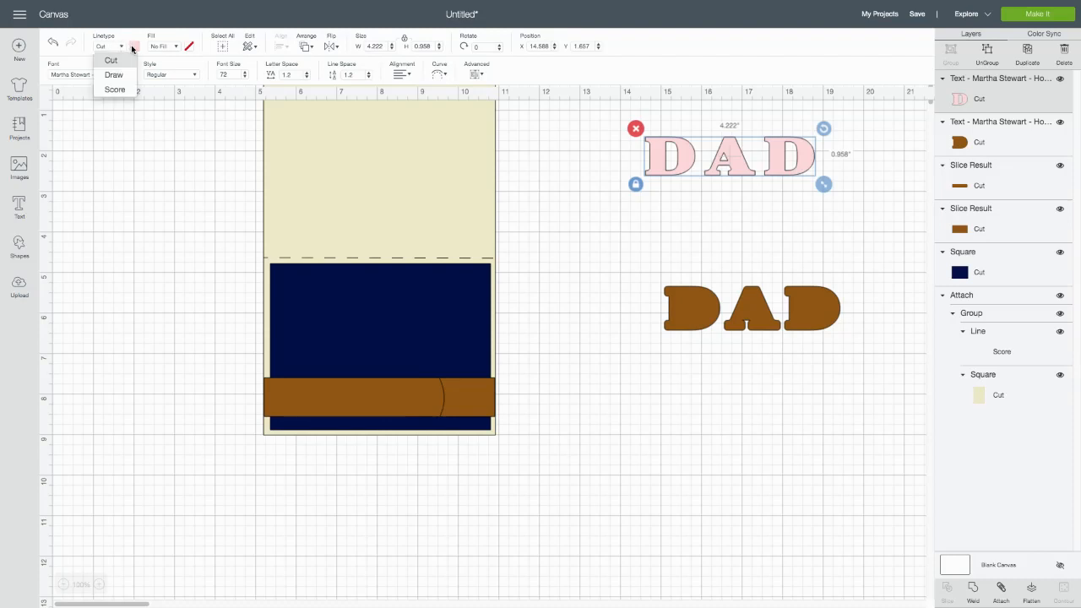
pyautogui.click(133, 47)
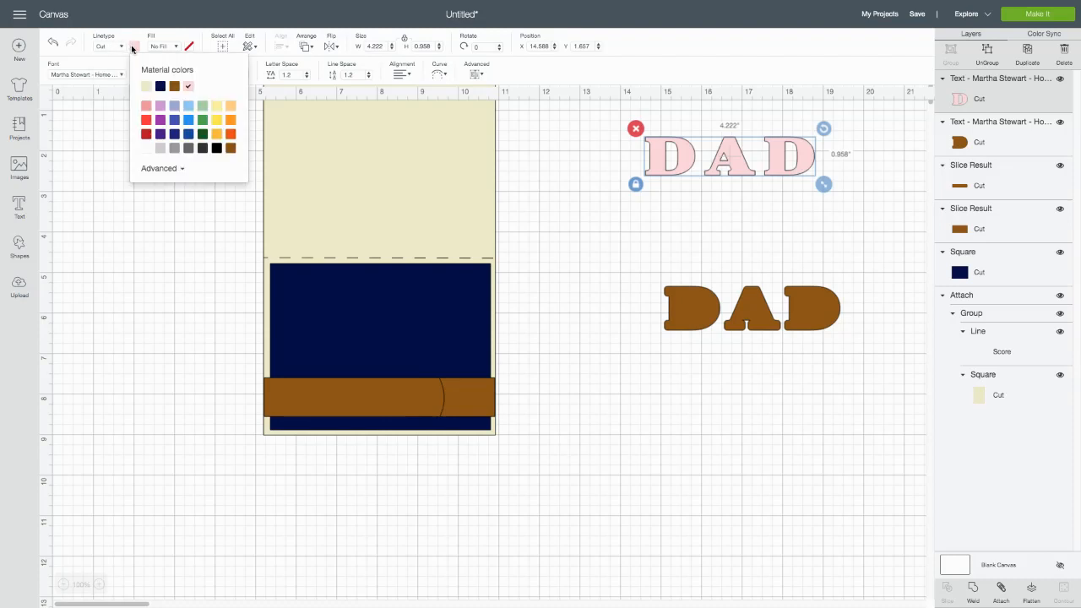
pyautogui.click(217, 138)
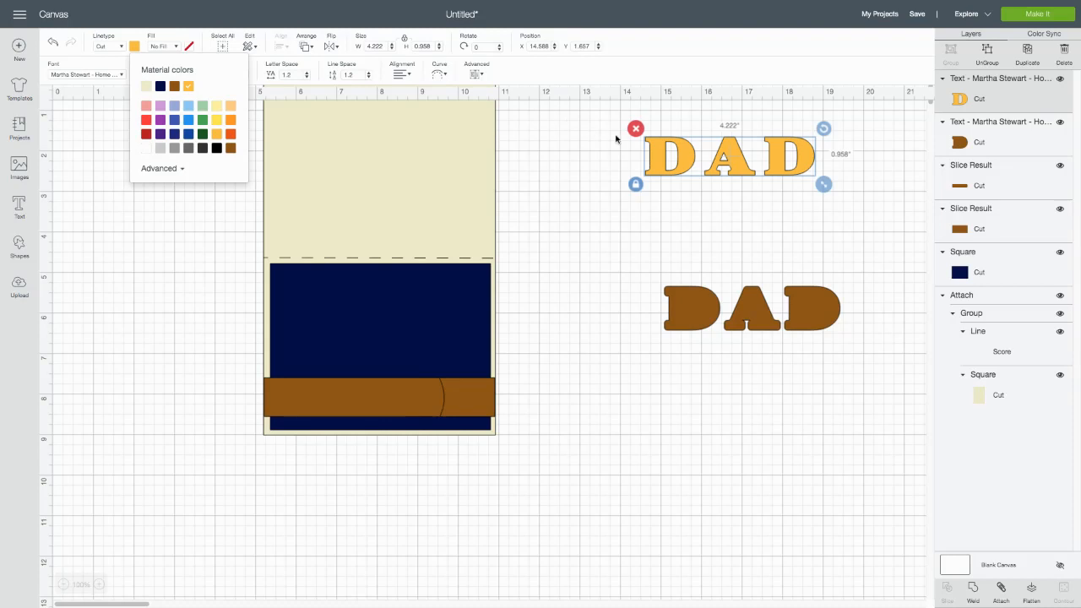
# Place the yellow DAD letters over the brown backing and group both layers
pyautogui.moveTo(654, 163); pyautogui.dragTo(677, 316)
pyautogui.moveTo(607, 236); pyautogui.dragTo(877, 386)
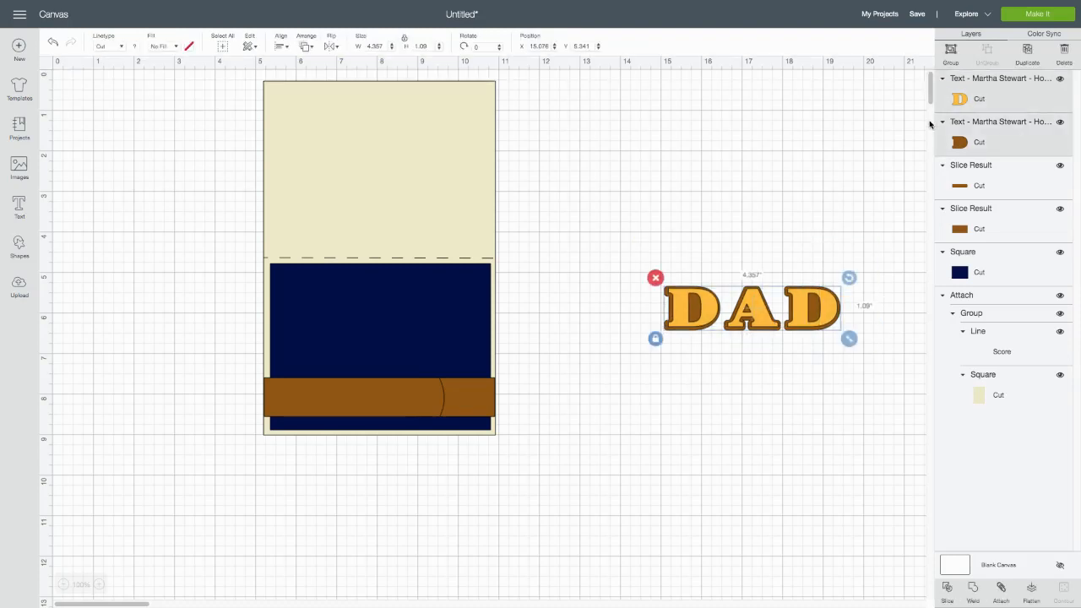
pyautogui.click(951, 51)
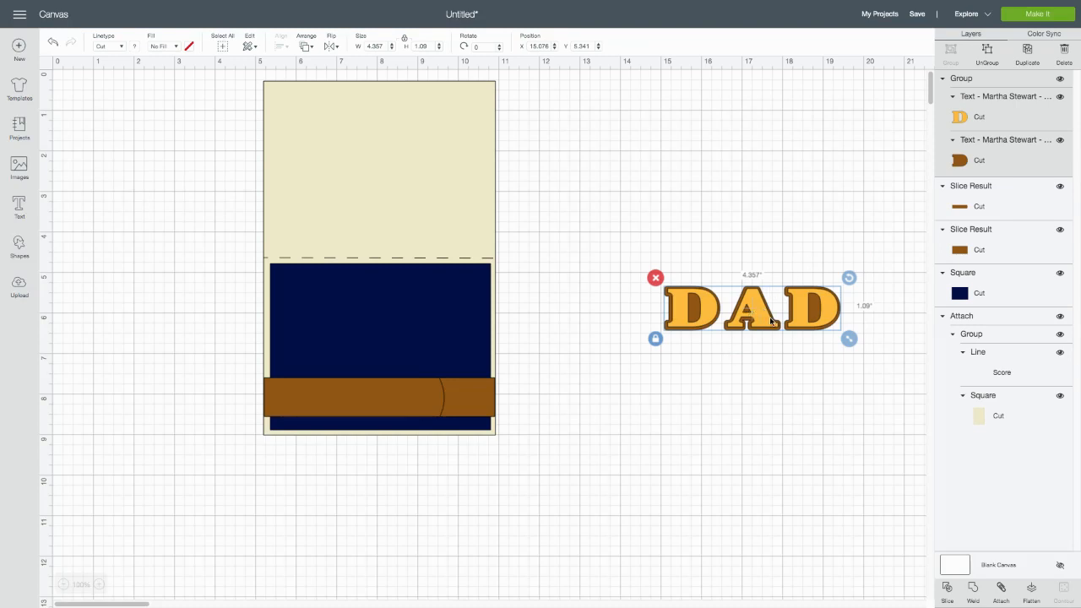
# Place the grouped DAD title on the upper part of the navy panel at about X 5.812, Y 4.979
pyautogui.moveTo(769, 325); pyautogui.dragTo(392, 309)
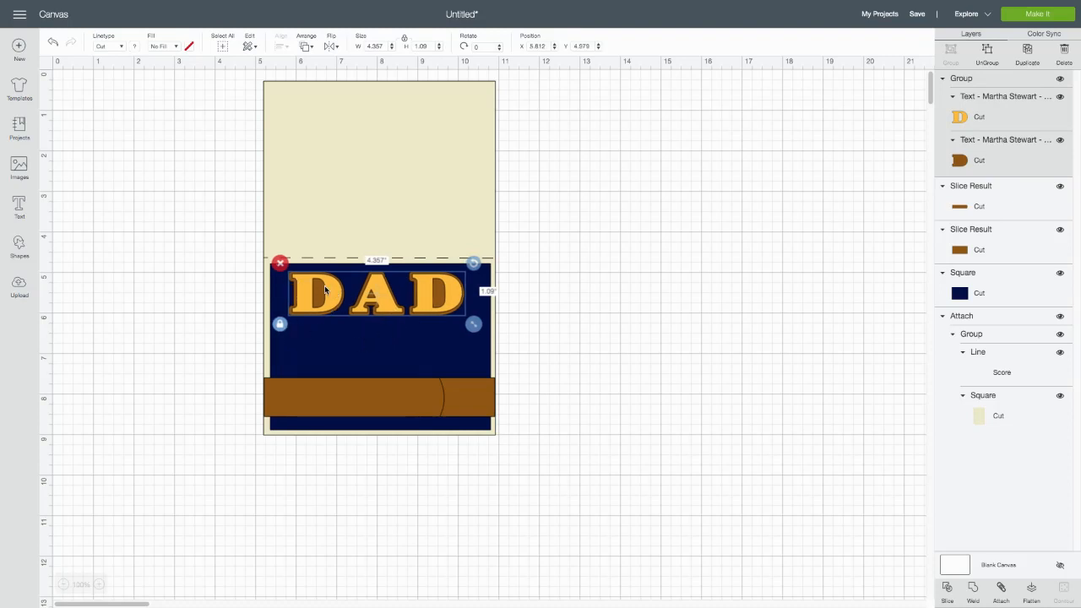
pyautogui.click(318, 341)
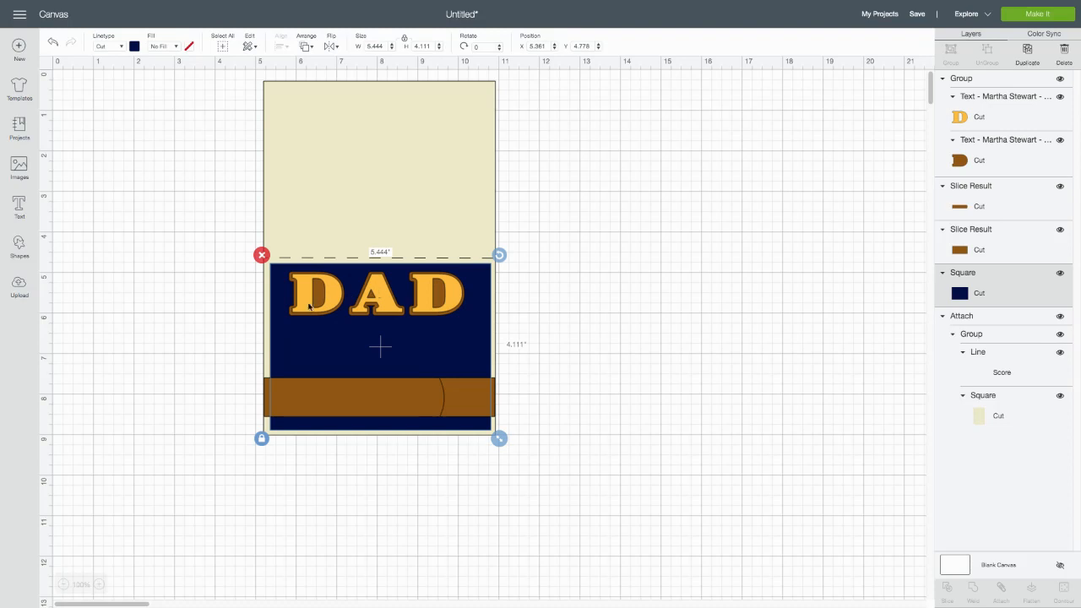
pyautogui.click(634, 328)
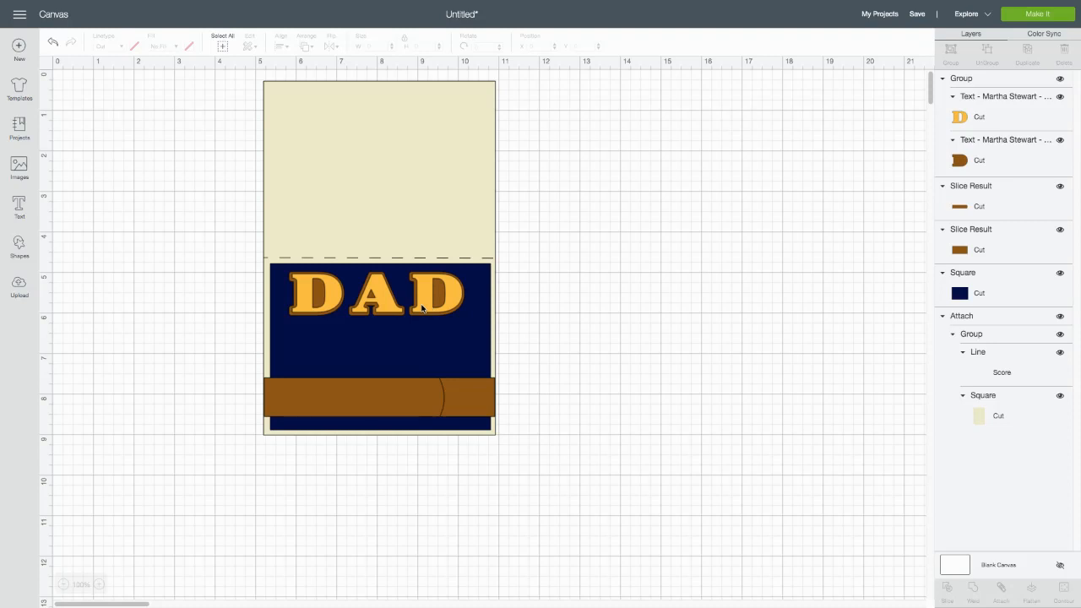
# Unlock the DAD title's proportions and stretch it taller to about 4.427 by 1.882 in
pyautogui.click(307, 307)
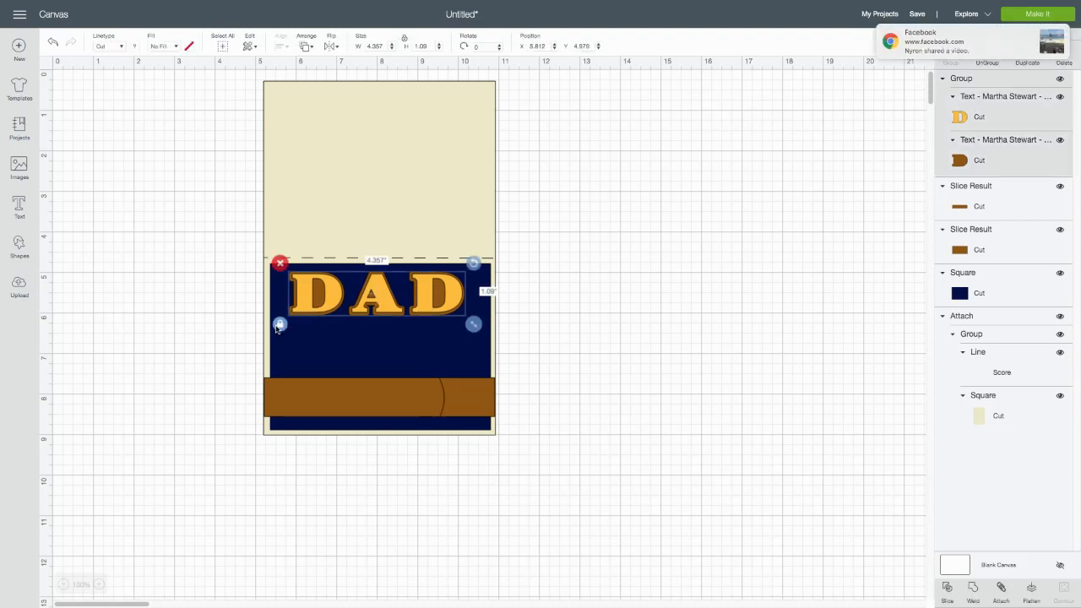
pyautogui.moveTo(473, 324); pyautogui.dragTo(476, 357)
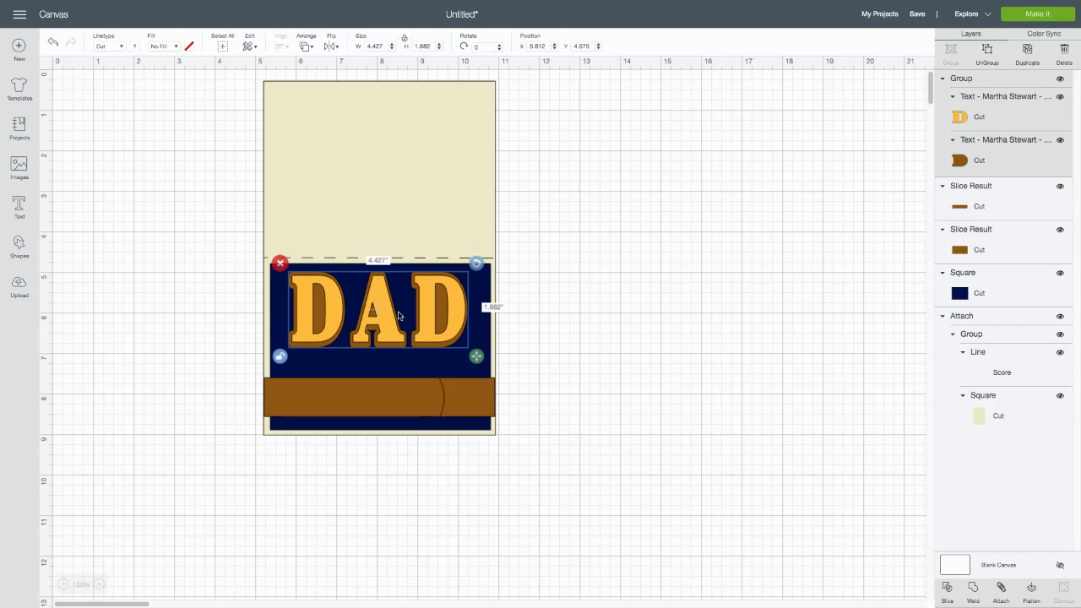
pyautogui.click(369, 369)
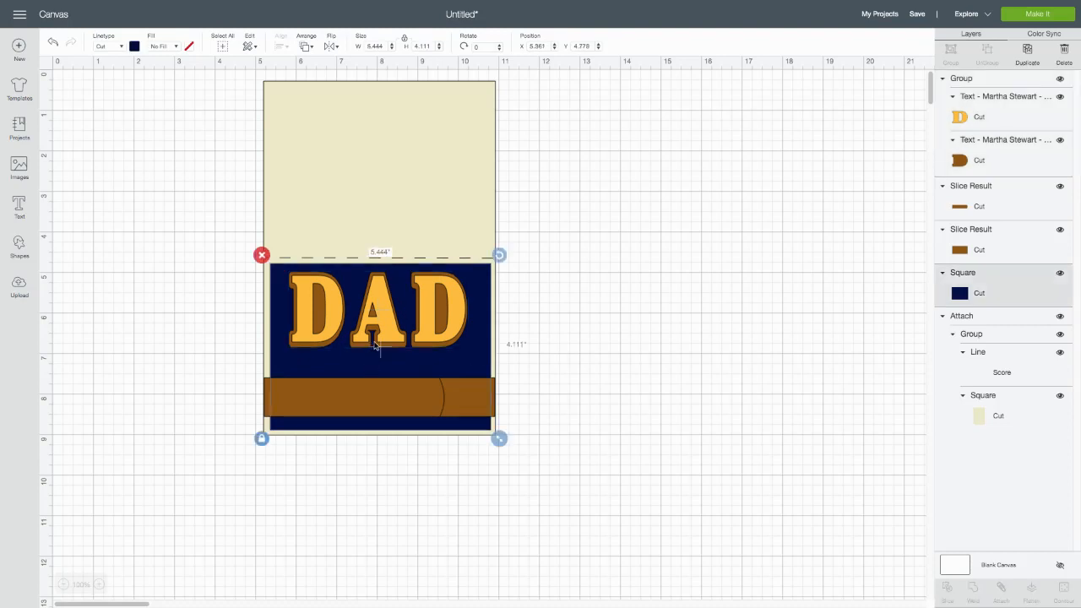
pyautogui.click(579, 372)
# Move the DAD title off the card to about X 13.785, Y 4.479 and ungroup its two layers
pyautogui.moveTo(380, 303); pyautogui.dragTo(716, 289)
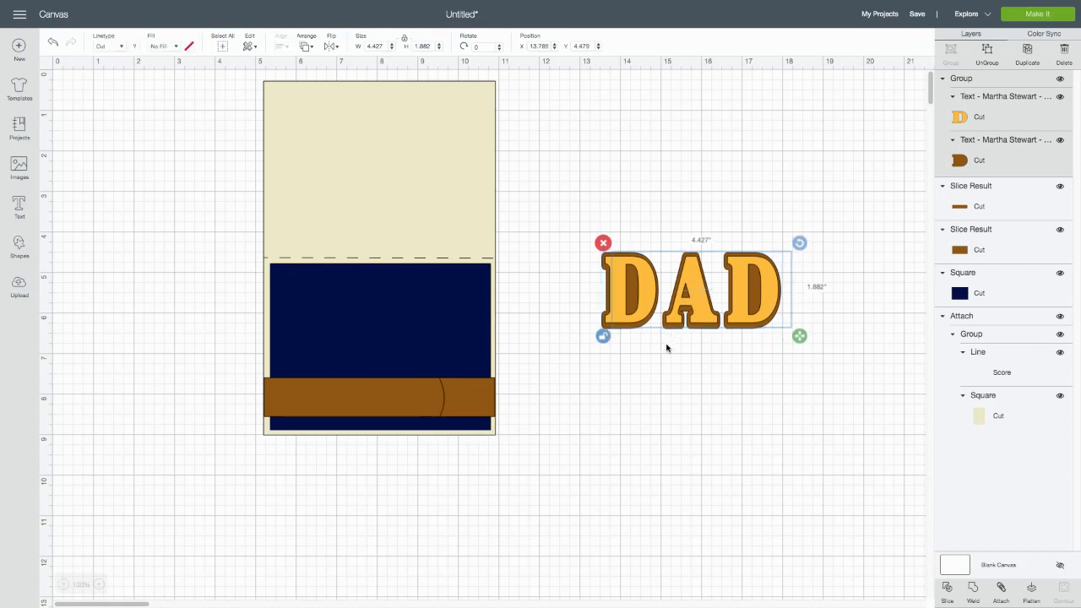
pyautogui.click(641, 392)
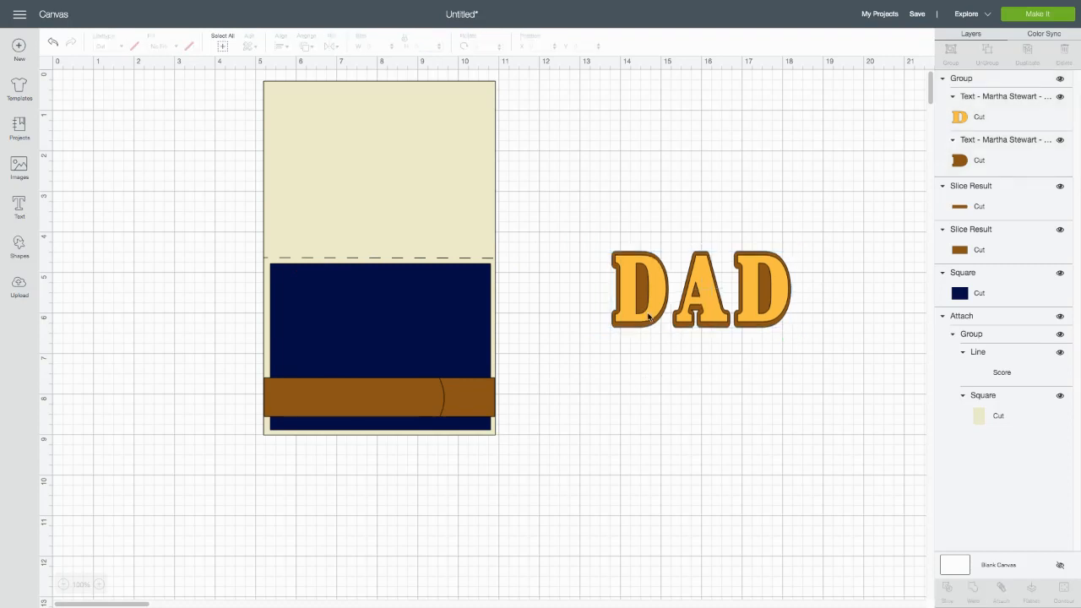
pyautogui.moveTo(596, 219); pyautogui.dragTo(840, 350)
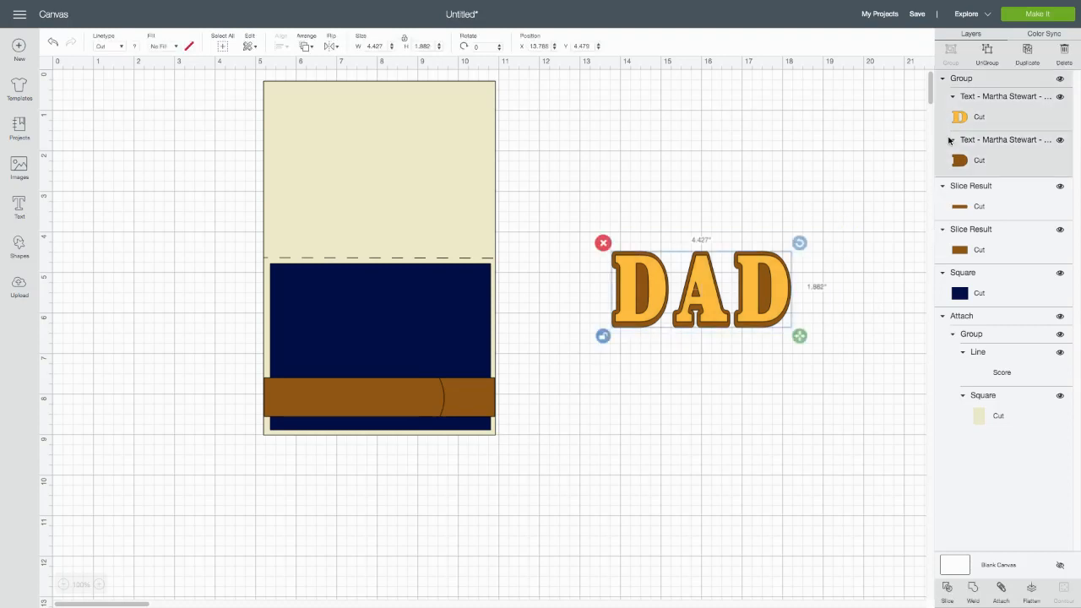
pyautogui.click(988, 53)
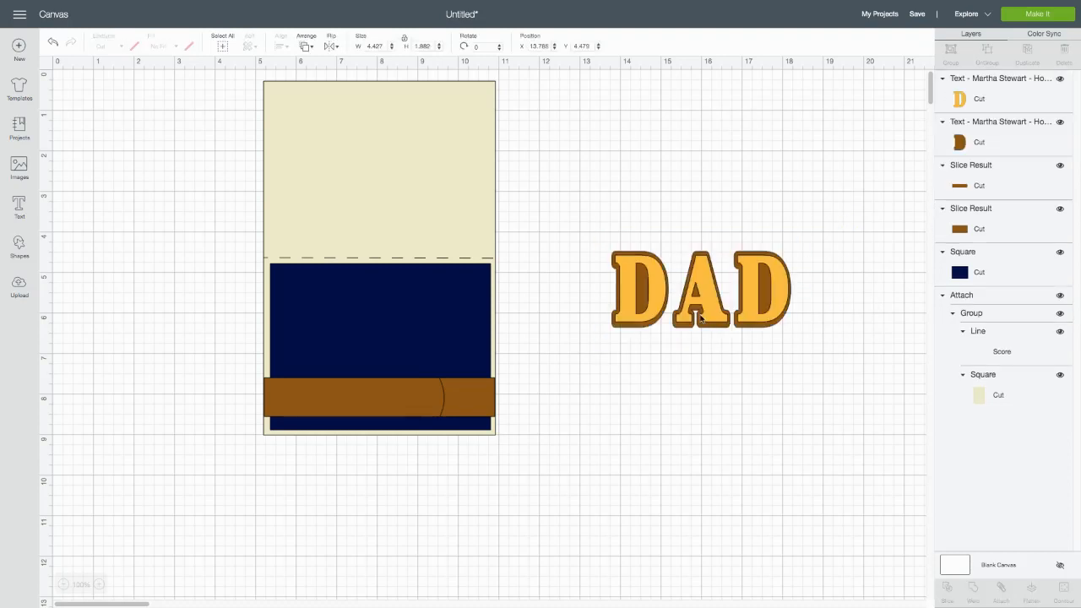
# Place the brown DAD backing on the navy panel and layer the yellow letters over it at about X 5.881, Y 5.278
pyautogui.moveTo(706, 253); pyautogui.dragTo(687, 128)
pyautogui.moveTo(704, 315); pyautogui.dragTo(382, 339)
pyautogui.click(646, 342)
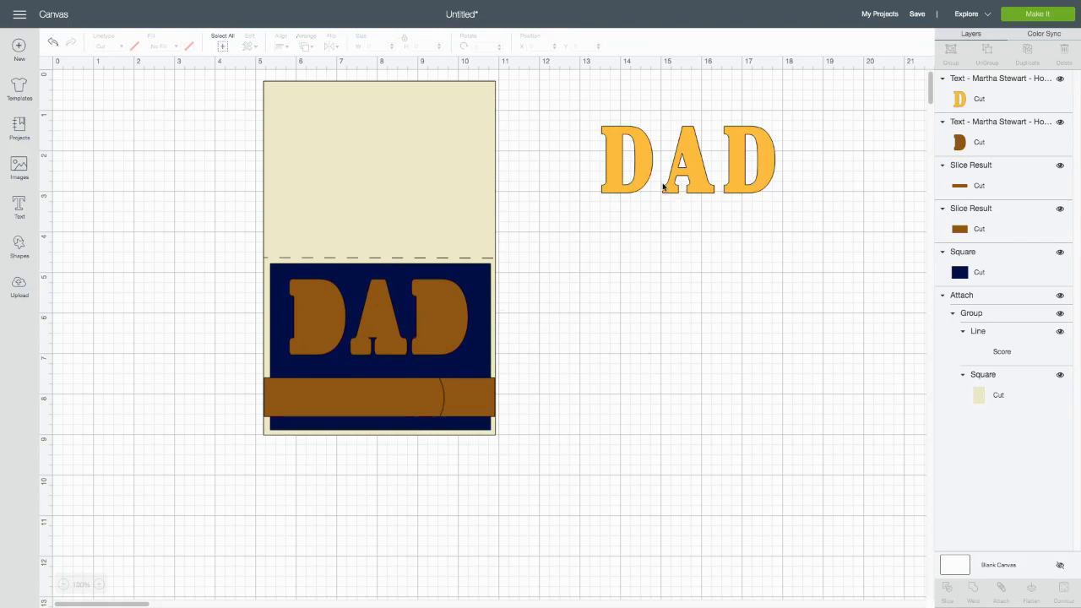
pyautogui.moveTo(641, 181); pyautogui.dragTo(321, 343)
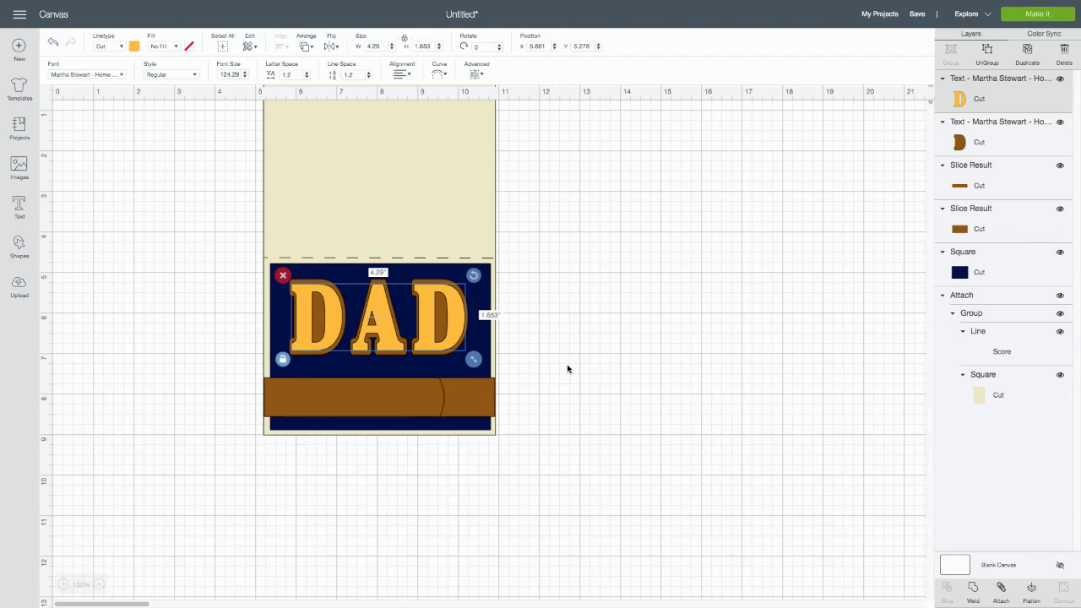
# Move the yellow letters and brown backing off the card to separate spots, and attach the yellow DAD letters
pyautogui.moveTo(423, 341); pyautogui.dragTo(737, 347)
pyautogui.moveTo(452, 308); pyautogui.dragTo(758, 244)
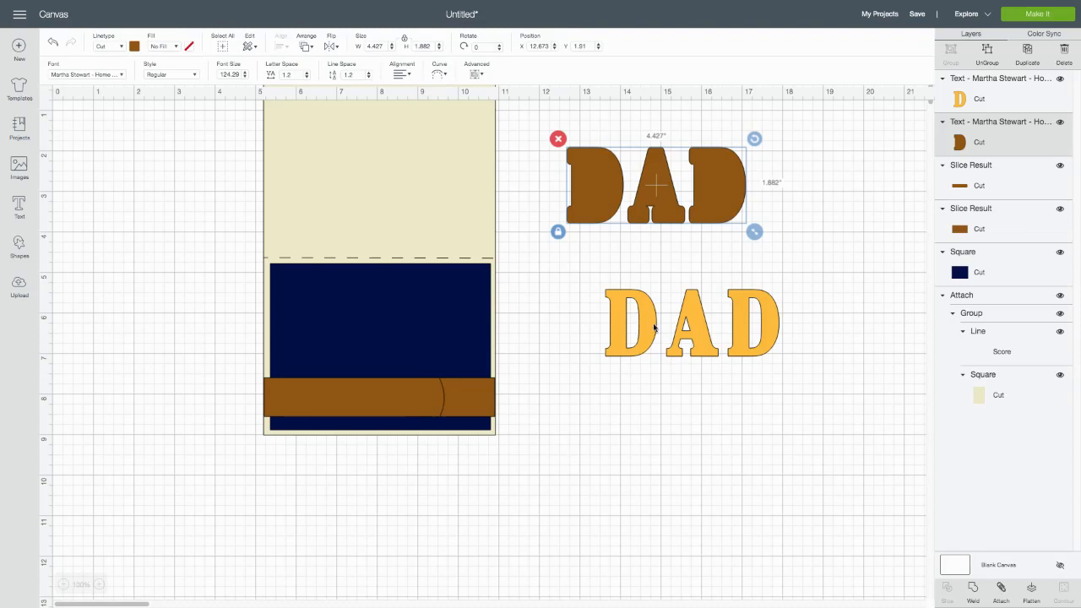
pyautogui.click(570, 278)
pyautogui.moveTo(570, 278); pyautogui.dragTo(798, 385)
pyautogui.click(1000, 587)
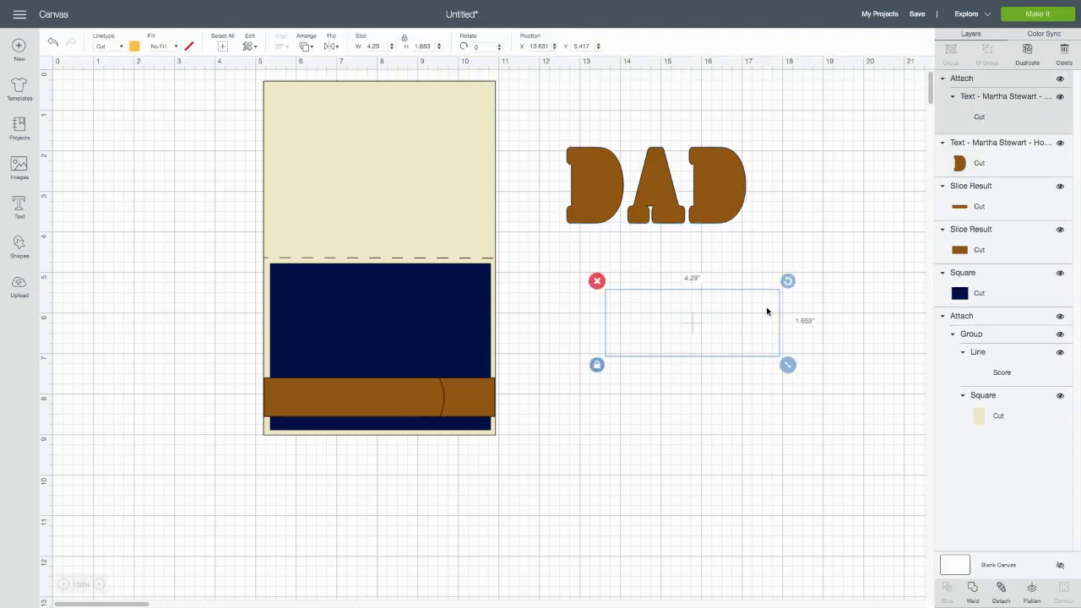
# Attach the brown DAD backing's letters and place the backing on the navy panel at about X 5.798, Y 5.132
pyautogui.click(629, 255)
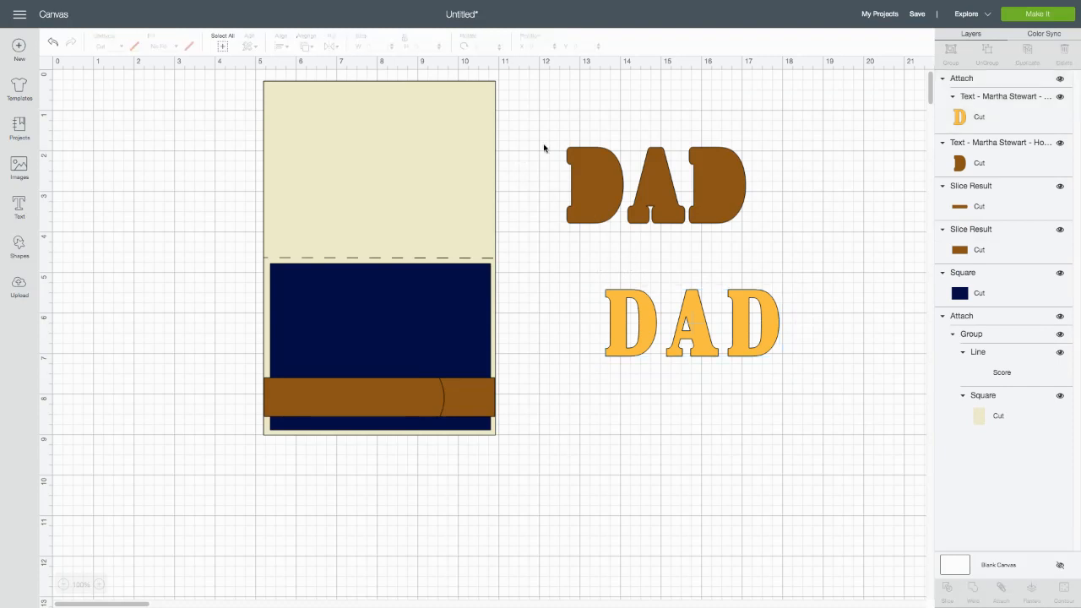
pyautogui.moveTo(544, 132); pyautogui.dragTo(788, 257)
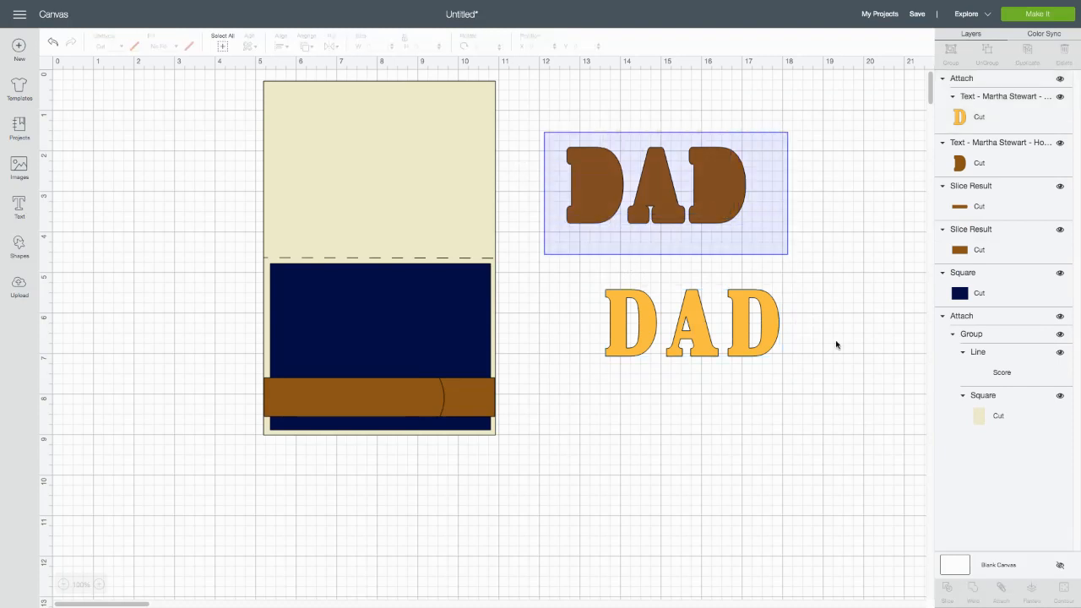
pyautogui.click(1001, 589)
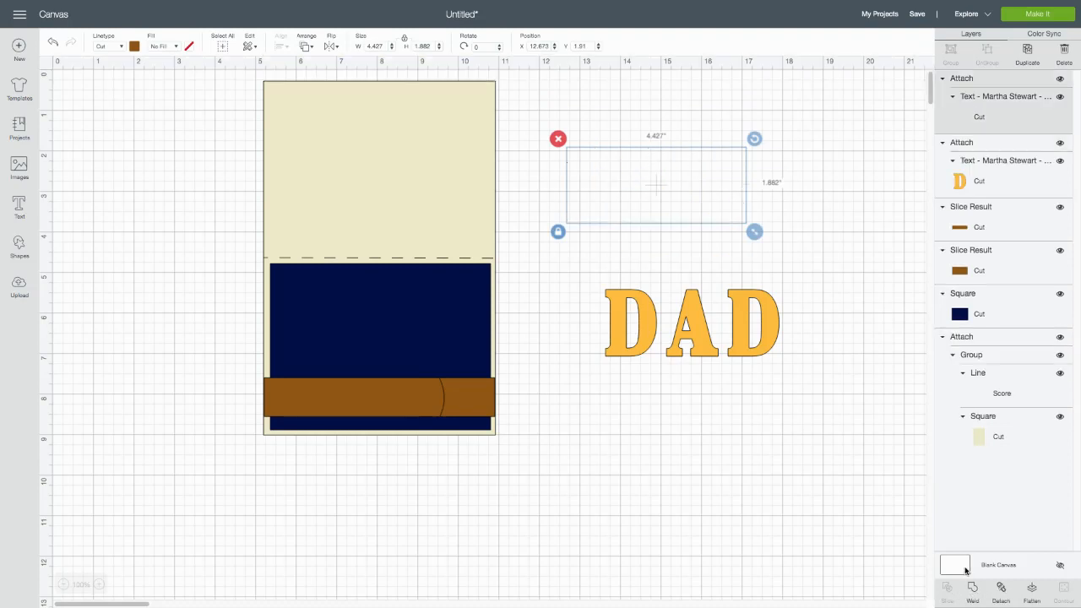
pyautogui.moveTo(605, 190); pyautogui.dragTo(328, 326)
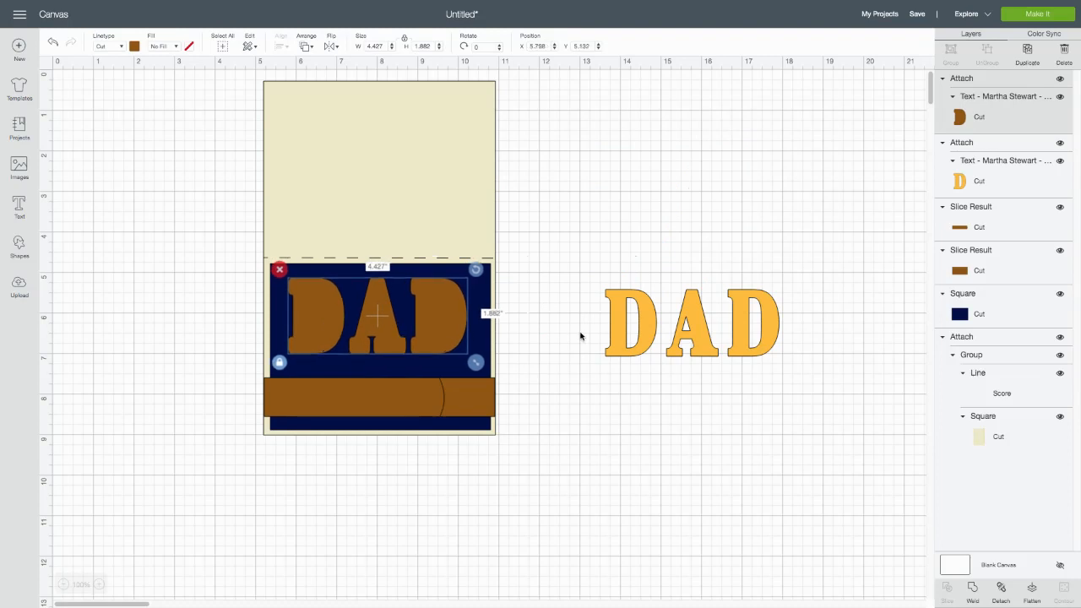
# Bring the yellow DAD letters forward and place them centred over the brown backing on the navy panel
pyautogui.moveTo(616, 339); pyautogui.dragTo(449, 334)
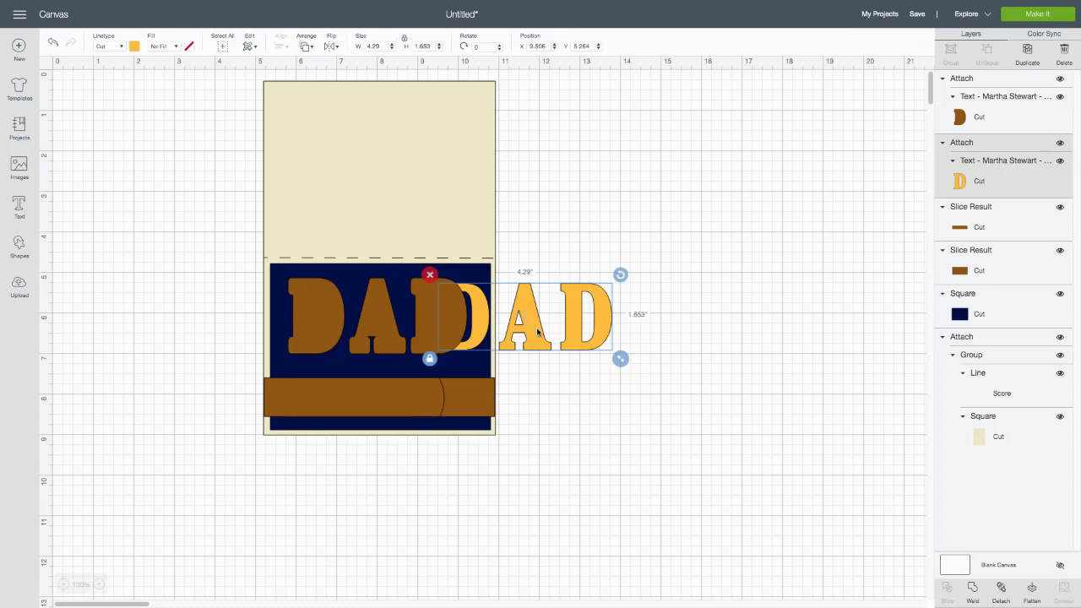
pyautogui.click(306, 47)
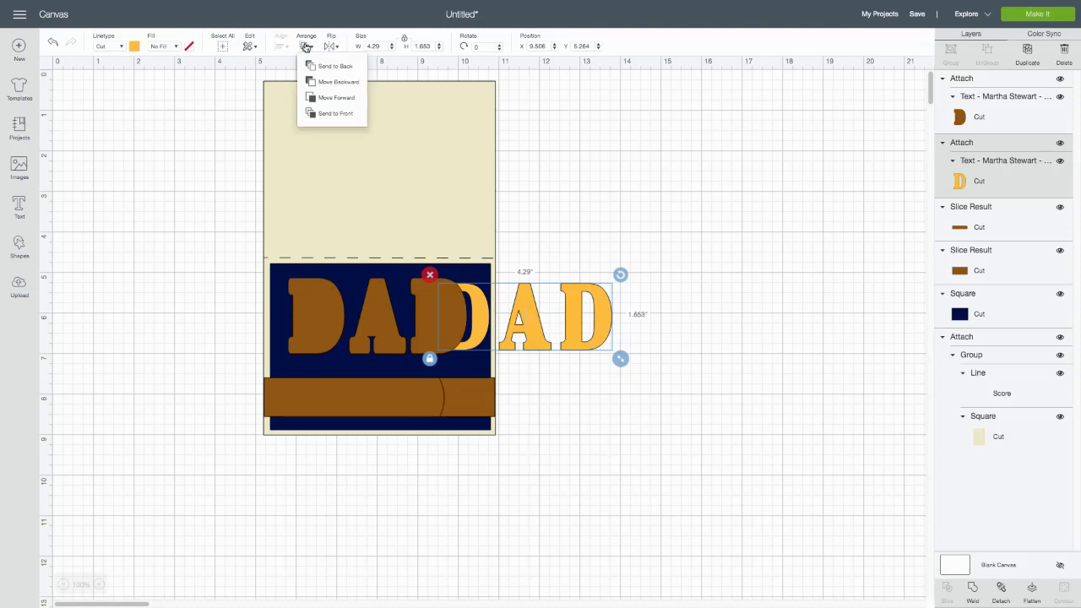
pyautogui.click(332, 98)
pyautogui.moveTo(528, 339); pyautogui.dragTo(378, 335)
pyautogui.click(563, 509)
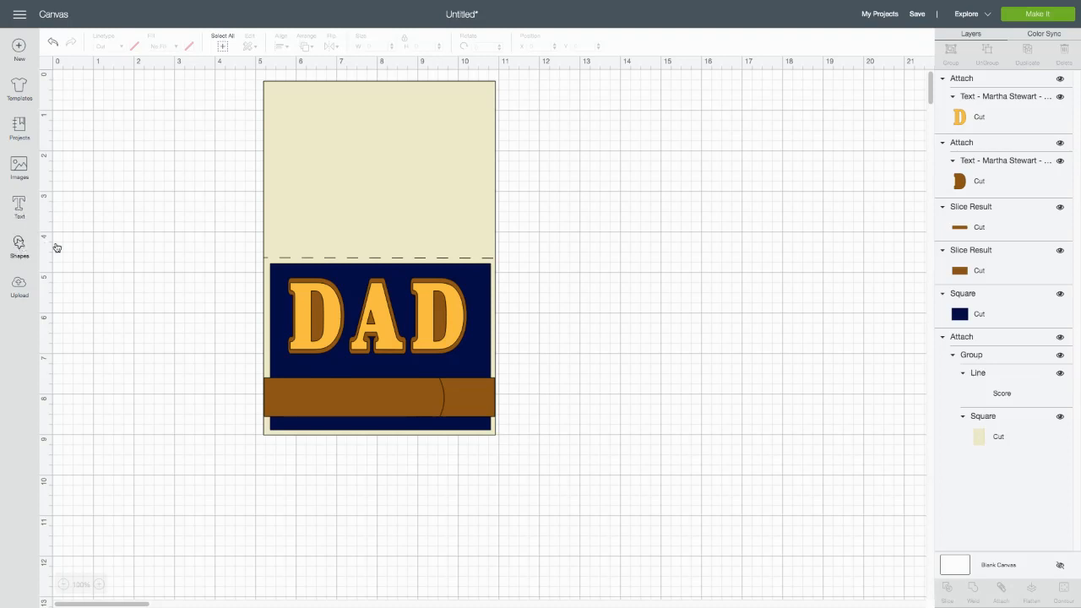
# Add a square, resize it to about 1.639 by 1.347 in, and move it off the card to about X 16, Y 5.028
pyautogui.click(25, 246)
pyautogui.click(67, 169)
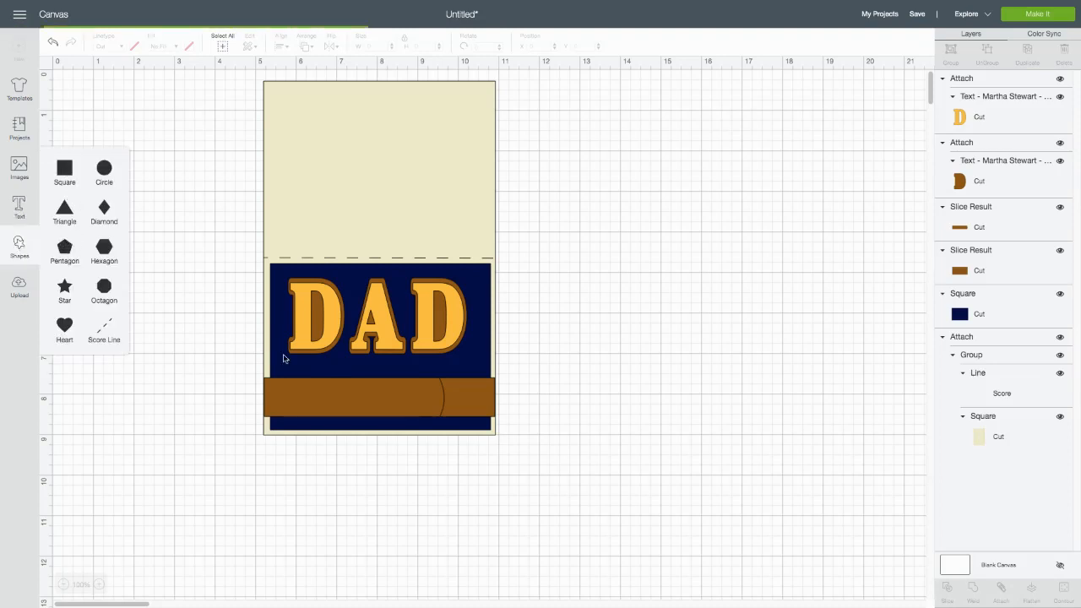
pyautogui.moveTo(381, 409)
pyautogui.mouseDown()
pyautogui.moveTo(336, 360)
pyautogui.moveTo(320, 315)
pyautogui.moveTo(328, 353)
pyautogui.moveTo(394, 416)
pyautogui.mouseUp()
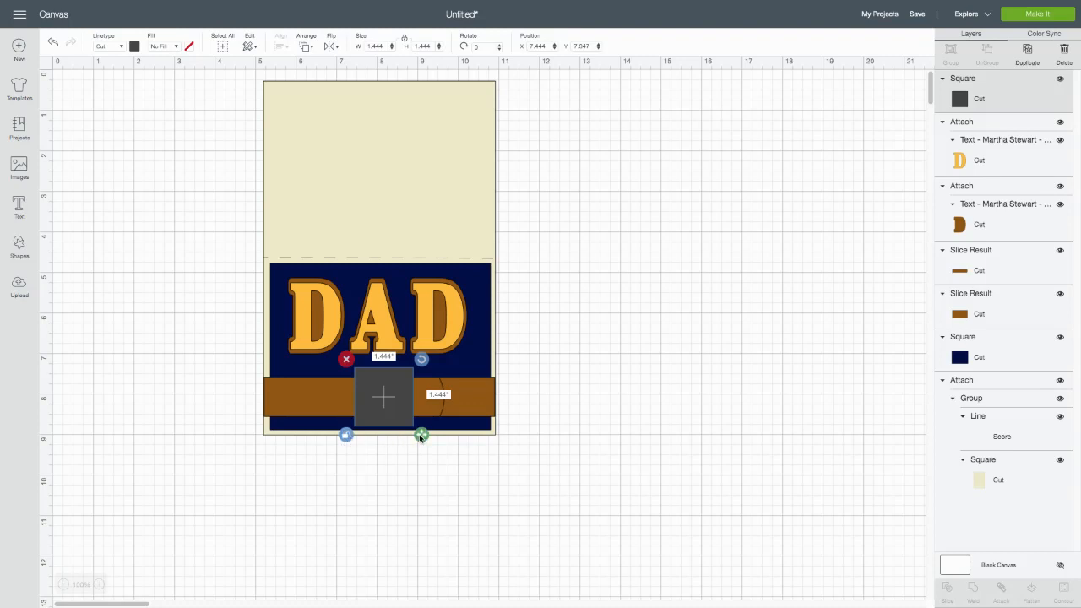
pyautogui.moveTo(422, 435); pyautogui.dragTo(428, 429)
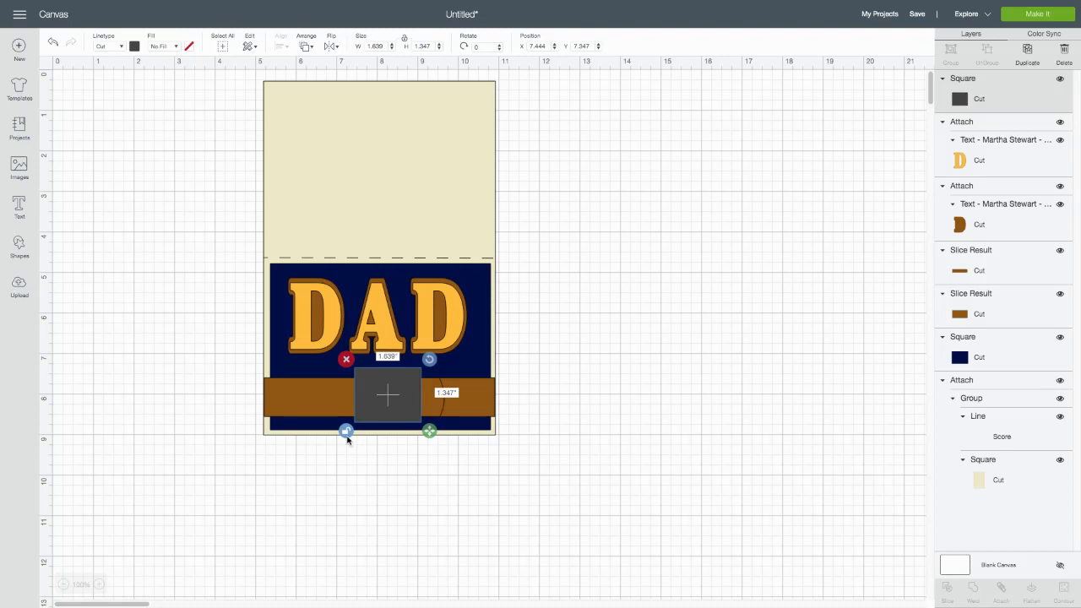
pyautogui.moveTo(379, 410); pyautogui.dragTo(719, 316)
pyautogui.click(706, 410)
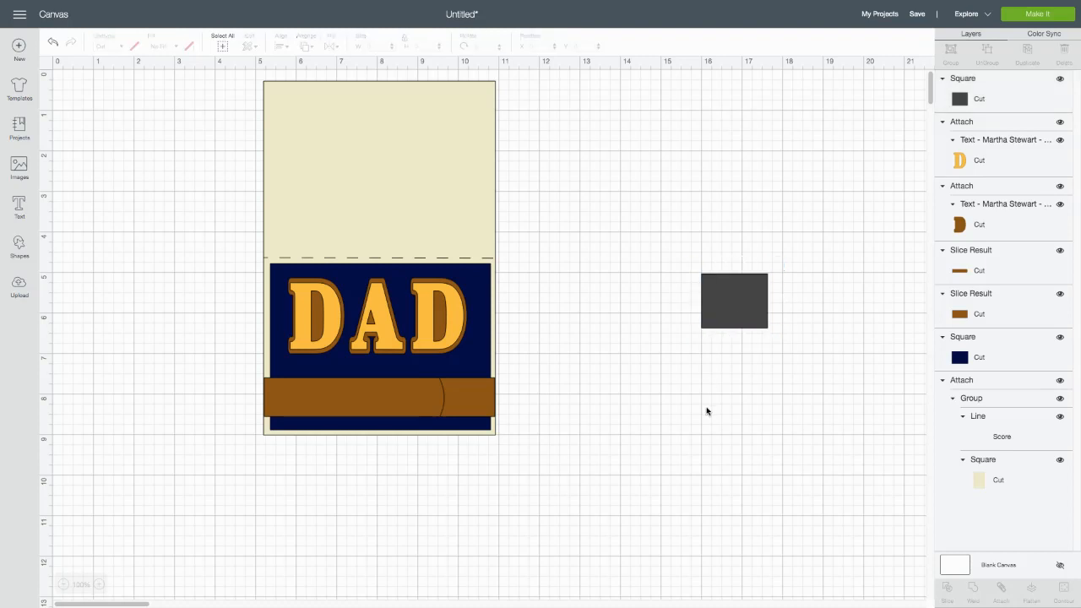
# Recolour the dark grey rectangle beside the card to the yellow-orange of the DAD letters
pyautogui.click(728, 315)
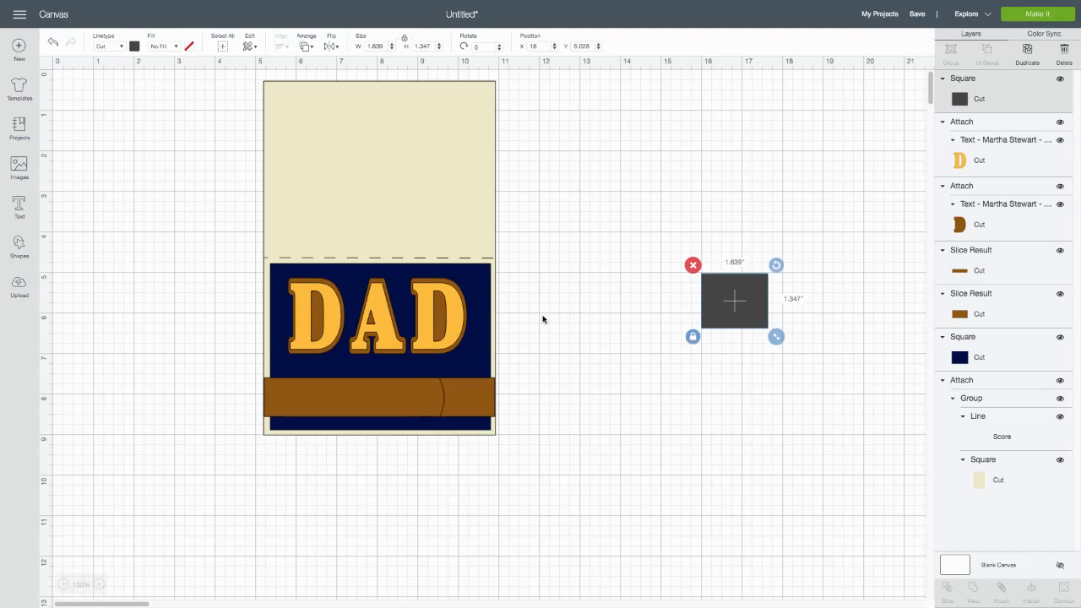
pyautogui.click(134, 46)
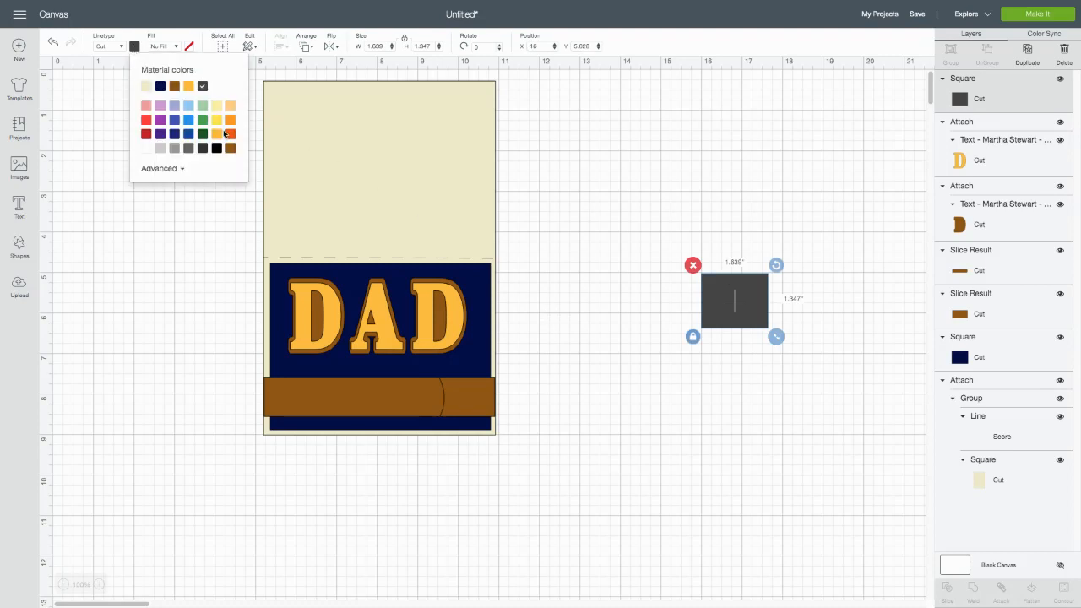
pyautogui.click(217, 133)
pyautogui.click(630, 402)
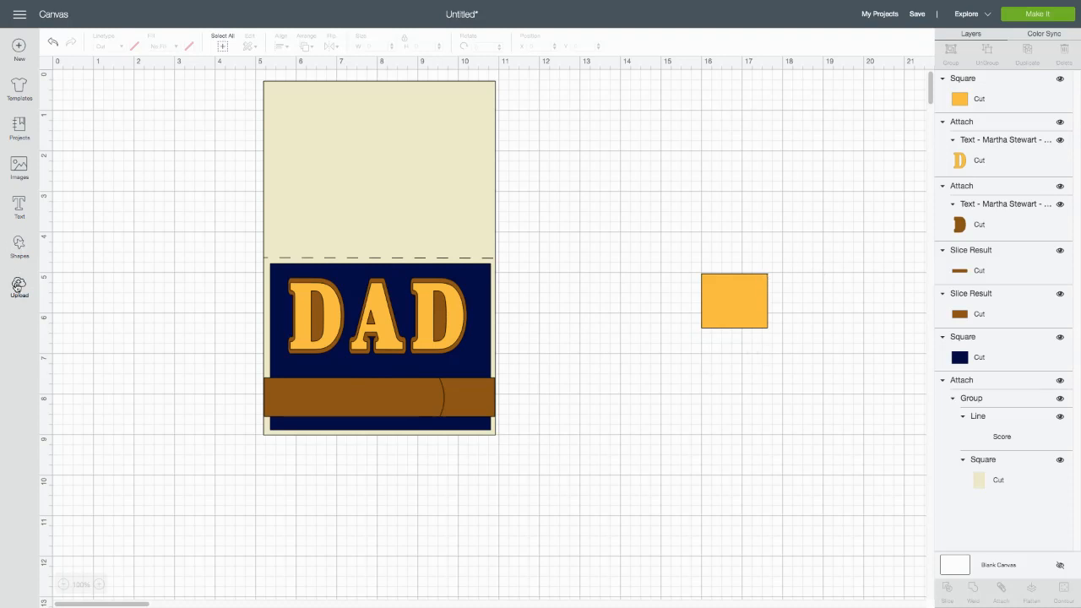
# Add a circle over the yellow rectangle so its curve crosses the rectangle's right end, and slice the two shapes
pyautogui.click(18, 246)
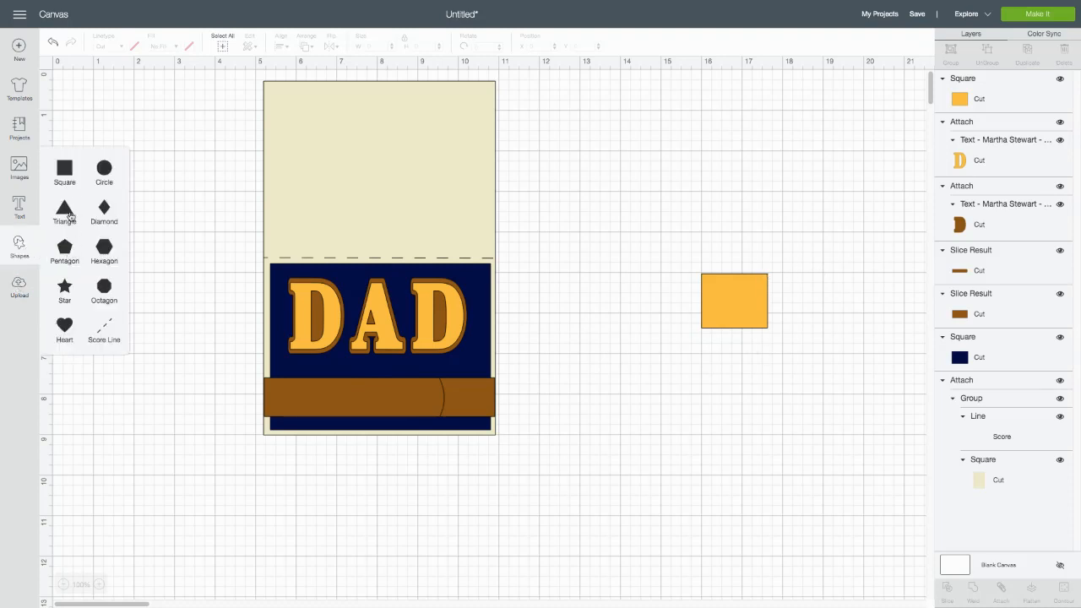
pyautogui.click(105, 169)
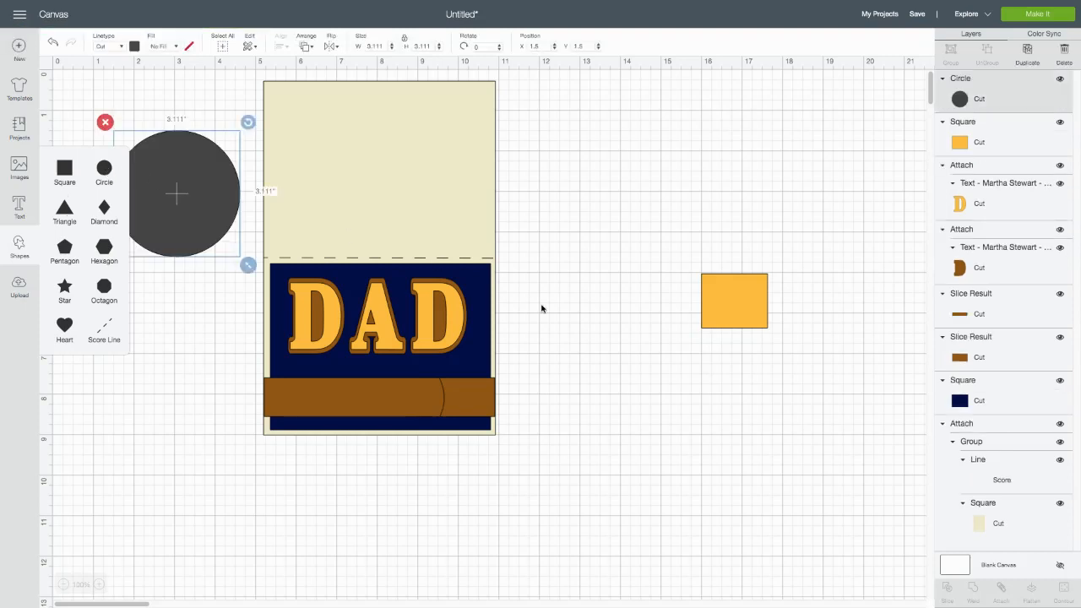
pyautogui.moveTo(428, 228); pyautogui.dragTo(737, 298)
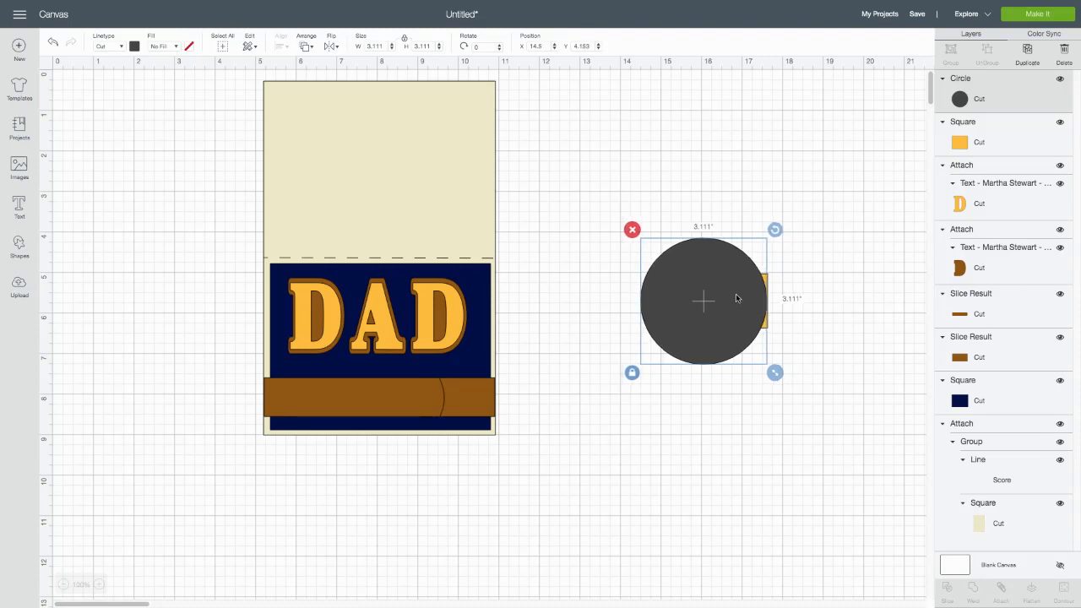
pyautogui.click(702, 435)
pyautogui.moveTo(598, 214); pyautogui.dragTo(802, 411)
pyautogui.click(947, 589)
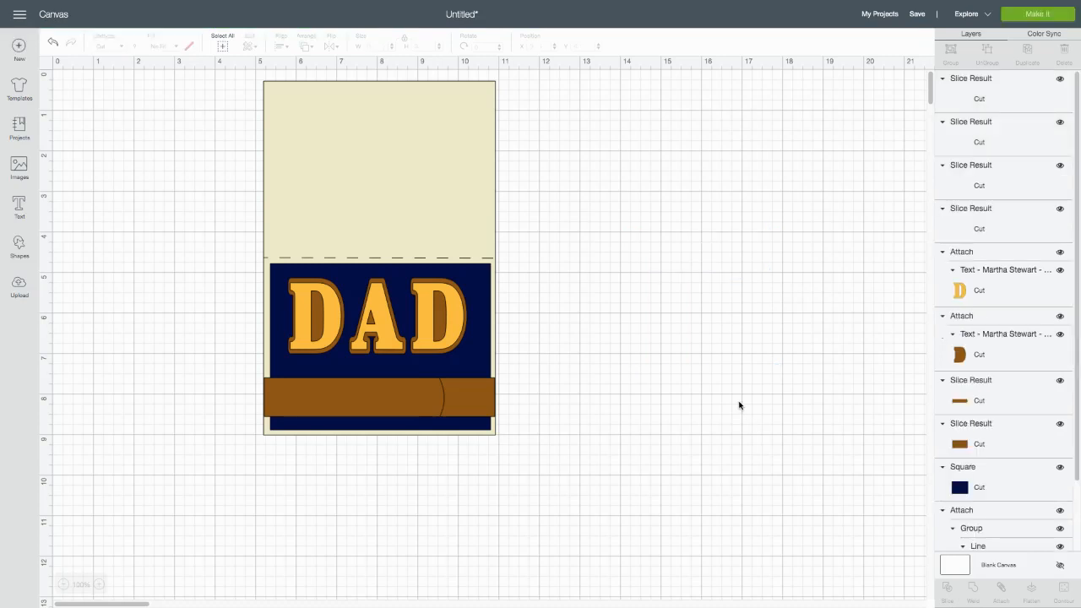
# Separate the slice results and delete the grey pieces and thin yellow sliver, keeping the yellow piece with the curved end
pyautogui.moveTo(668, 273); pyautogui.dragTo(641, 215)
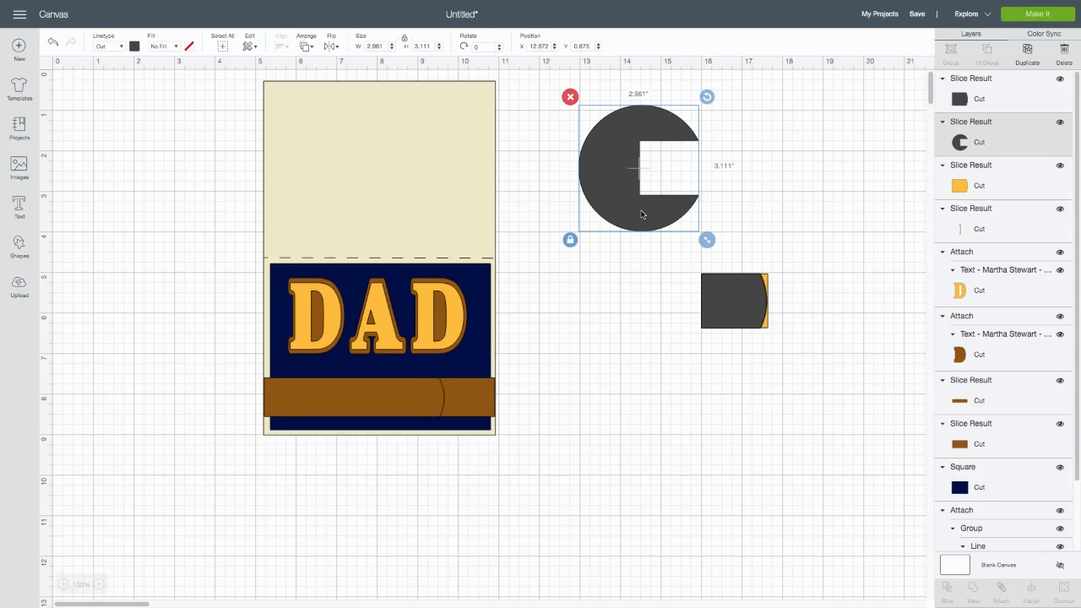
pyautogui.moveTo(711, 318); pyautogui.dragTo(647, 188)
pyautogui.moveTo(731, 313); pyautogui.dragTo(685, 351)
pyautogui.moveTo(766, 321); pyautogui.dragTo(728, 176)
pyautogui.moveTo(546, 97); pyautogui.dragTo(790, 249)
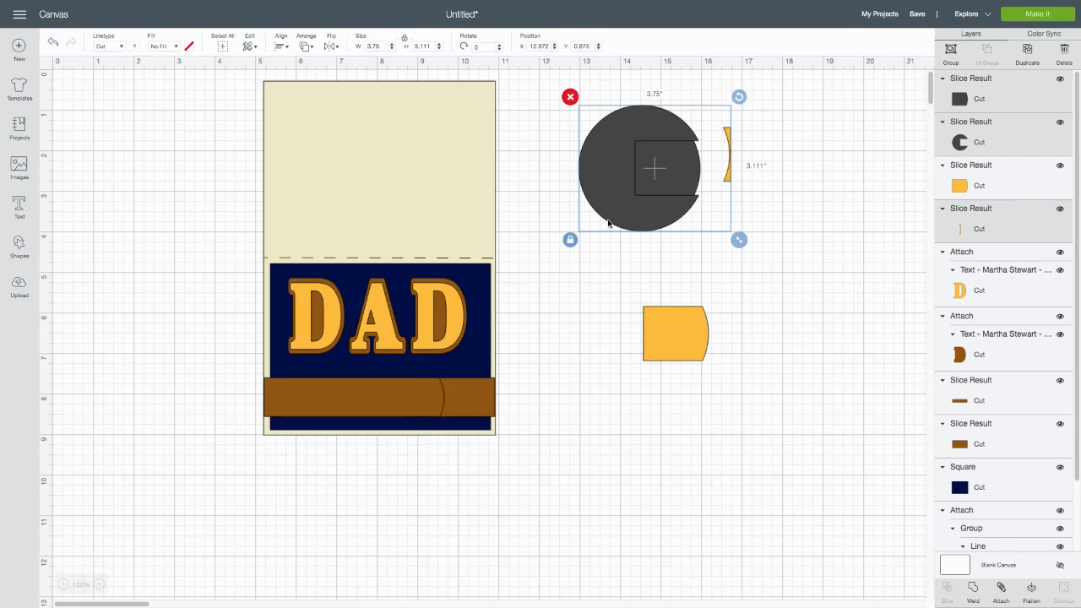
pyautogui.press('Delete')
# Duplicate the curved yellow piece, then shrink the copy and centre it inside the original to leave an even border
pyautogui.moveTo(668, 340); pyautogui.dragTo(713, 311)
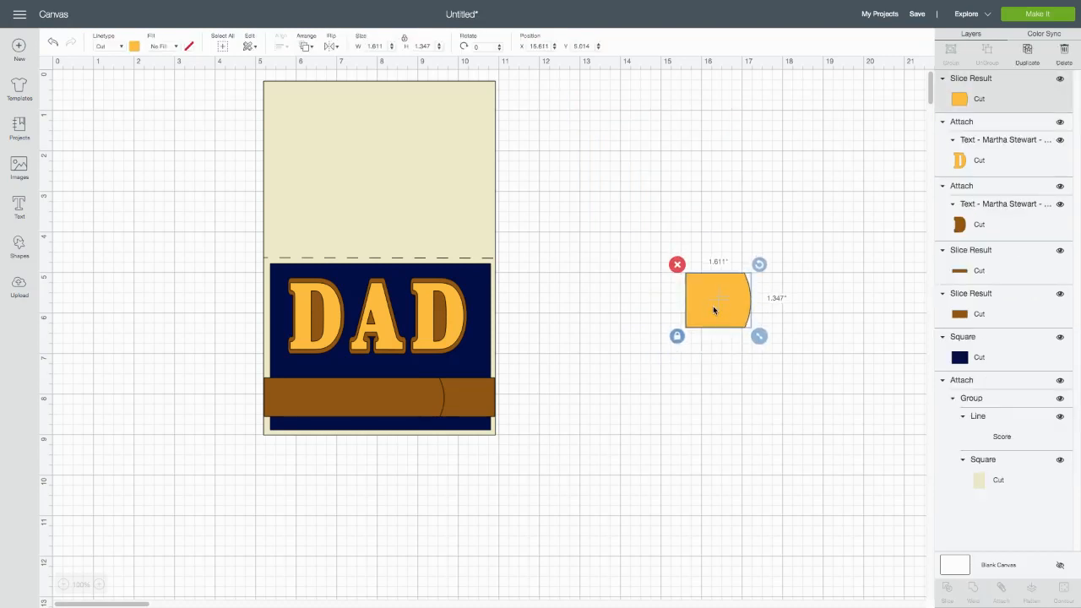
pyautogui.click(1028, 52)
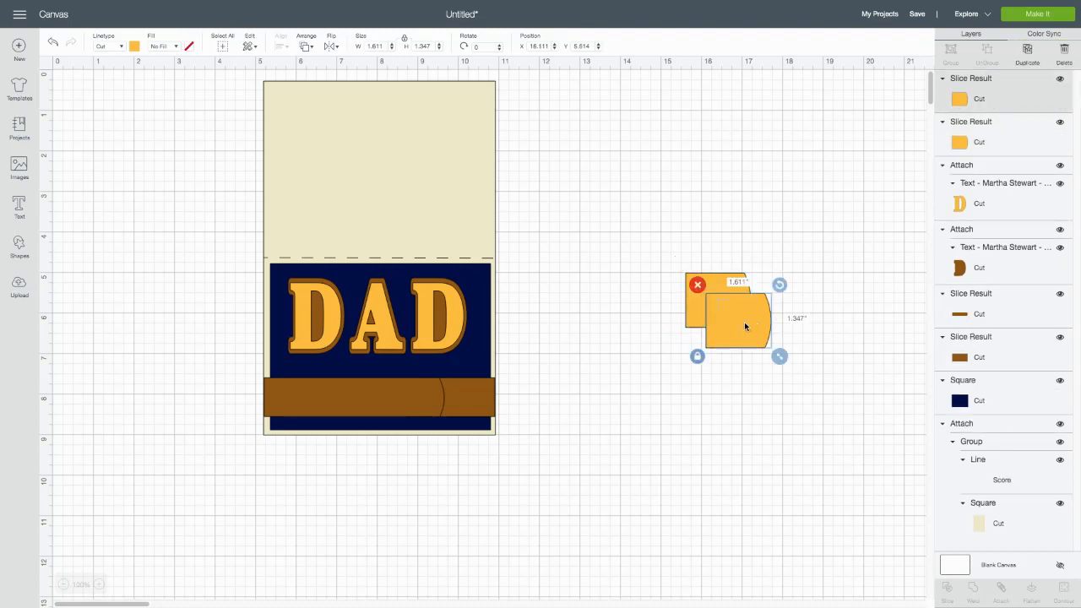
pyautogui.moveTo(737, 336); pyautogui.dragTo(717, 377)
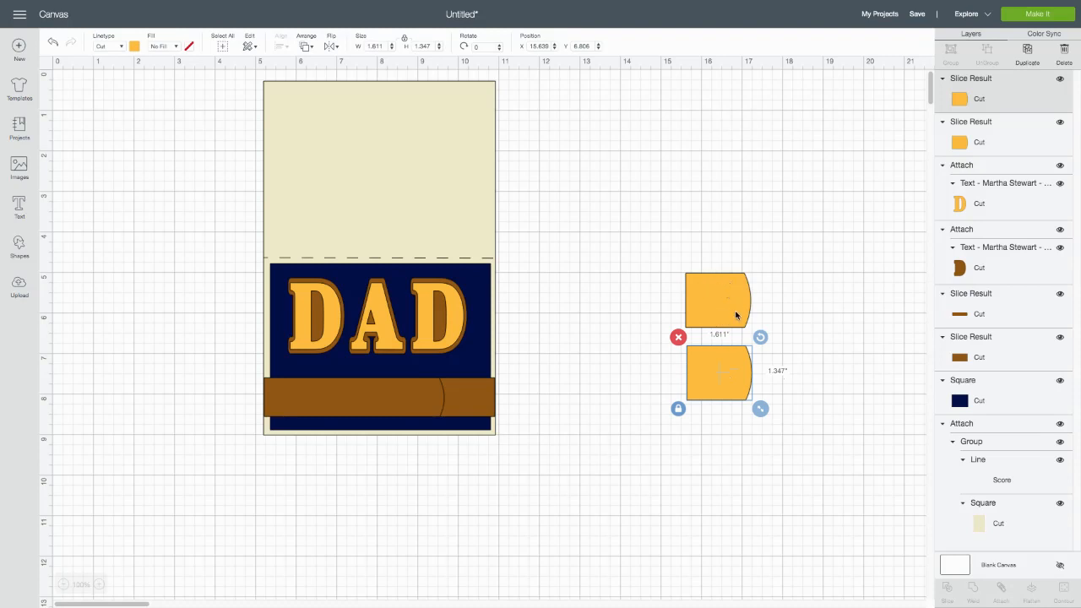
pyautogui.moveTo(760, 413); pyautogui.dragTo(724, 309)
pyautogui.click(724, 418)
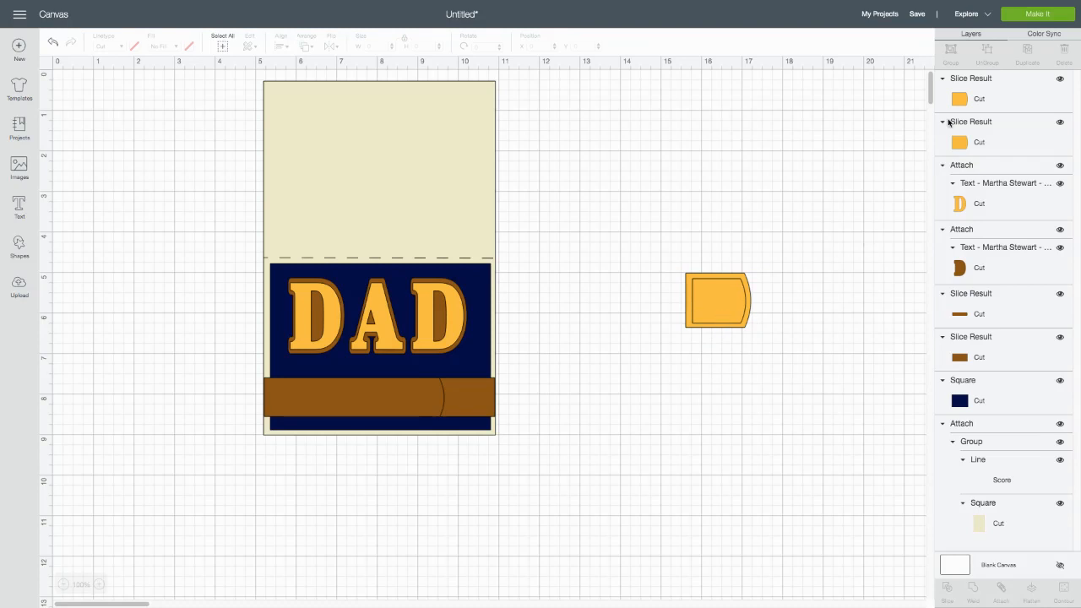
# Slice the two nested yellow pieces and delete both inner pieces, leaving a hollow buckle frame
pyautogui.moveTo(638, 250); pyautogui.dragTo(791, 394)
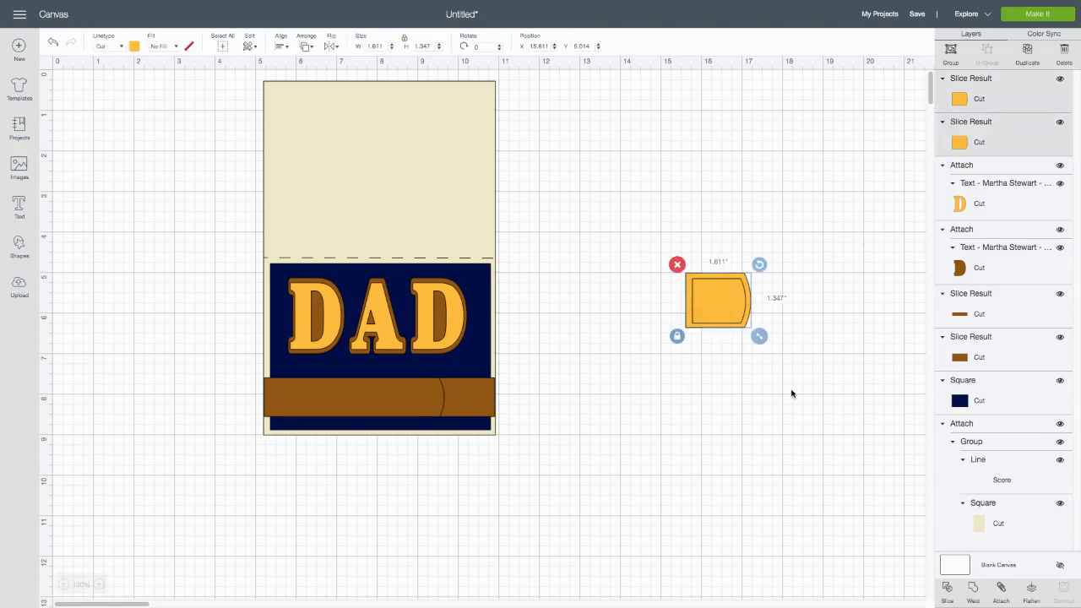
pyautogui.click(946, 588)
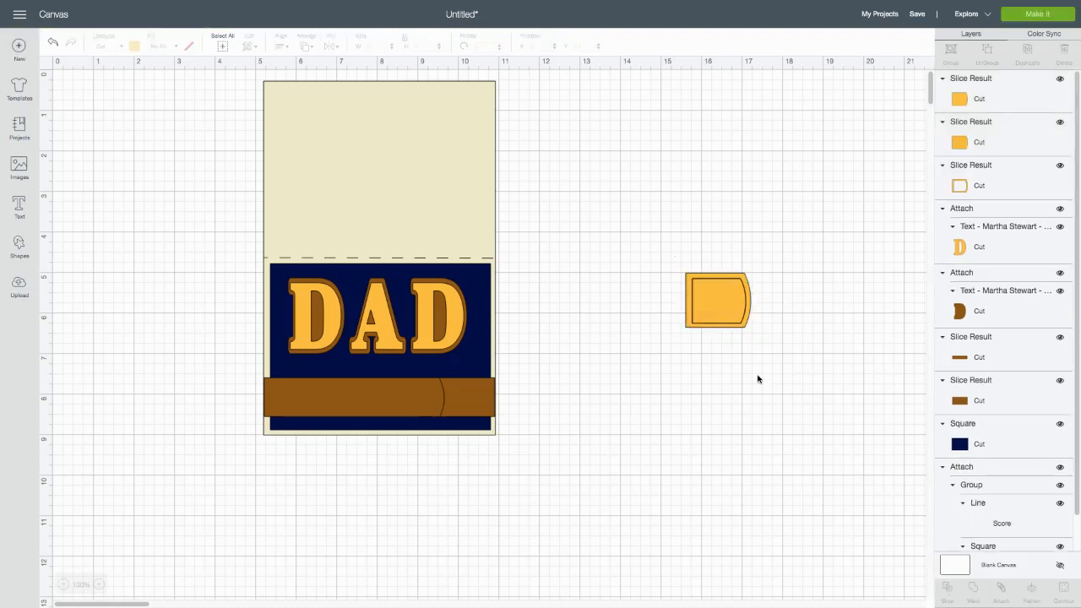
pyautogui.moveTo(720, 296); pyautogui.dragTo(714, 191)
pyautogui.moveTo(716, 307); pyautogui.dragTo(722, 213)
pyautogui.moveTo(665, 158); pyautogui.dragTo(765, 243)
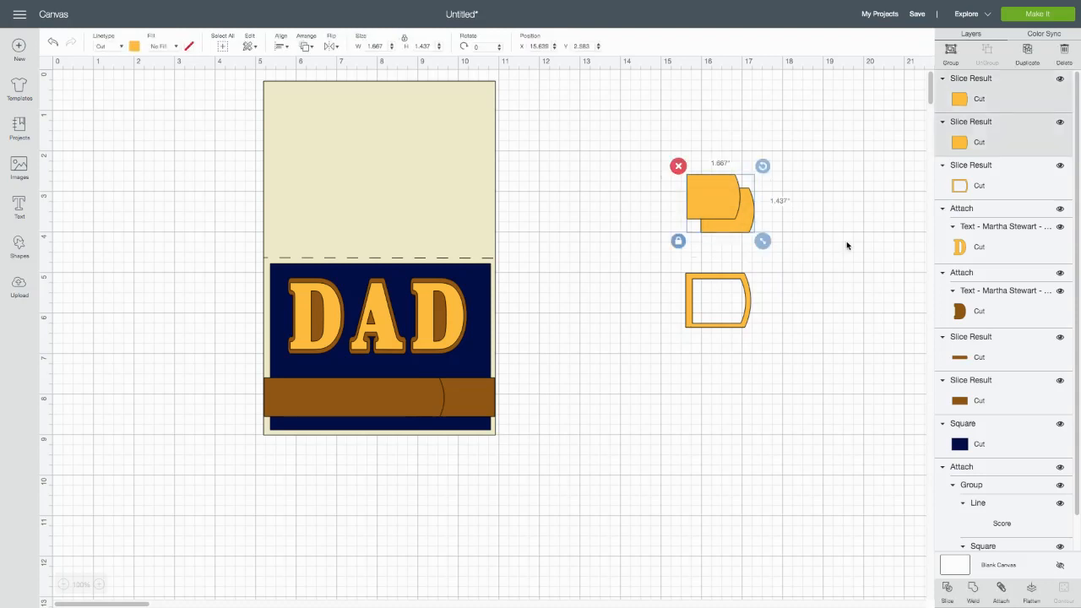
pyautogui.click(677, 169)
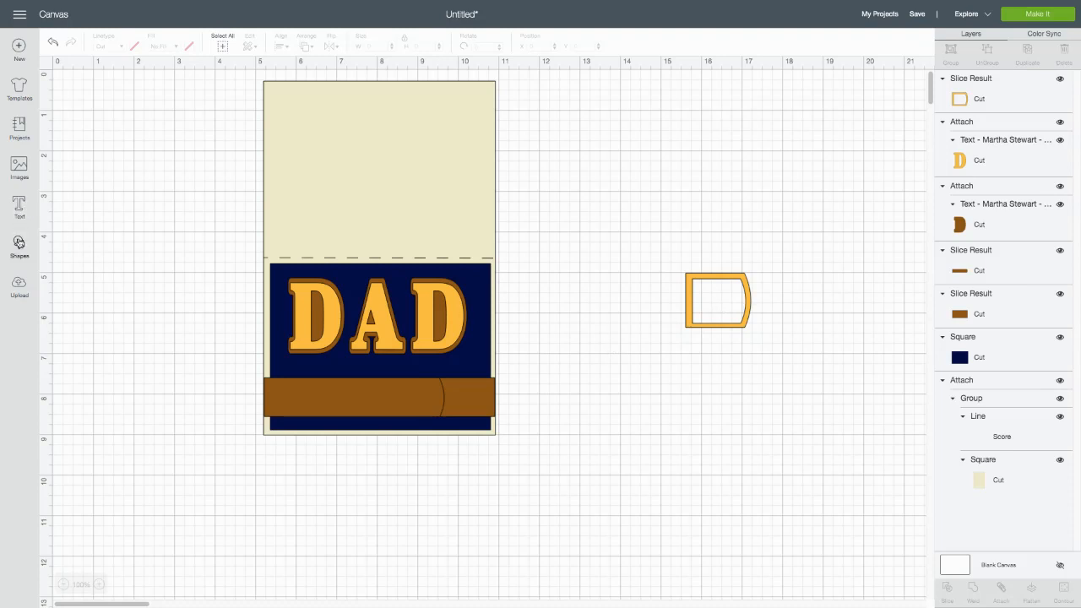
# Add a circle below the buckle frame at about X 14.306, Y 7.694 and recolour it yellow-orange
pyautogui.click(19, 243)
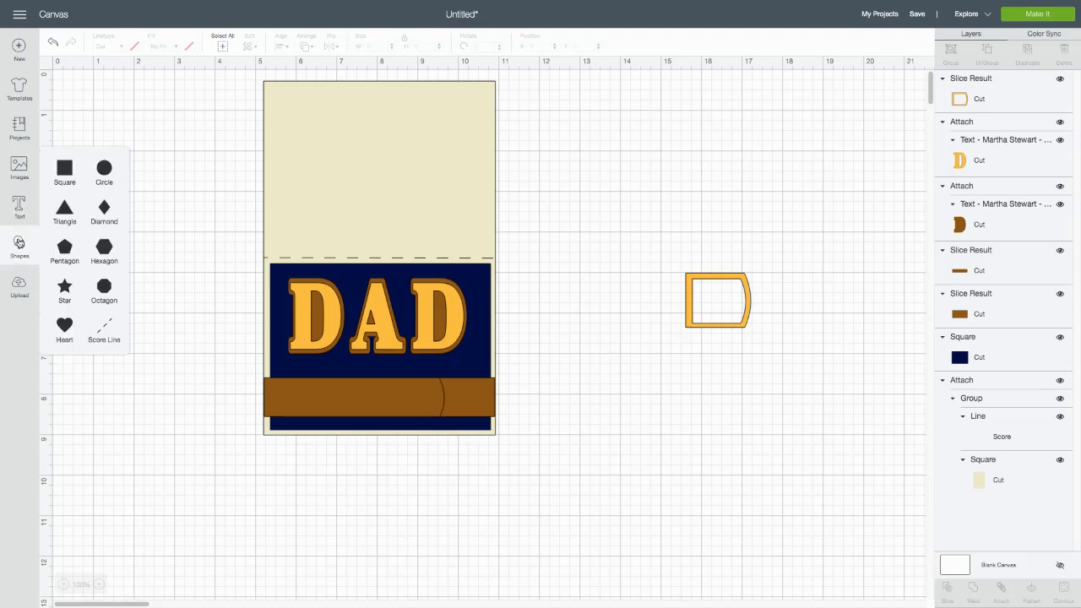
pyautogui.click(104, 168)
pyautogui.moveTo(173, 176); pyautogui.dragTo(676, 424)
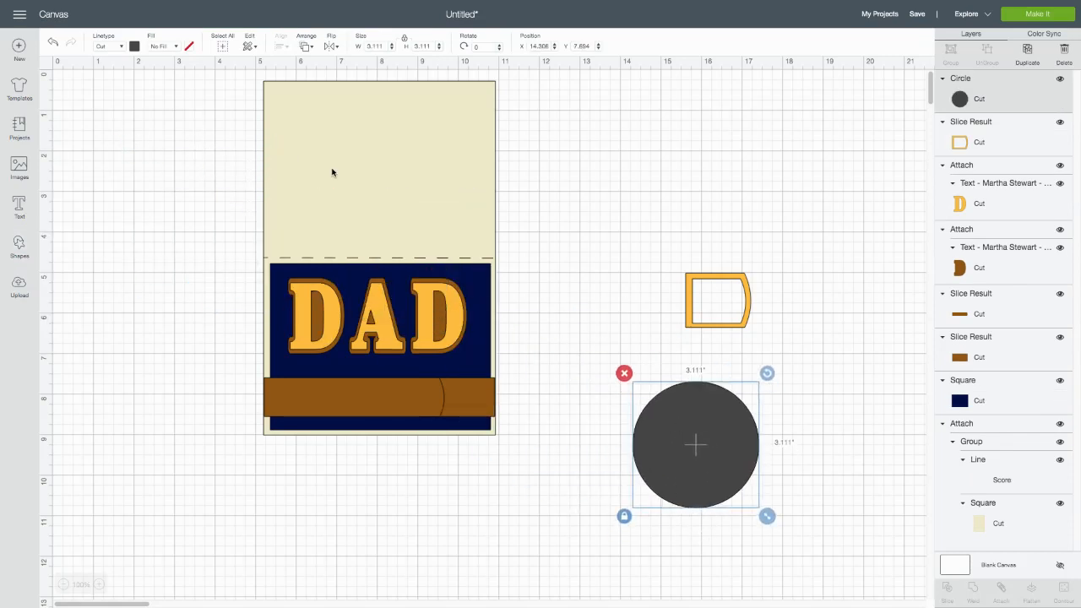
pyautogui.click(133, 47)
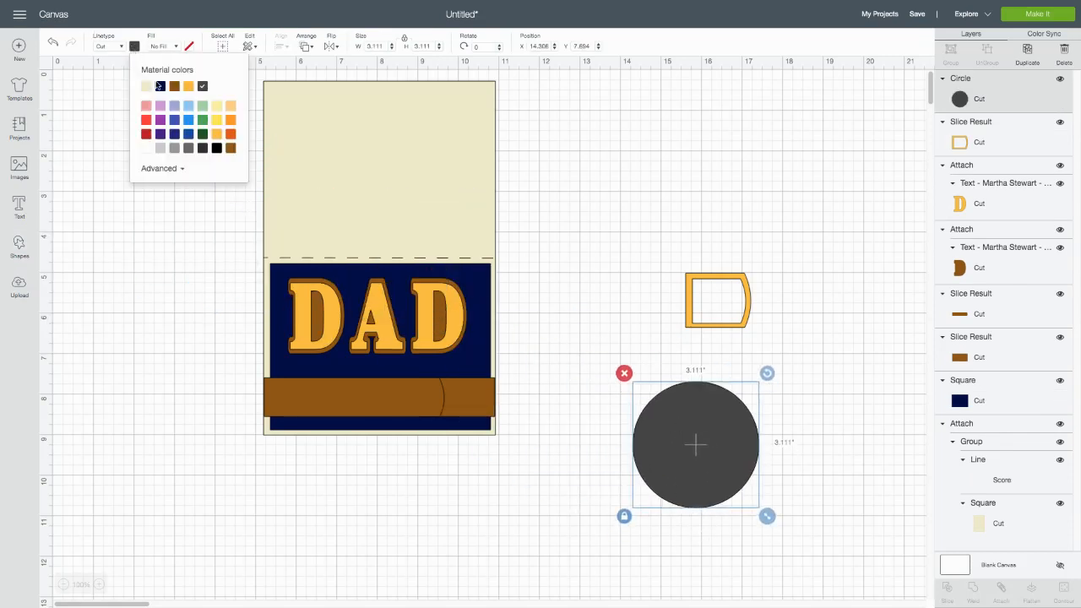
pyautogui.click(217, 135)
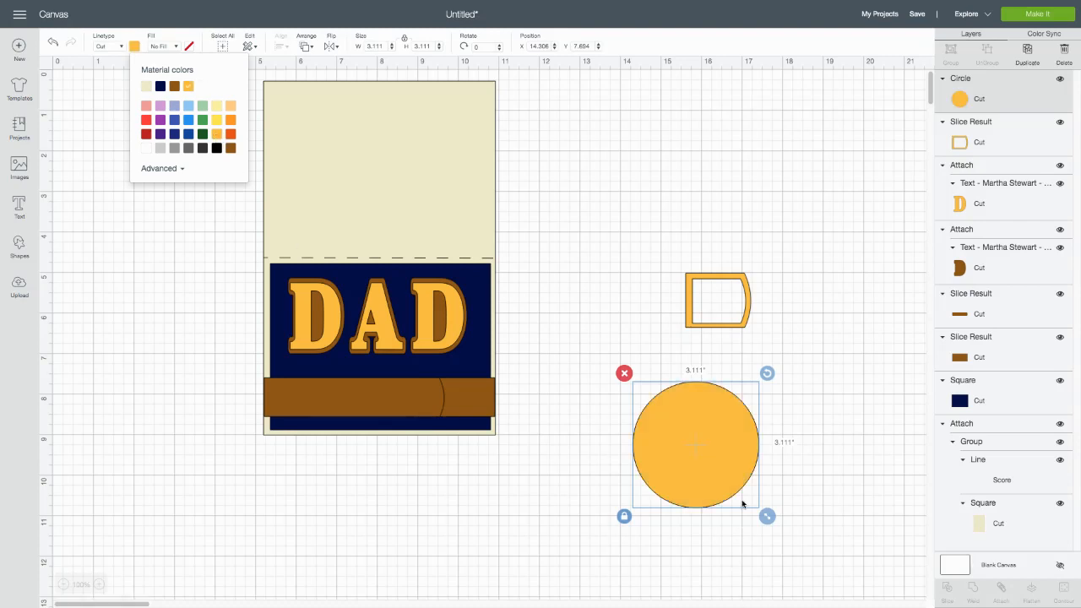
# Unlock the circle's proportions and shrink it to a flat oval about 0.639 by 0.194 in
pyautogui.moveTo(766, 519); pyautogui.dragTo(764, 513)
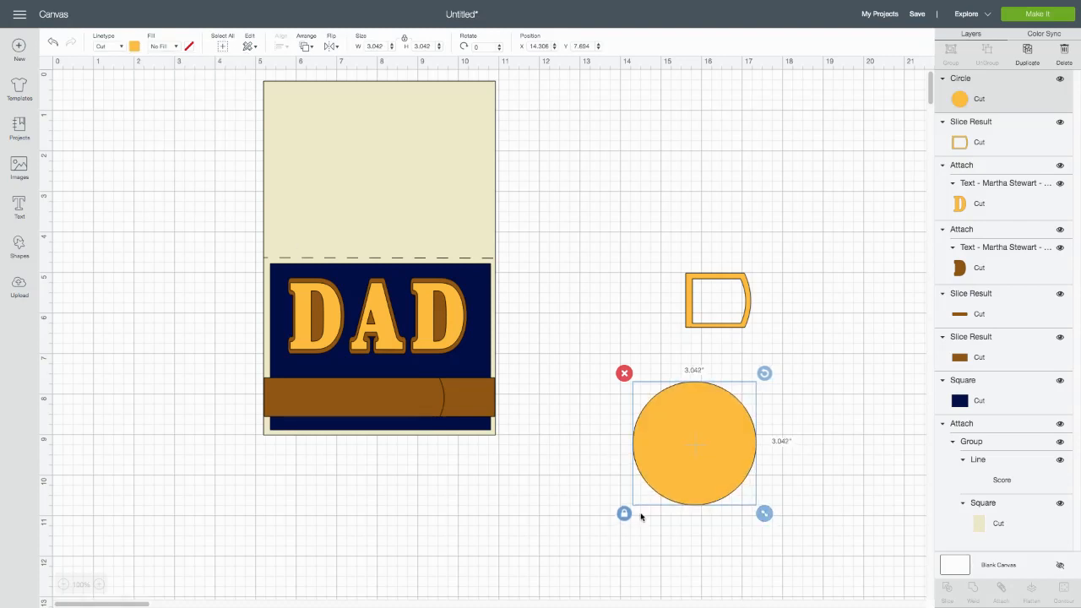
pyautogui.moveTo(765, 513); pyautogui.dragTo(722, 409)
pyautogui.moveTo(690, 408); pyautogui.dragTo(667, 405)
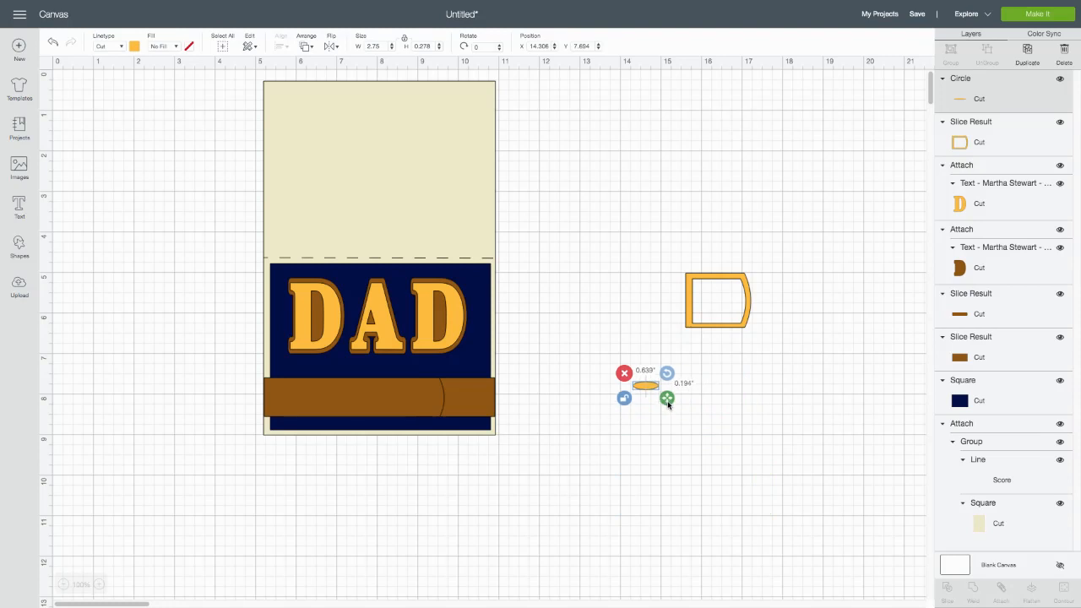
pyautogui.click(636, 429)
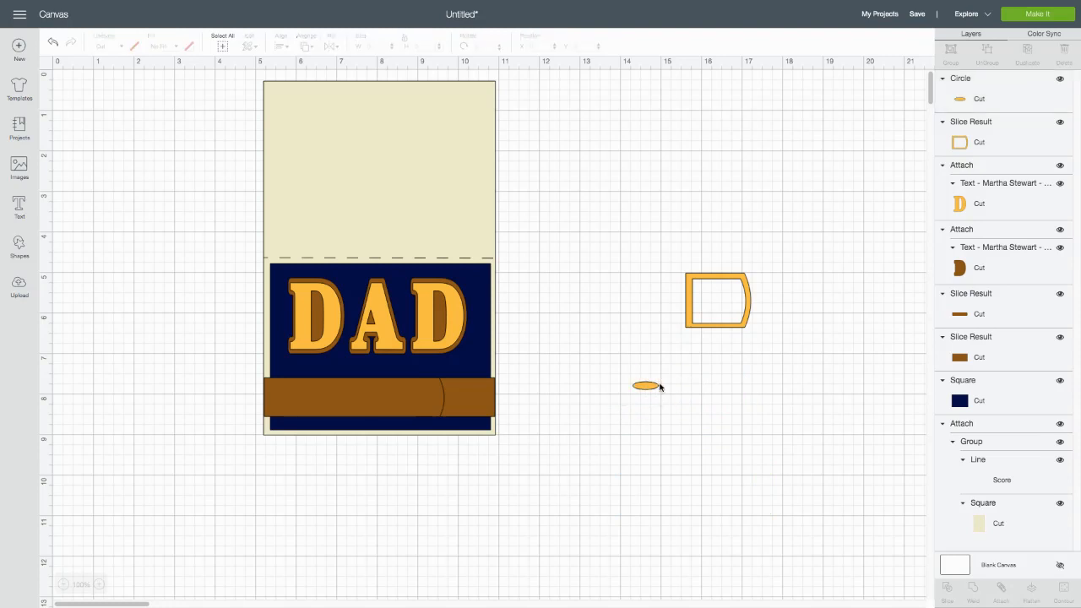
# Shrink the yellow oval to about 0.444 by 0.153 in and place it as a prong at the middle of the buckle's curved side
pyautogui.moveTo(651, 389); pyautogui.dragTo(743, 302)
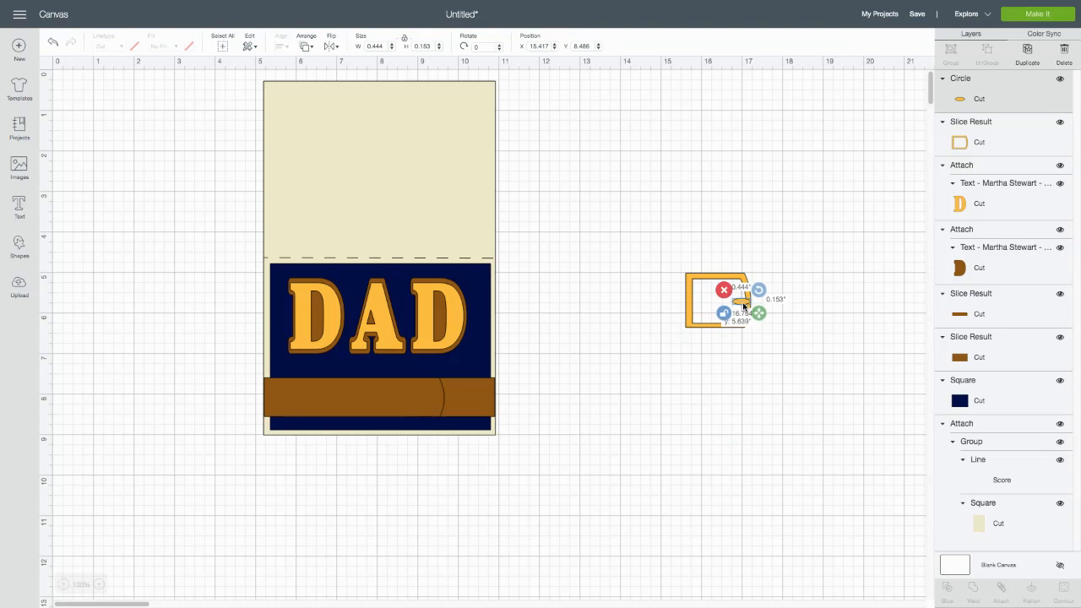
pyautogui.click(701, 432)
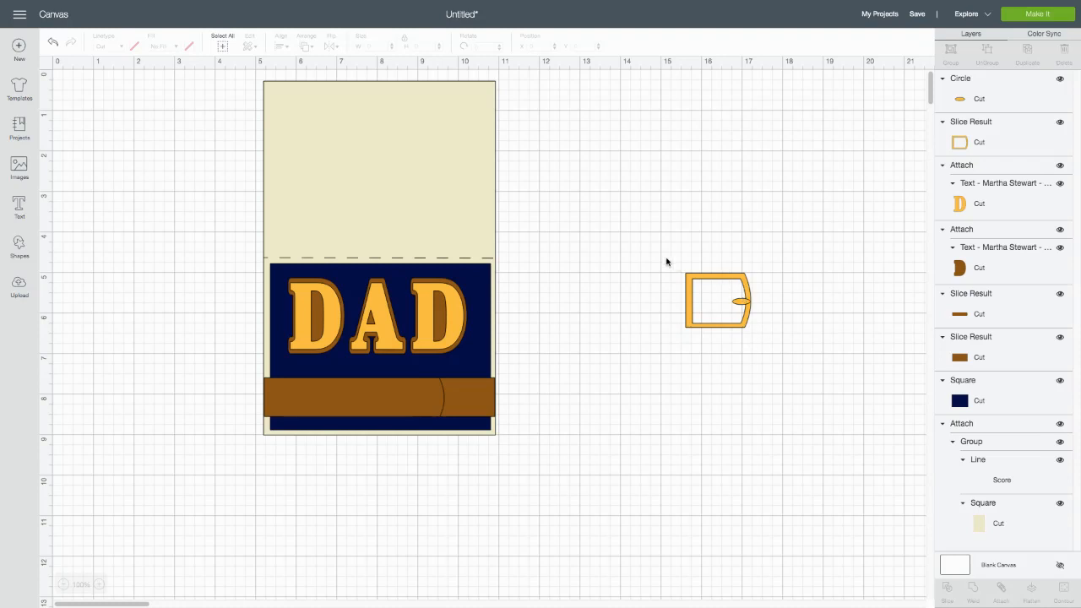
# Weld the oval prong to the buckle frame and place the welded buckle over the brown belt, beside its curved end
pyautogui.moveTo(657, 258); pyautogui.dragTo(778, 380)
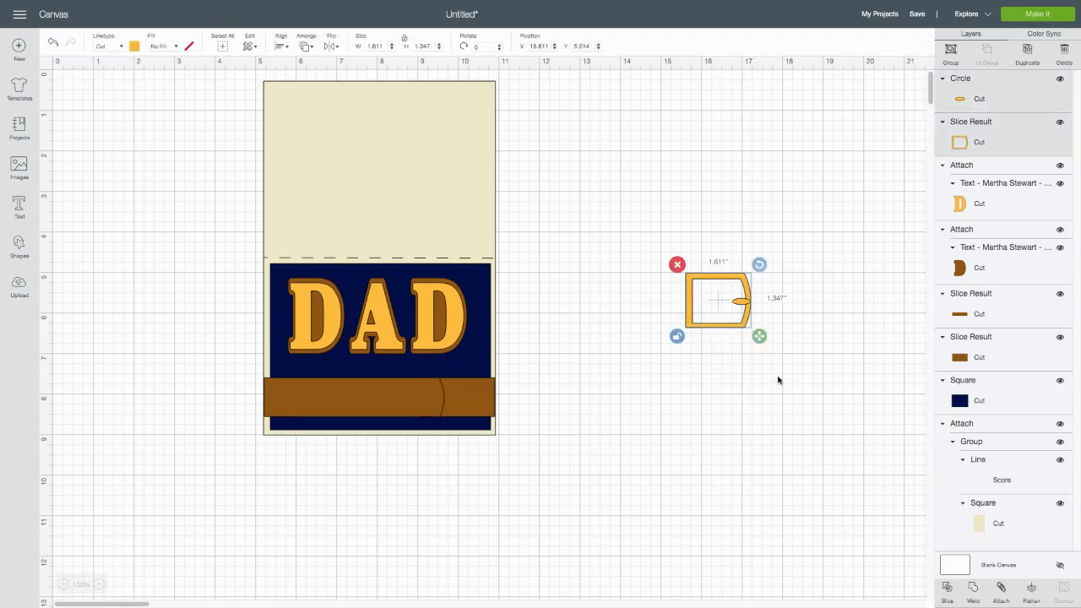
pyautogui.click(972, 589)
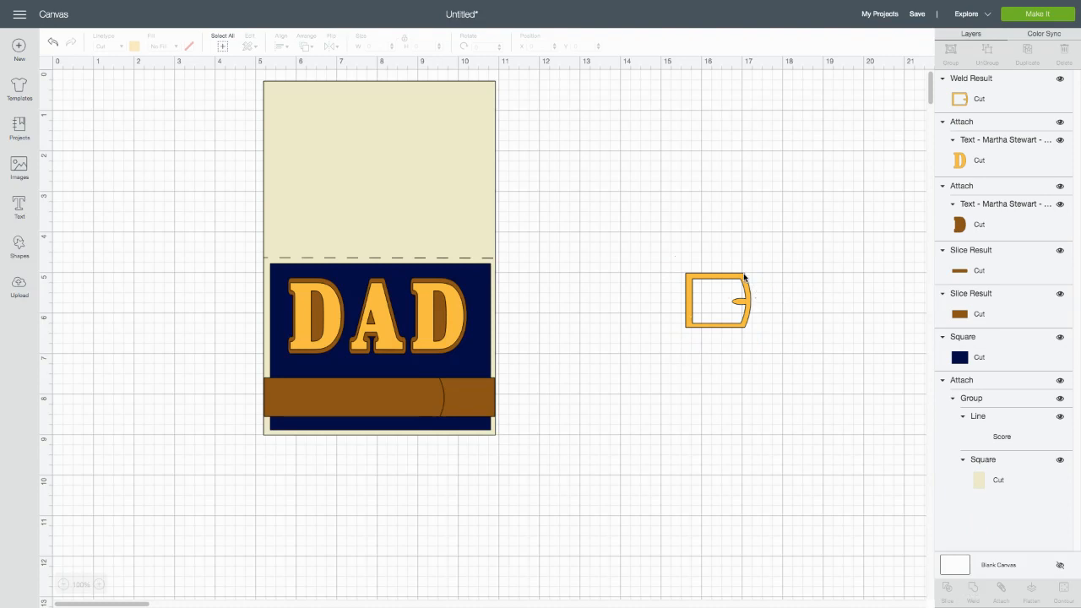
pyautogui.moveTo(717, 323); pyautogui.dragTo(389, 423)
pyautogui.click(637, 525)
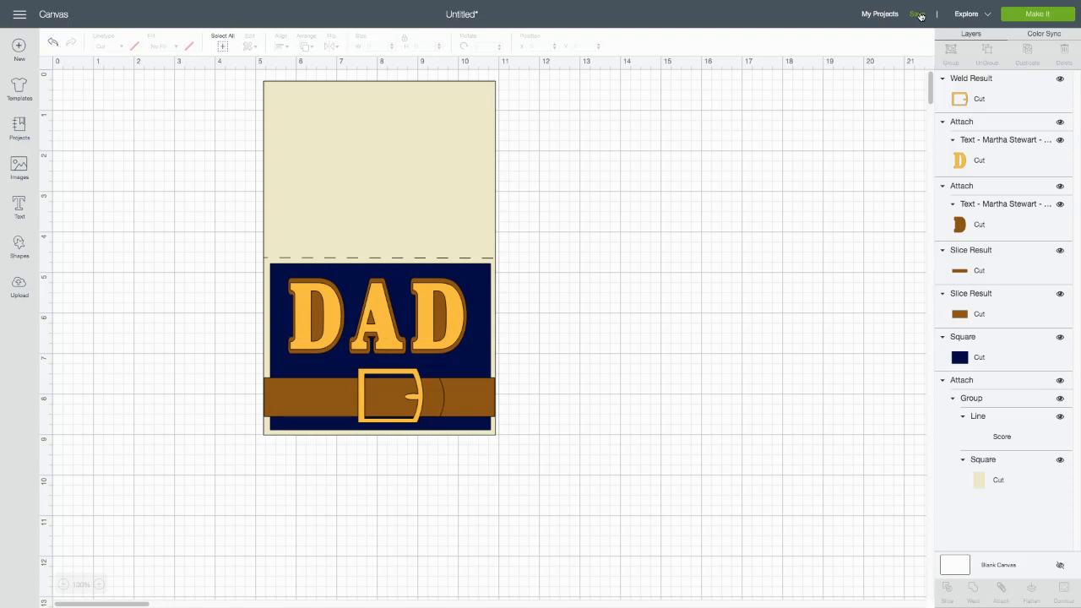
# Save the card project under the name Dad2
pyautogui.click(918, 16)
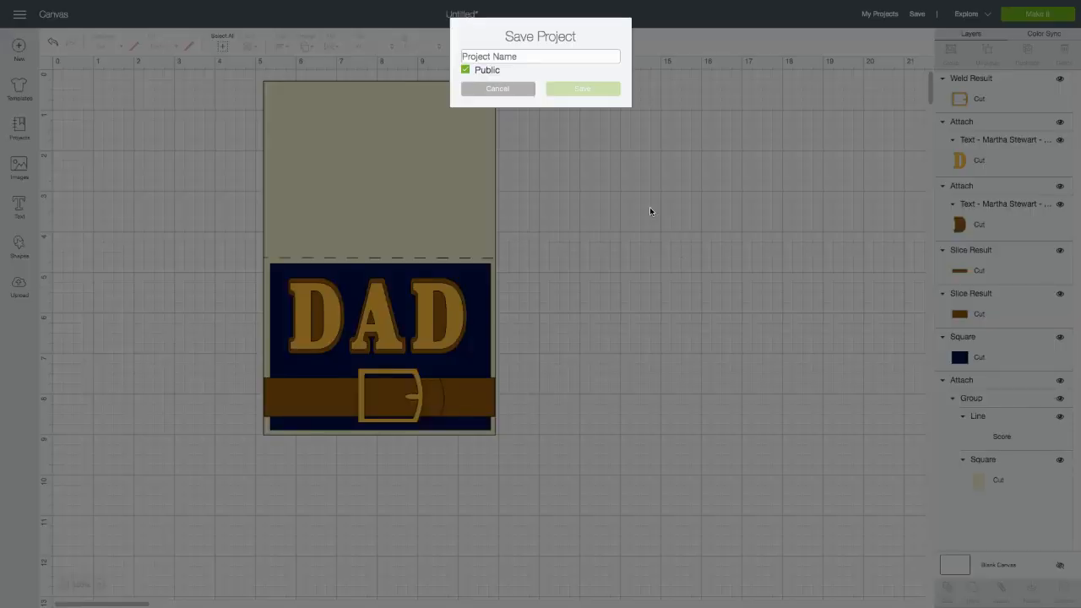
pyautogui.write('Dad2')
pyautogui.click(577, 88)
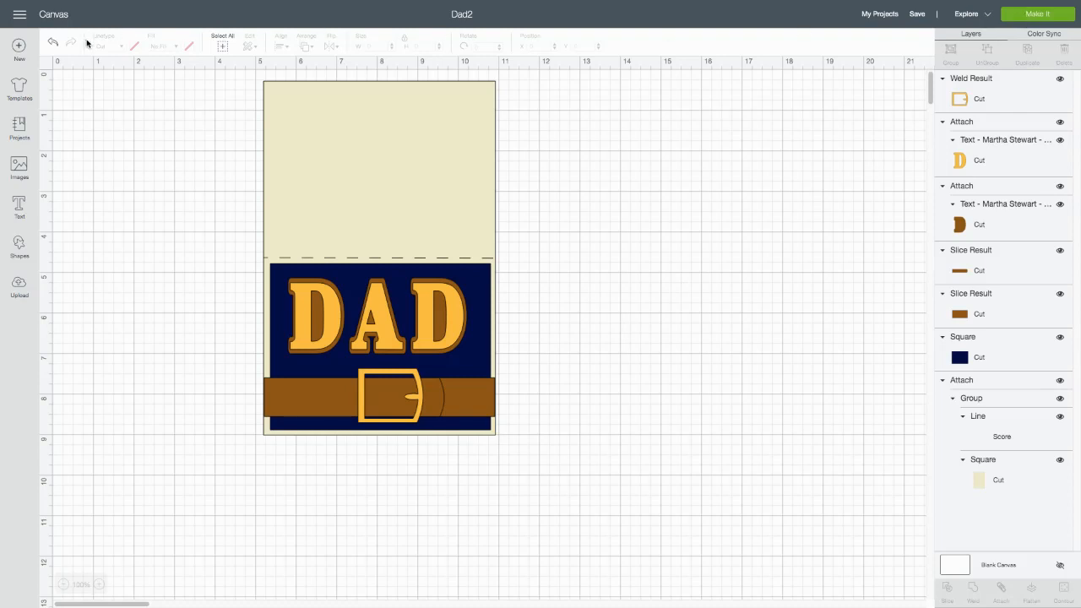
pyautogui.press('super+Tab')
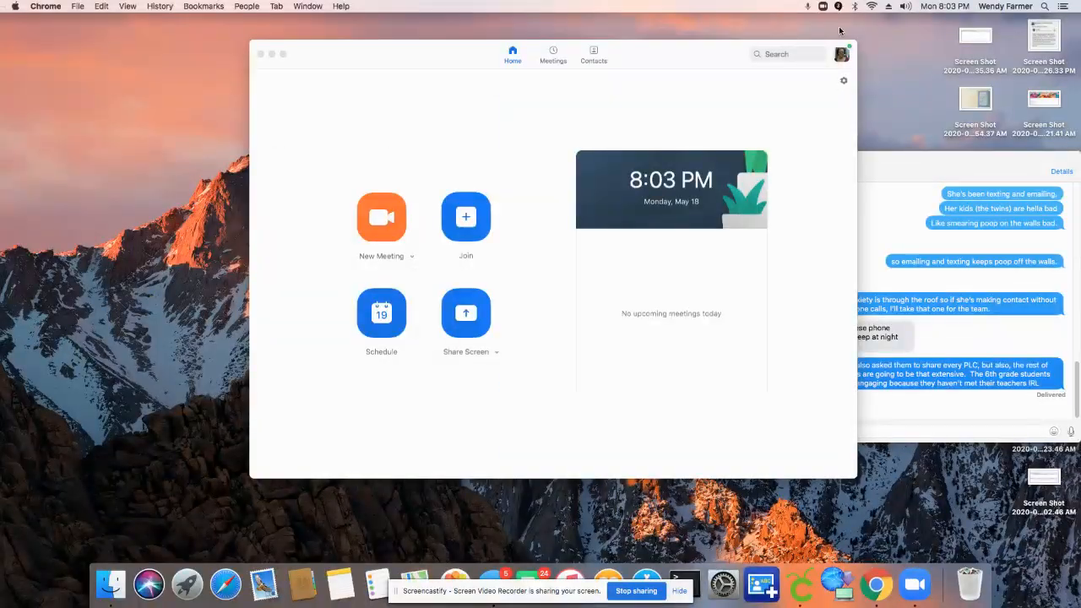
pyautogui.press('super+Tab')
pyautogui.press('super+Tab')
pyautogui.press('super+Tab')
pyautogui.press('super+Tab')
pyautogui.press('super+Tab')
pyautogui.press('super+Tab')
pyautogui.press('super+Tab')
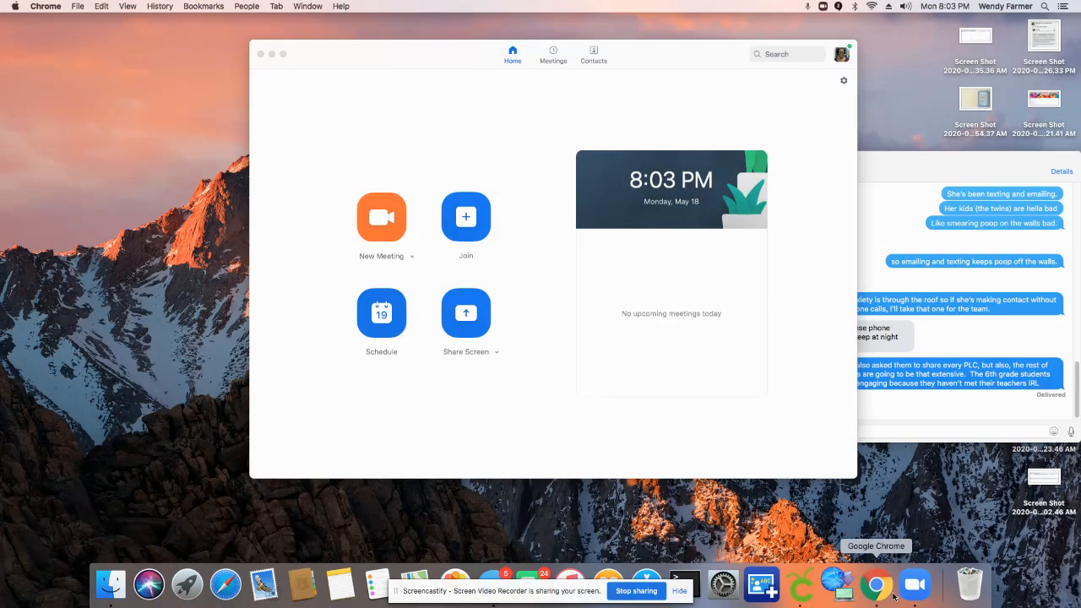
pyautogui.click(886, 595)
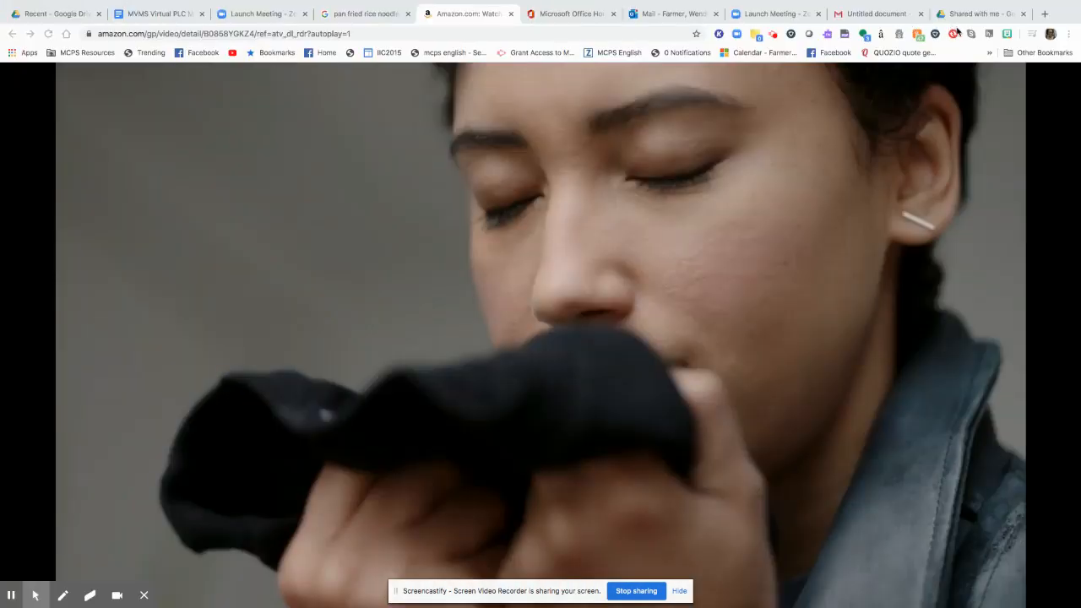